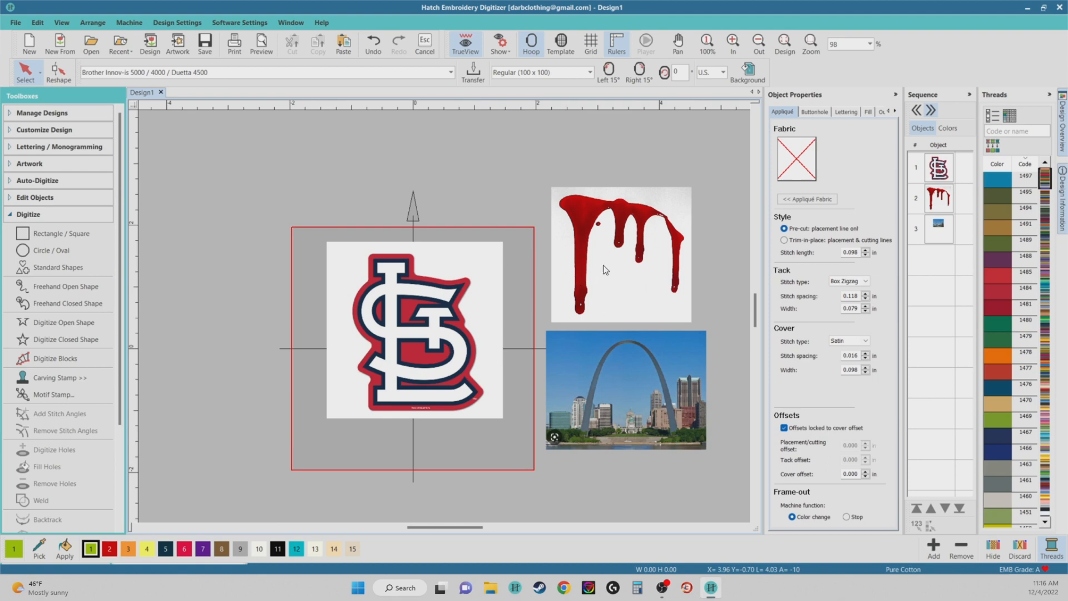
pyautogui.scroll(4, 414, 320)
pyautogui.scroll(-2, 346, 391)
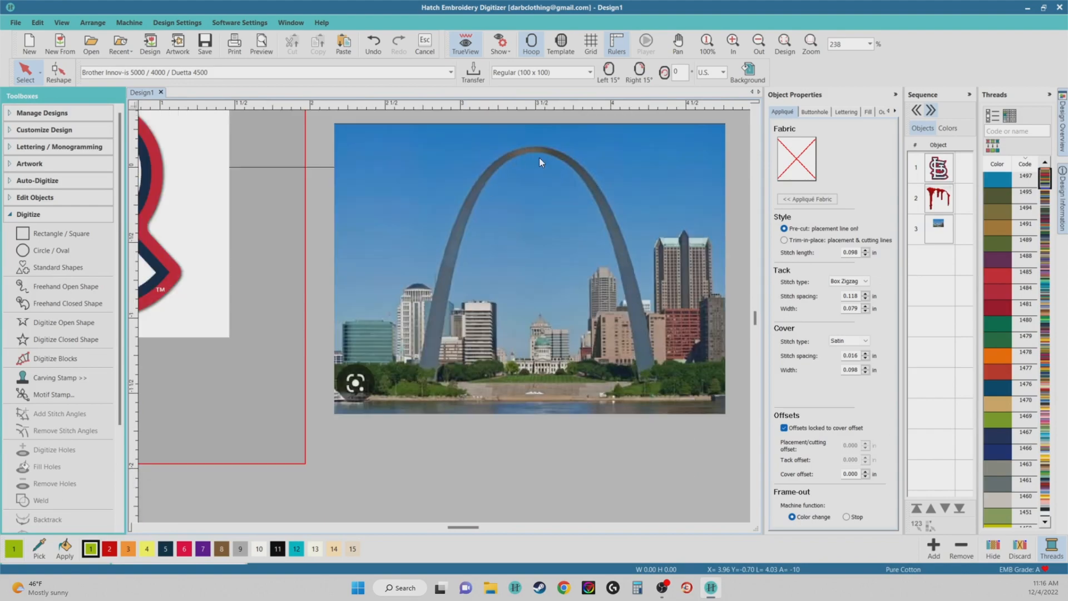
pyautogui.scroll(-1, 442, 316)
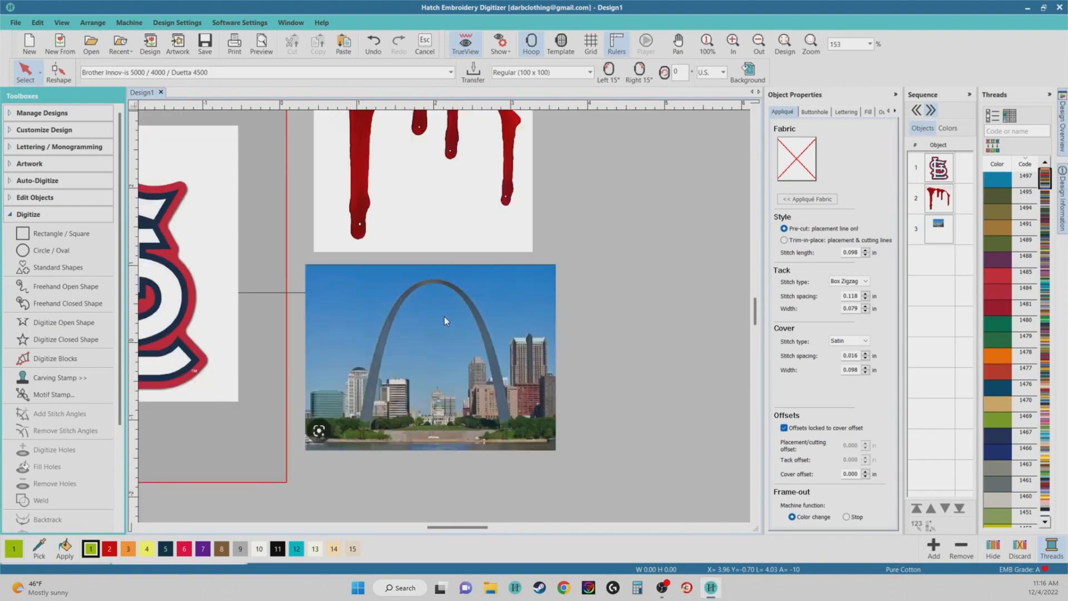
pyautogui.scroll(-1, 444, 316)
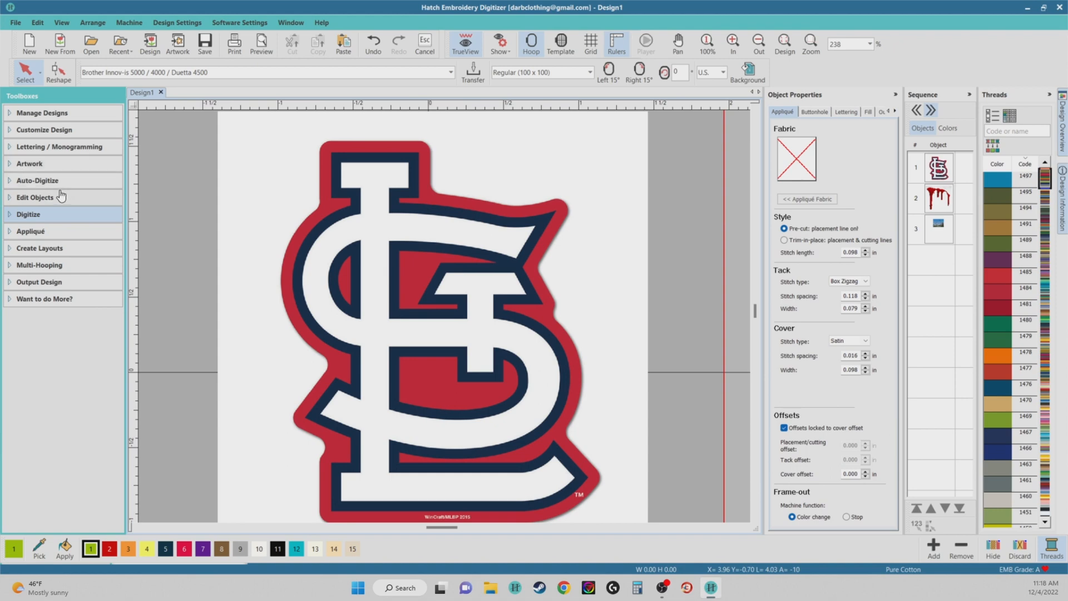
# Fill the logo's white STL lettering with Click-to-Fill, preparing the artwork with its colors reduced to 3
pyautogui.click(25, 181)
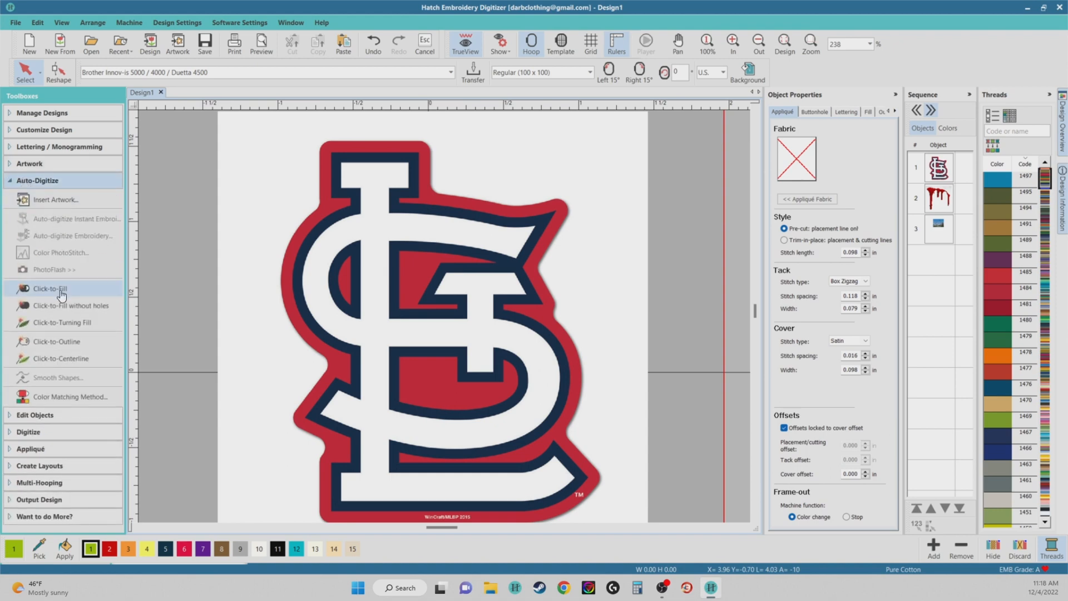
pyautogui.click(63, 292)
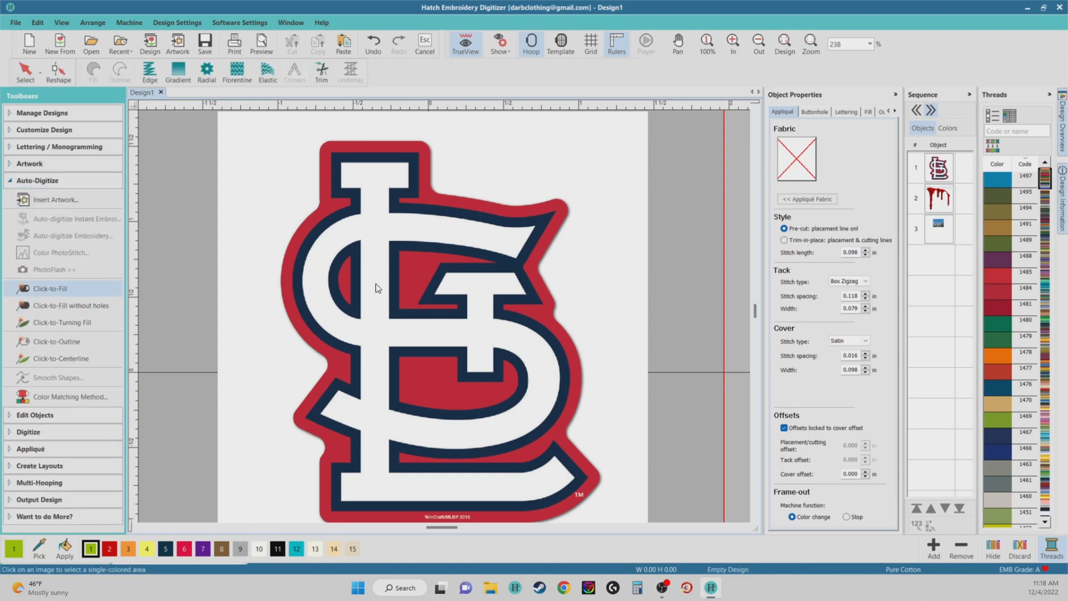
pyautogui.click(377, 235)
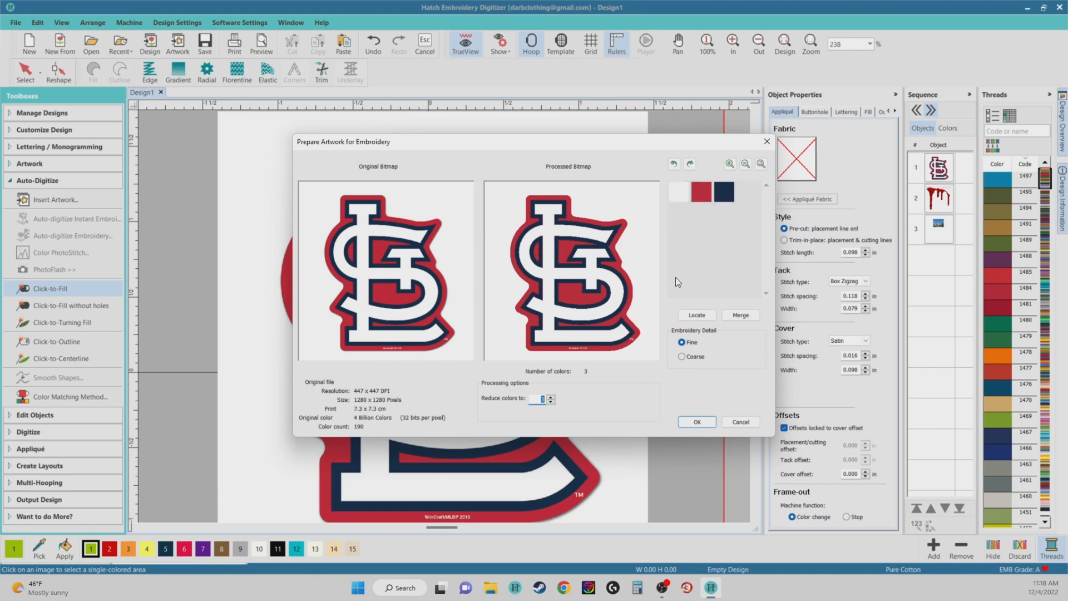
pyautogui.click(700, 426)
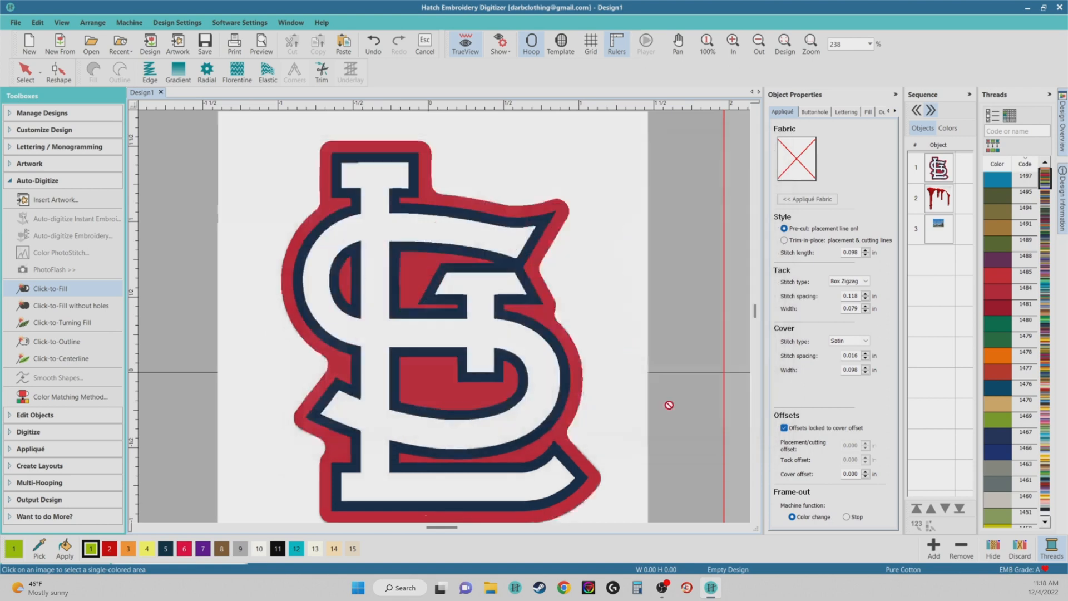
pyautogui.click(372, 216)
pyautogui.press('Return')
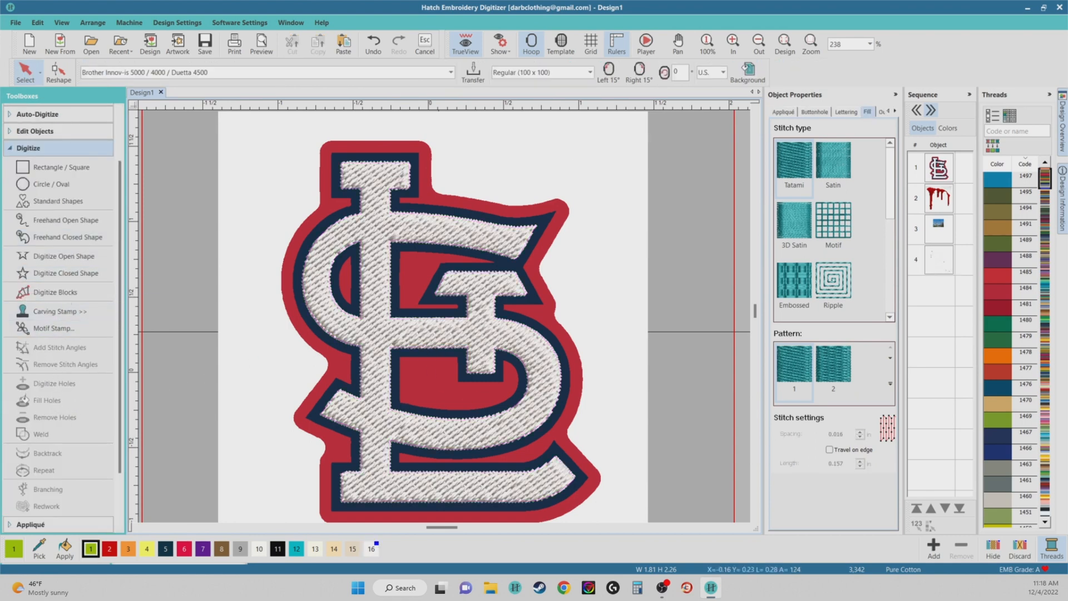
# Start a filled closed shape and place its first outline points around the red border's top block
pyautogui.click(36, 276)
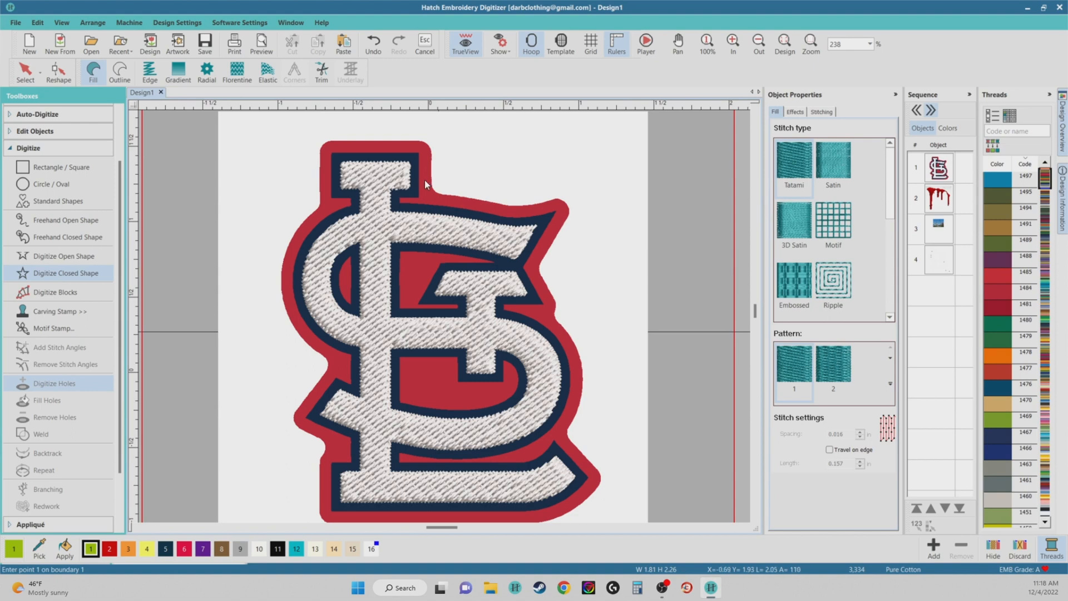
pyautogui.scroll(5, 428, 183)
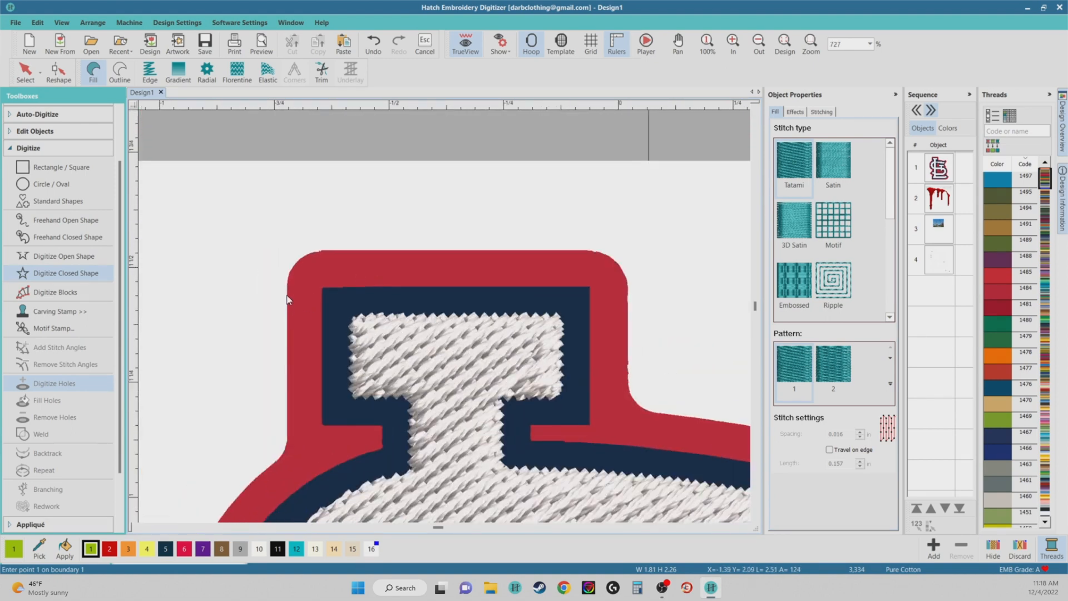
pyautogui.click(289, 292)
pyautogui.click(321, 252)
pyautogui.click(592, 250)
pyautogui.click(628, 287)
pyautogui.click(653, 412)
# Continue the outline along the red border's upper edge, from the top block to the upper-right tip
pyautogui.scroll(1, 668, 419)
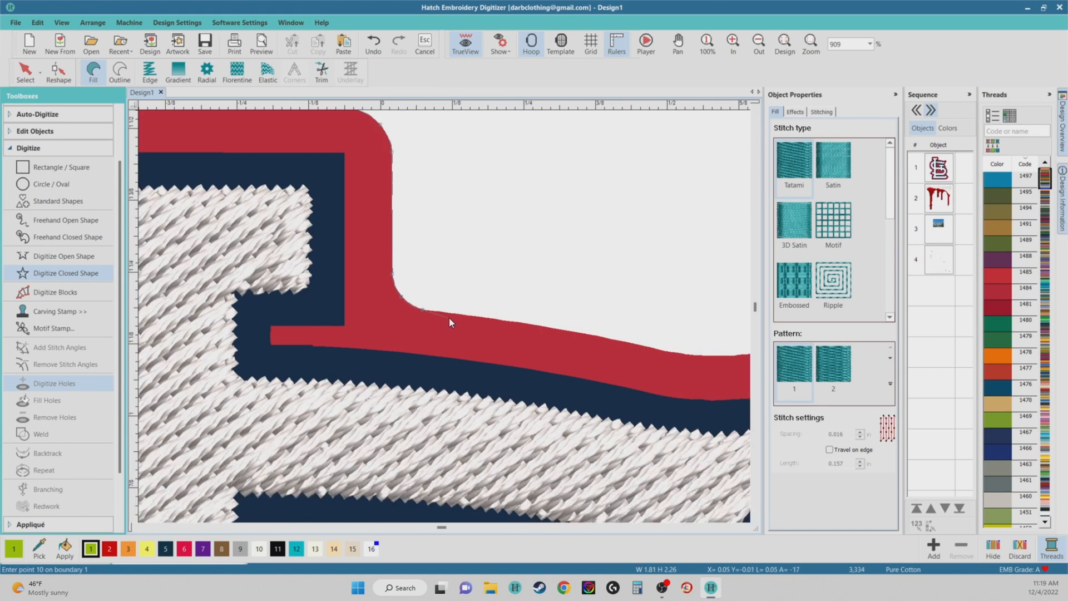
pyautogui.click(563, 330)
pyautogui.click(658, 349)
pyautogui.click(719, 355)
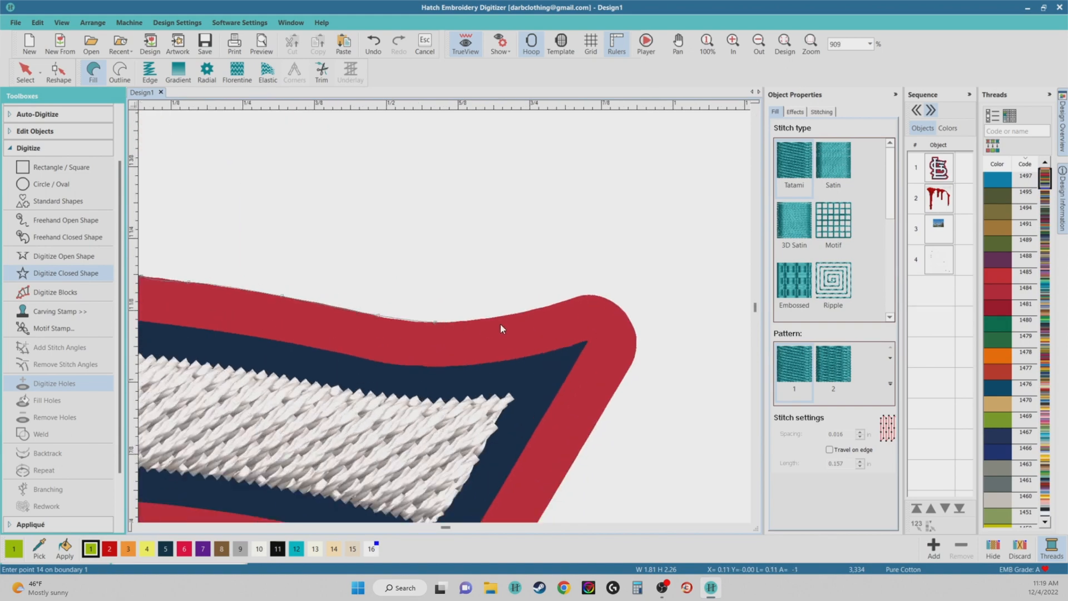
pyautogui.click(510, 313)
pyautogui.click(566, 301)
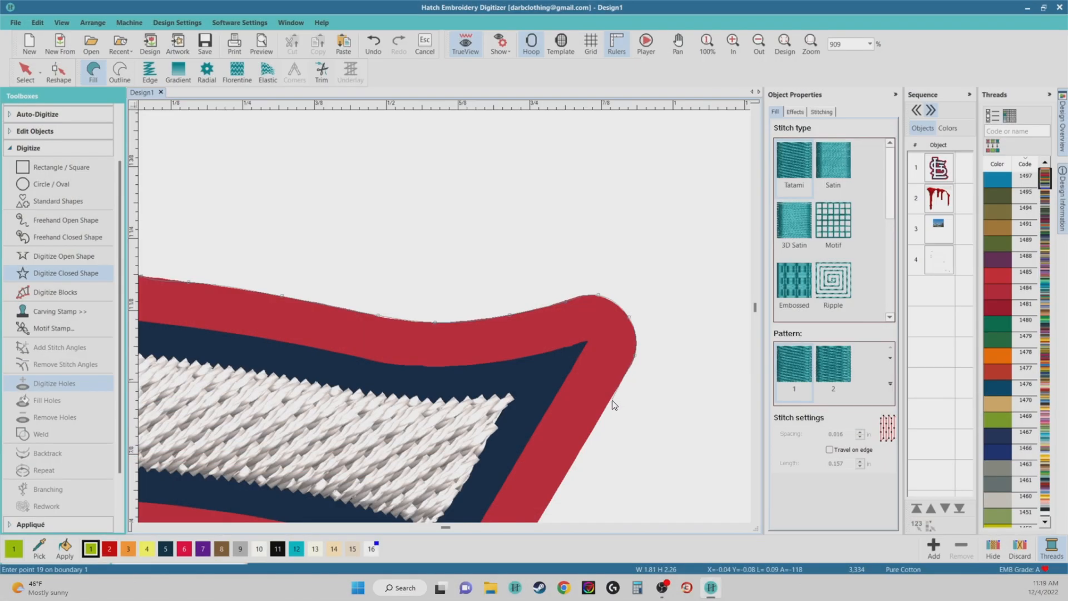
# Trace the red border down the slope below the upper-right tip into the notch, replacing the misplaced point
pyautogui.click(612, 399)
pyautogui.scroll(1, 445, 317)
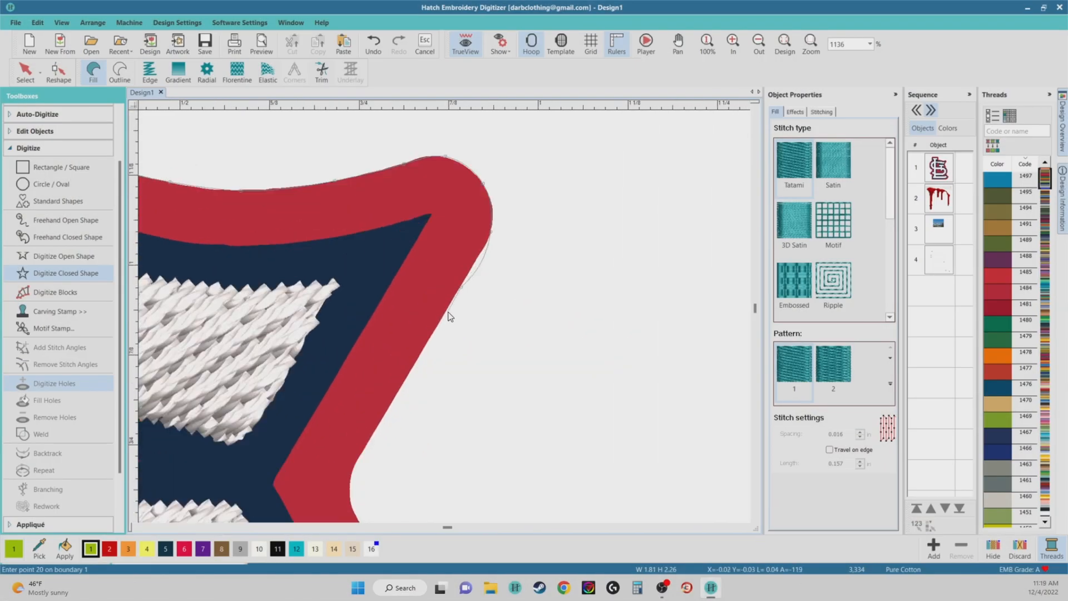
pyautogui.press('BackSpace')
pyautogui.click(480, 256)
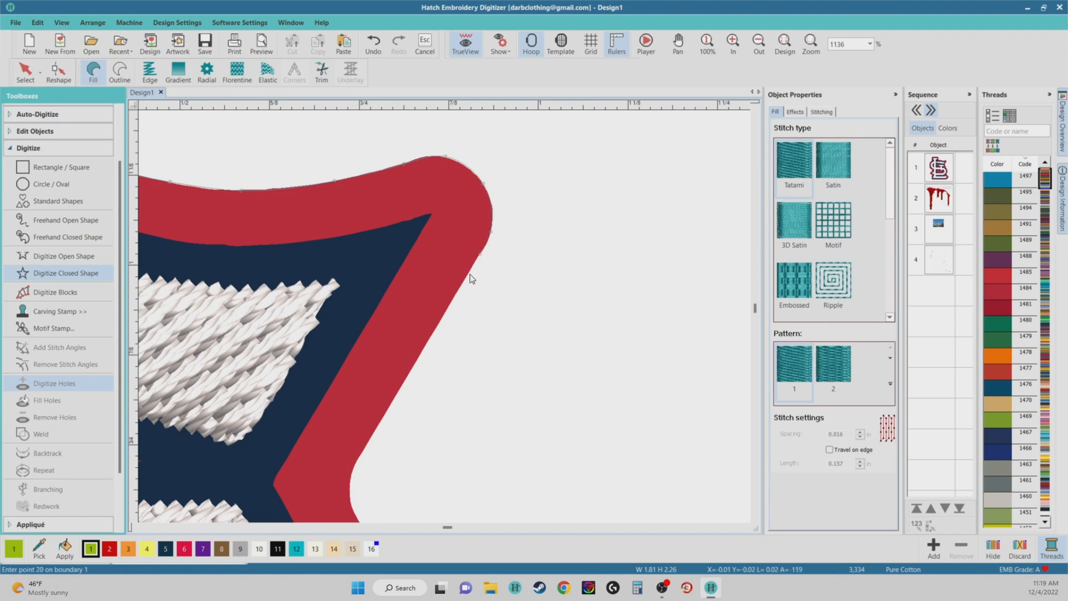
pyautogui.click(359, 462)
pyautogui.click(435, 333)
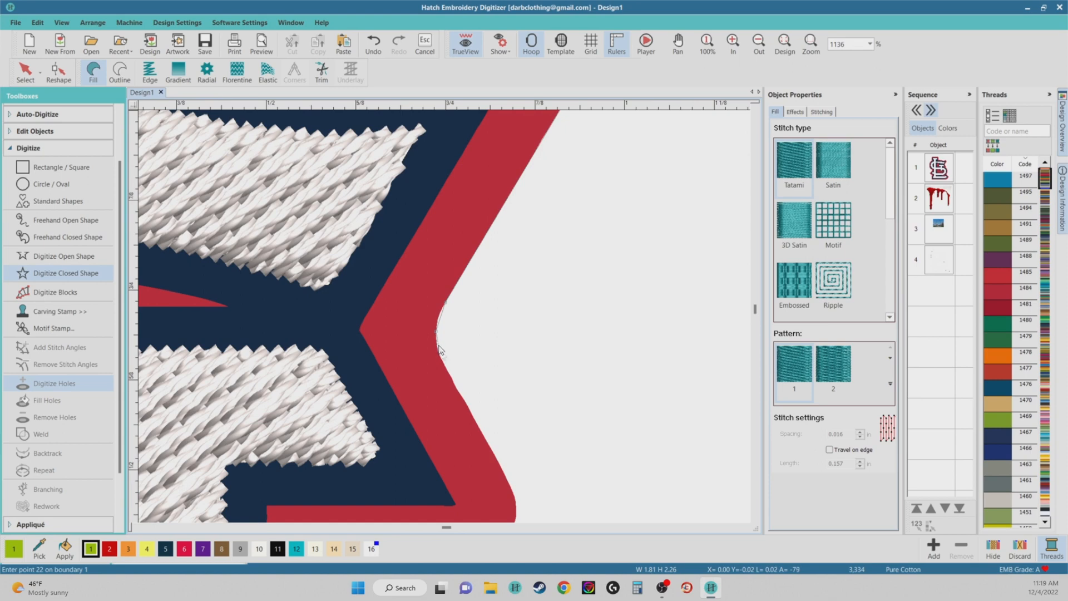
# Trace the red border from the notch down and around the small bump on the logo's right side
pyautogui.click(441, 357)
pyautogui.click(464, 403)
pyautogui.scroll(-1, 455, 330)
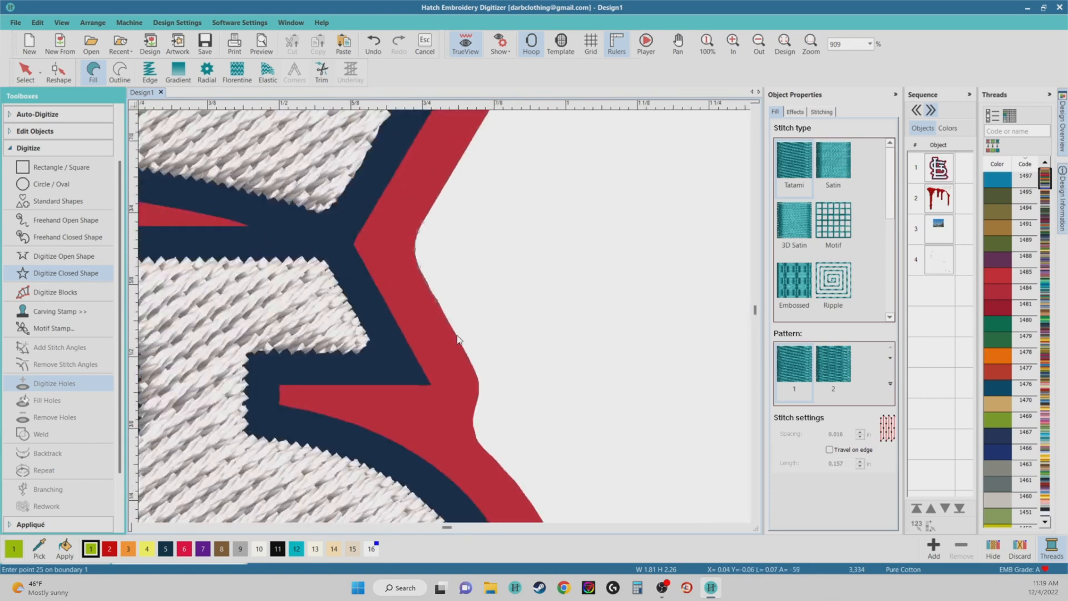
pyautogui.scroll(1, 443, 318)
pyautogui.click(446, 321)
pyautogui.click(463, 359)
pyautogui.click(463, 358)
pyautogui.click(467, 391)
pyautogui.click(460, 424)
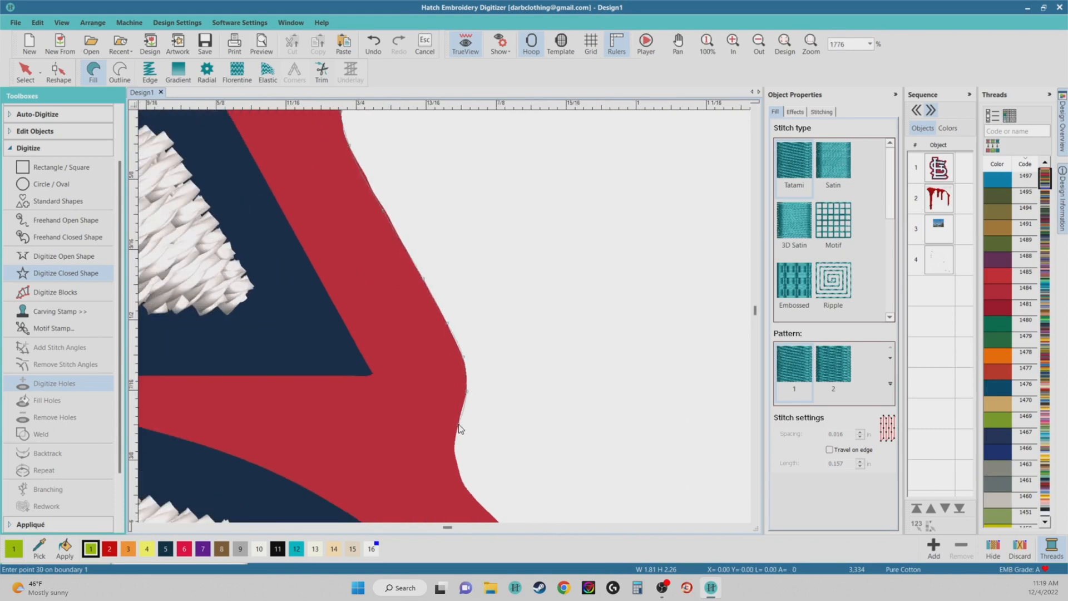
# Trace the red border through the dip below the bump and onto the outer curve of the right bowl
pyautogui.scroll(-1, 441, 317)
pyautogui.scroll(1, 444, 320)
pyautogui.click(449, 329)
pyautogui.click(457, 358)
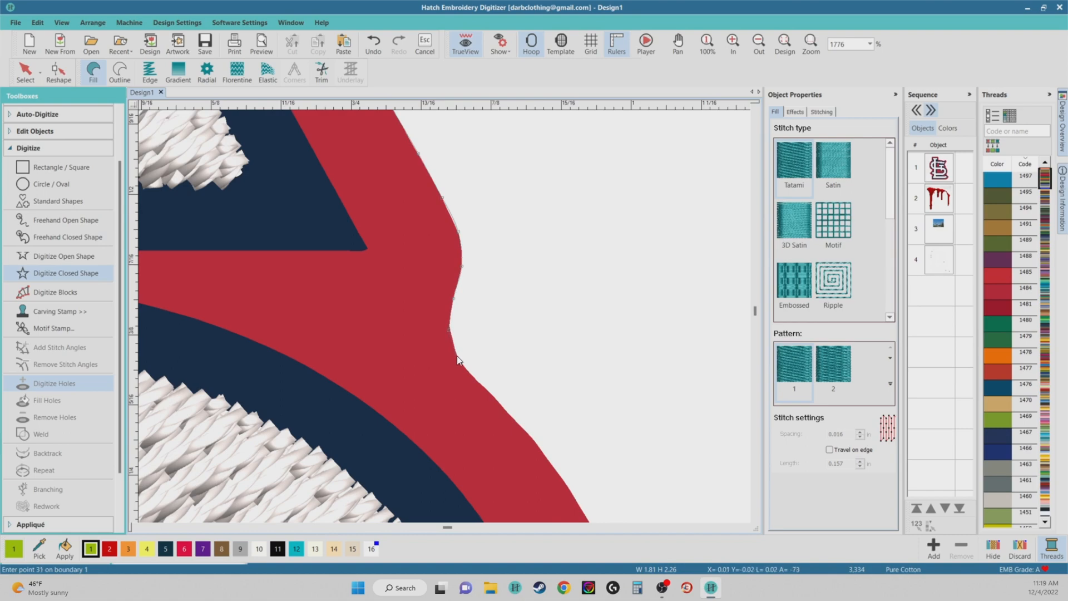
pyautogui.click(480, 387)
pyautogui.scroll(-1, 446, 321)
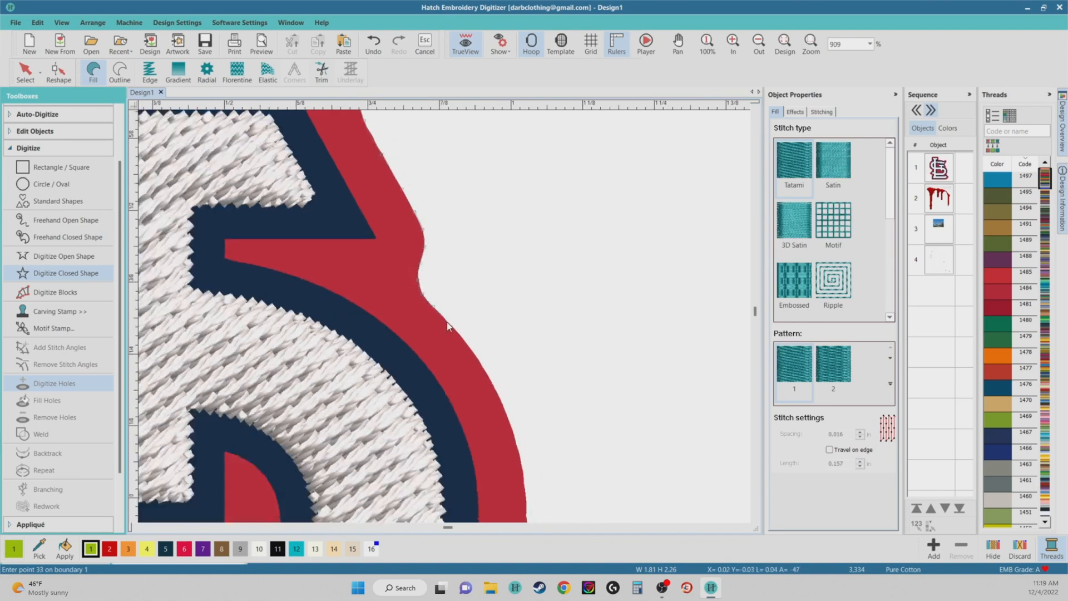
pyautogui.click(447, 414)
# Trace the red border along the lower right bowl and through the notch above the bottom-right tip
pyautogui.scroll(-1, 448, 438)
pyautogui.scroll(2, 445, 320)
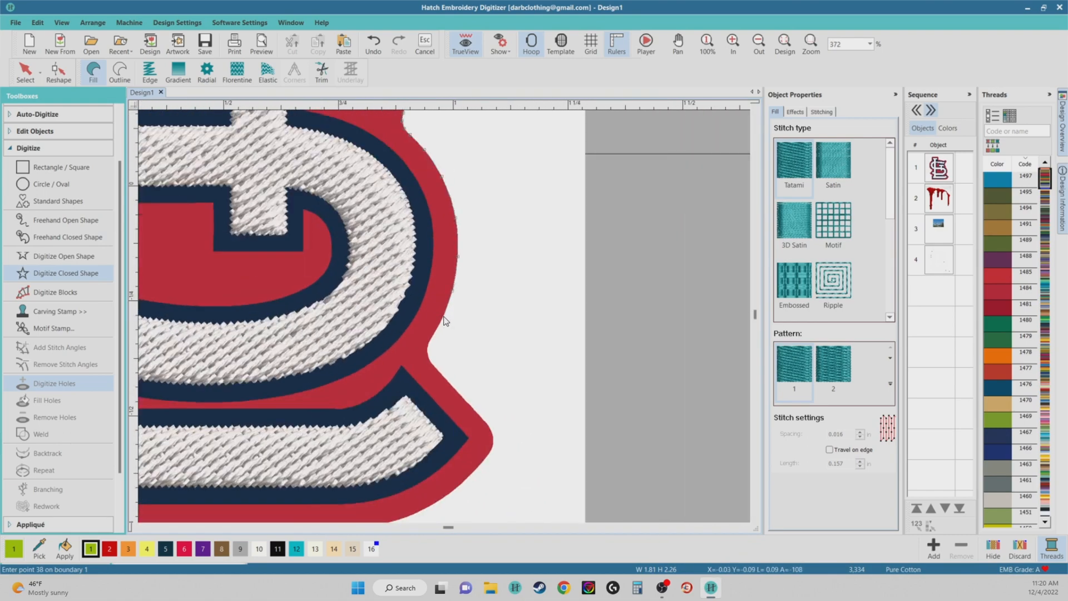
pyautogui.click(444, 321)
pyautogui.click(432, 348)
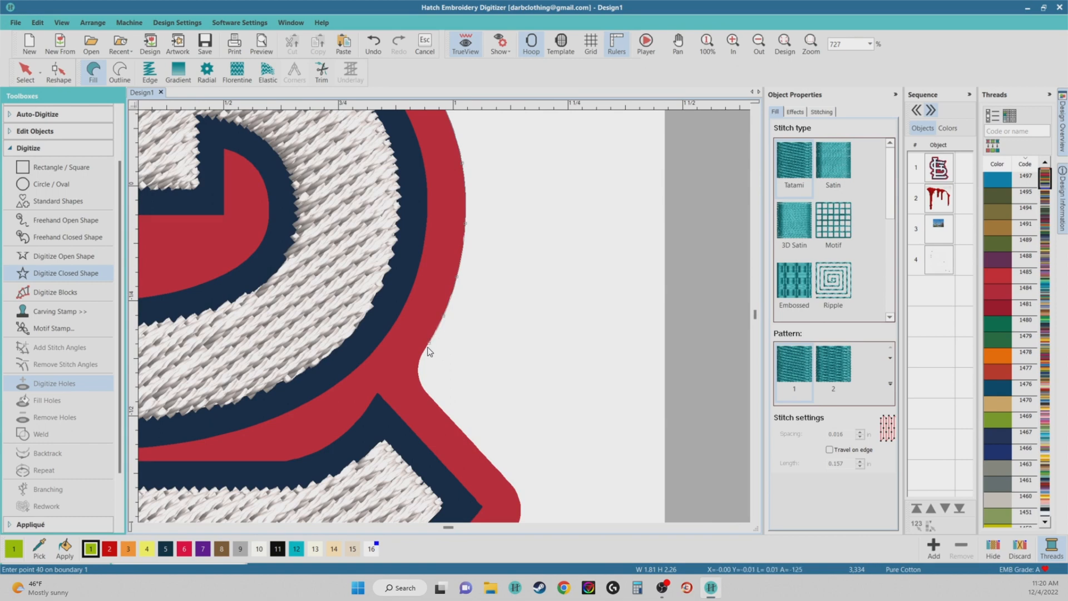
pyautogui.scroll(2, 439, 325)
pyautogui.click(436, 349)
pyautogui.click(435, 349)
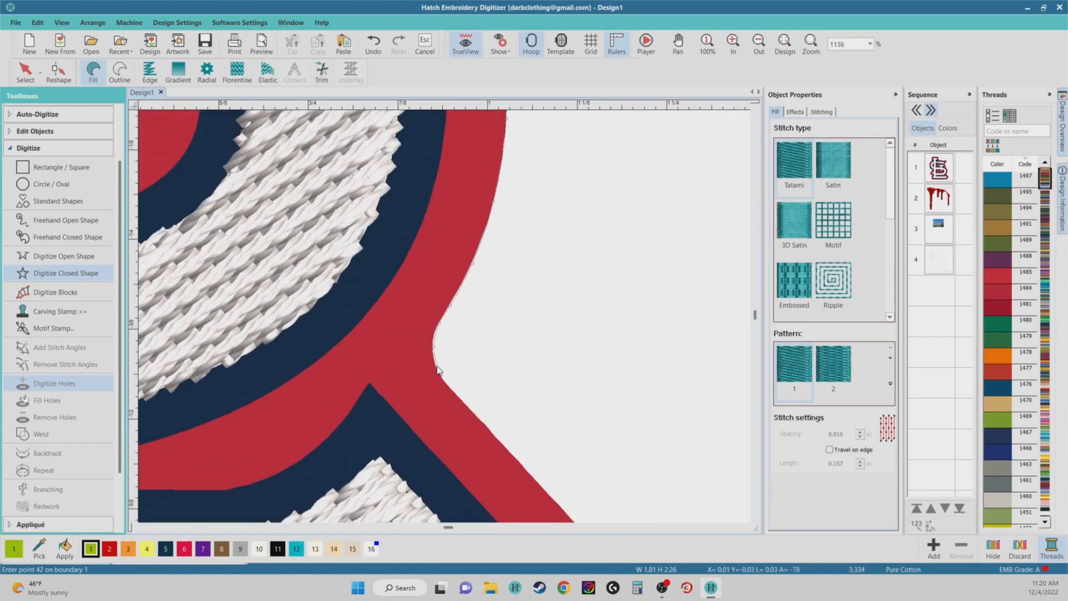
pyautogui.click(452, 391)
pyautogui.scroll(-1, 452, 391)
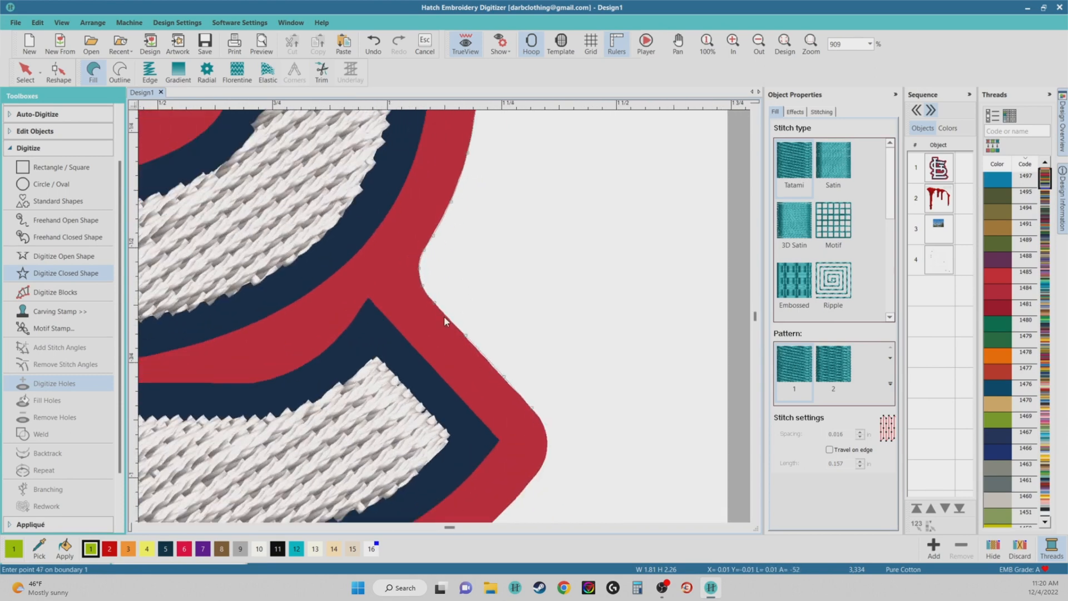
# Place outline points around the rounded bottom-right tip of the red border
pyautogui.scroll(-1, 534, 412)
pyautogui.scroll(3, 448, 337)
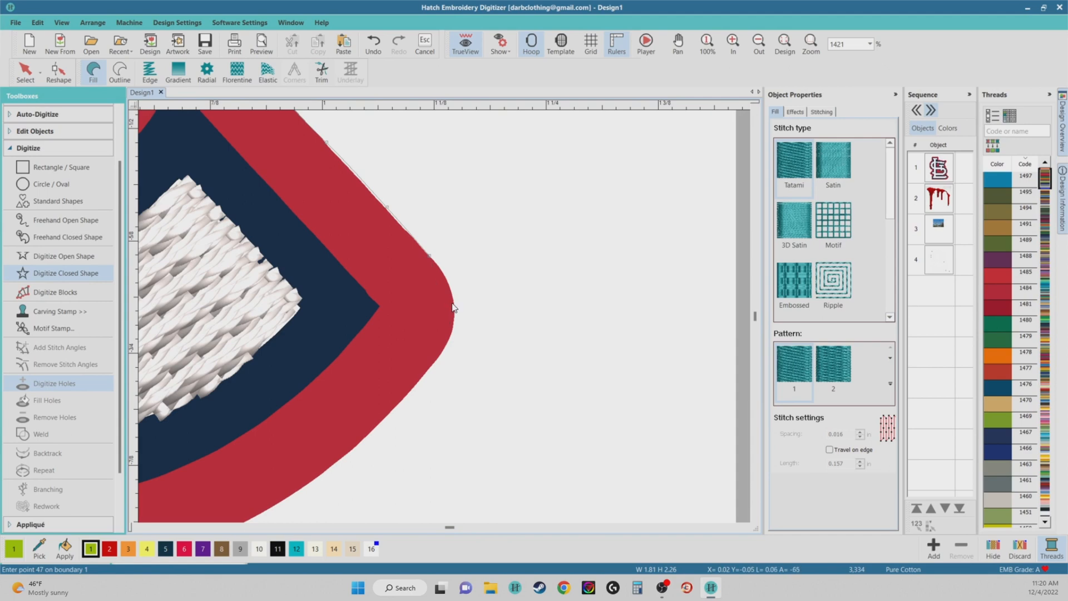
pyautogui.click(455, 309)
pyautogui.click(444, 359)
pyautogui.scroll(-1, 436, 336)
pyautogui.click(431, 336)
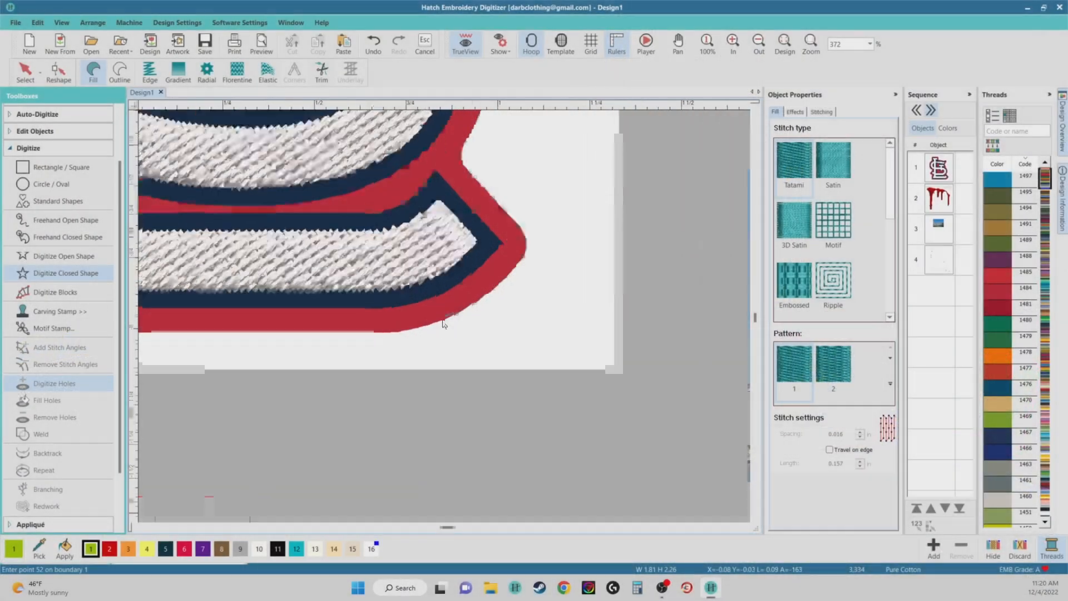
# Trace the red border's lower-right curve and continue the outline along its straight bottom edge
pyautogui.scroll(5, 442, 320)
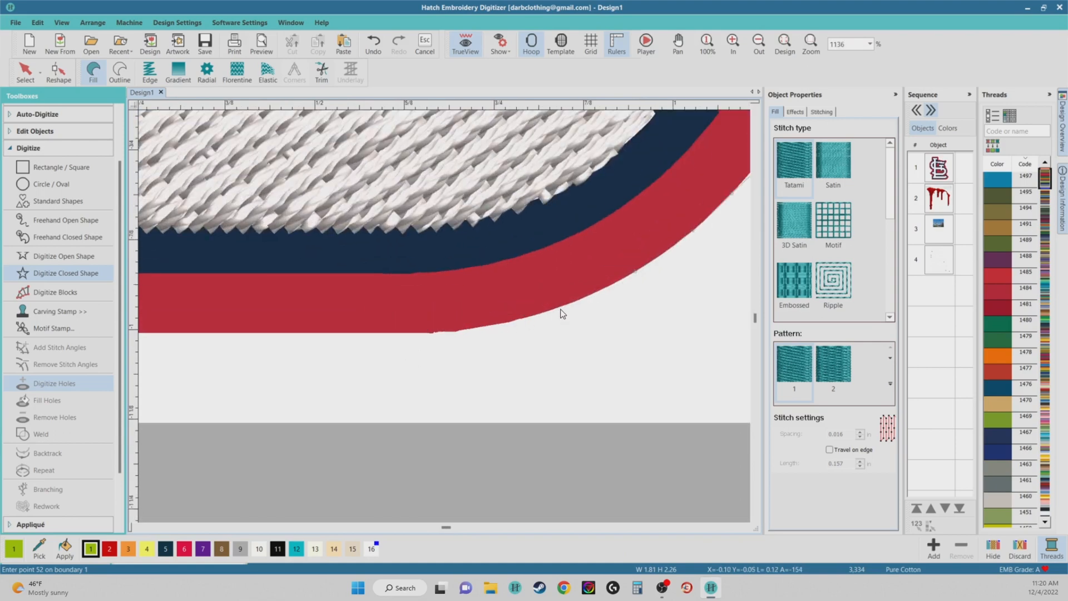
pyautogui.click(559, 307)
pyautogui.click(473, 329)
pyautogui.click(410, 333)
pyautogui.click(302, 333)
pyautogui.scroll(-1, 443, 317)
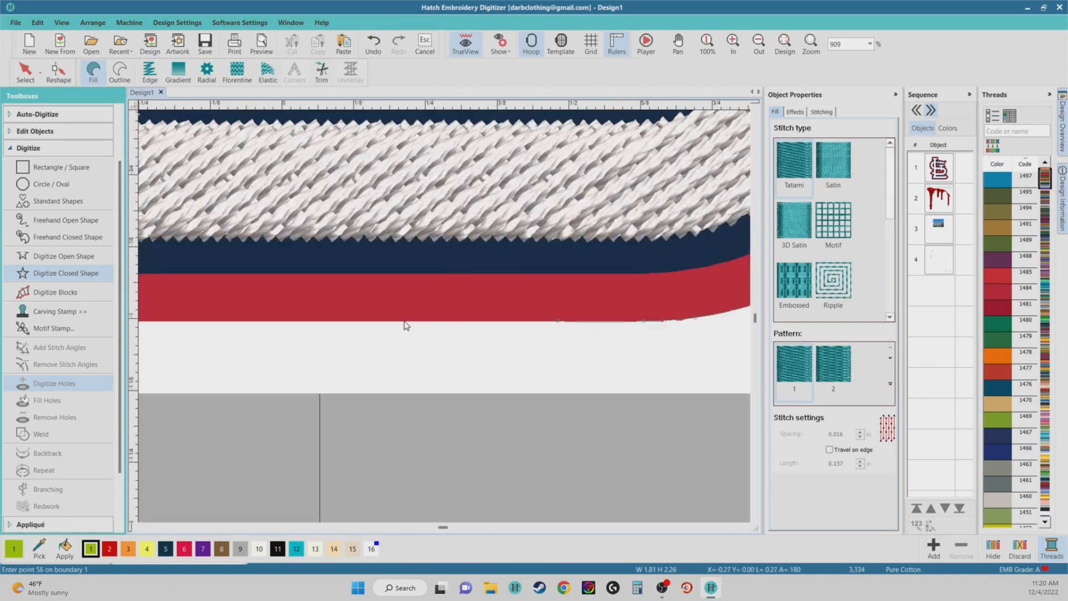
pyautogui.click(401, 321)
# Carry the outline around the red border's bottom-left corner and up its straight left side
pyautogui.scroll(-3, 308, 322)
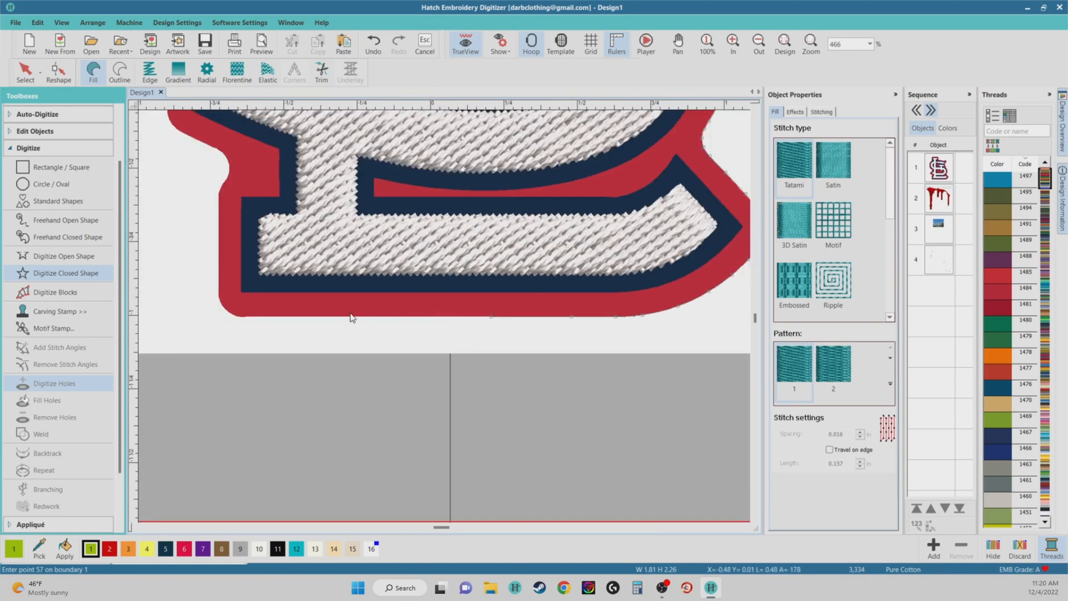
pyautogui.scroll(3, 314, 316)
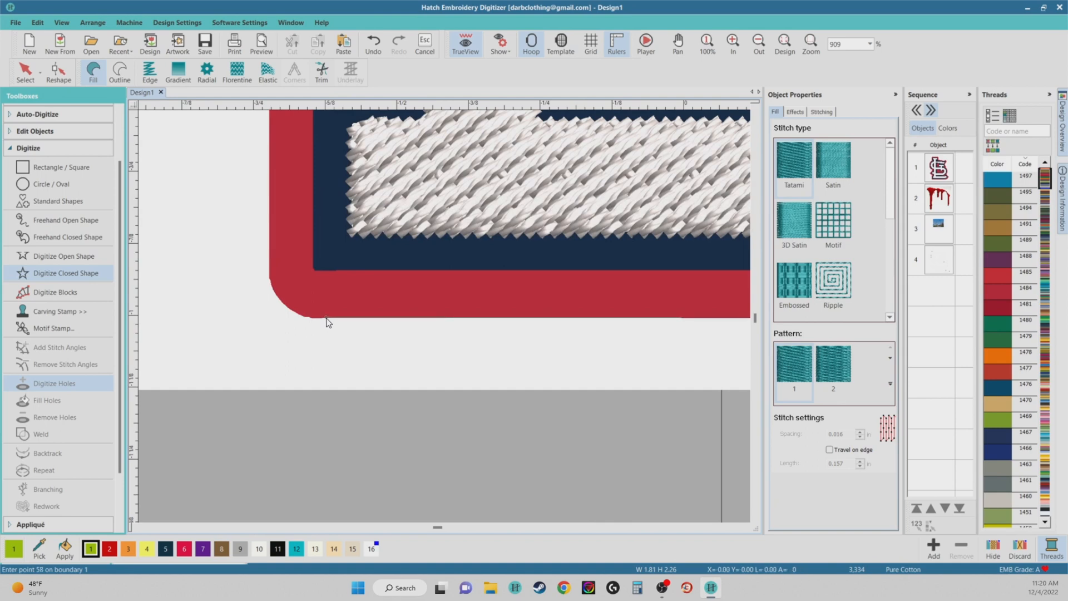
pyautogui.click(307, 318)
pyautogui.scroll(-3, 443, 317)
pyautogui.scroll(3, 443, 313)
pyautogui.click(450, 222)
# Place outline points through the inward curve on the red border's left side, below the left tip
pyautogui.scroll(1, 452, 209)
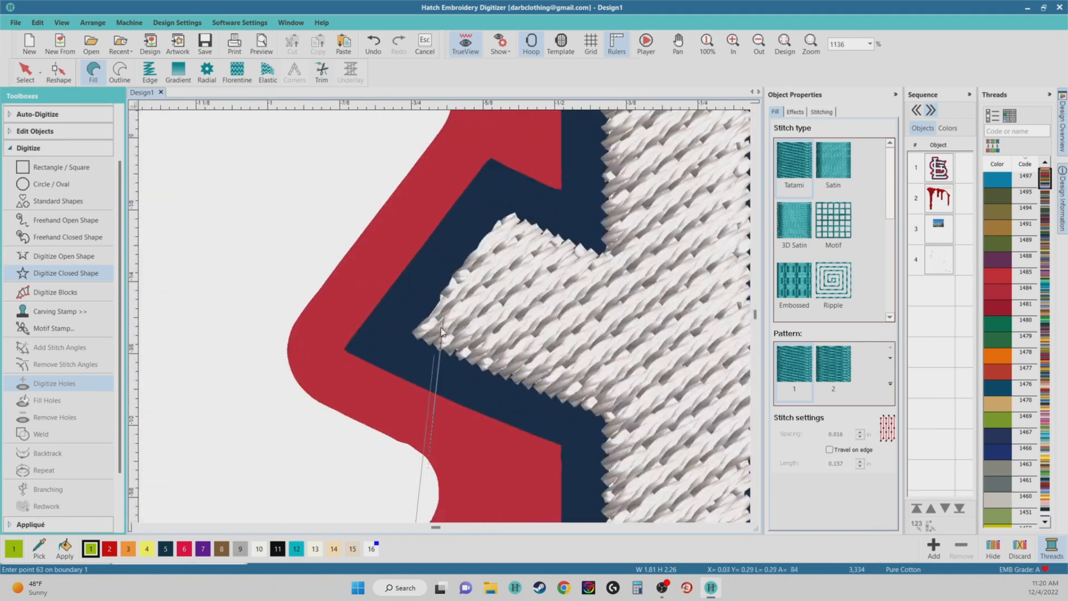
pyautogui.scroll(-3, 434, 357)
pyautogui.scroll(3, 445, 390)
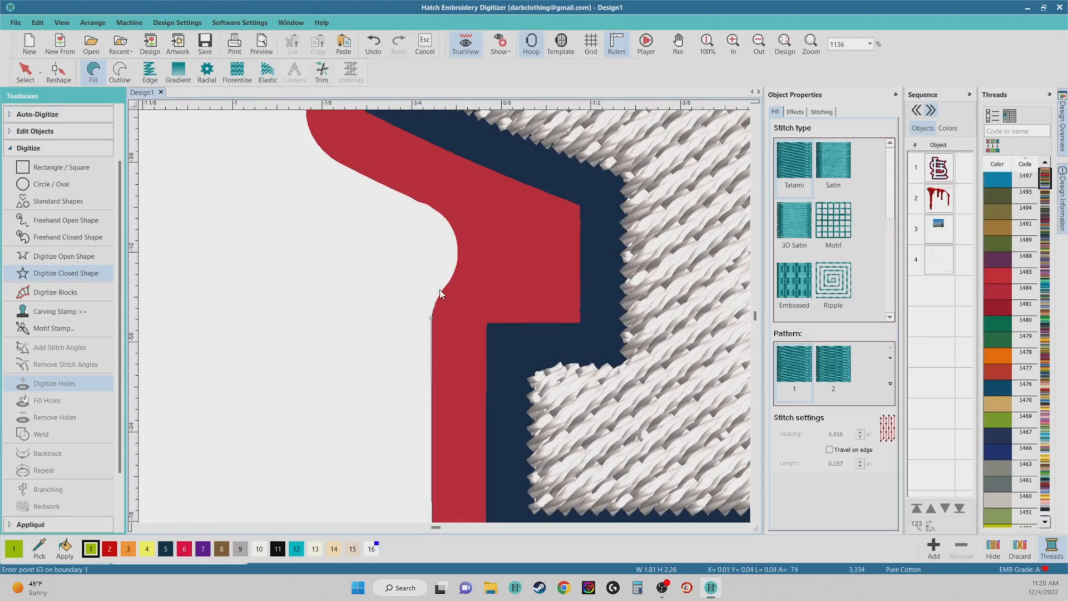
pyautogui.click(453, 275)
pyautogui.click(457, 248)
pyautogui.click(448, 222)
pyautogui.click(432, 210)
# Trace the red border's lower-left slope up to the rounded left tip
pyautogui.scroll(-2, 379, 198)
pyautogui.scroll(3, 444, 320)
pyautogui.click(443, 301)
pyautogui.click(403, 277)
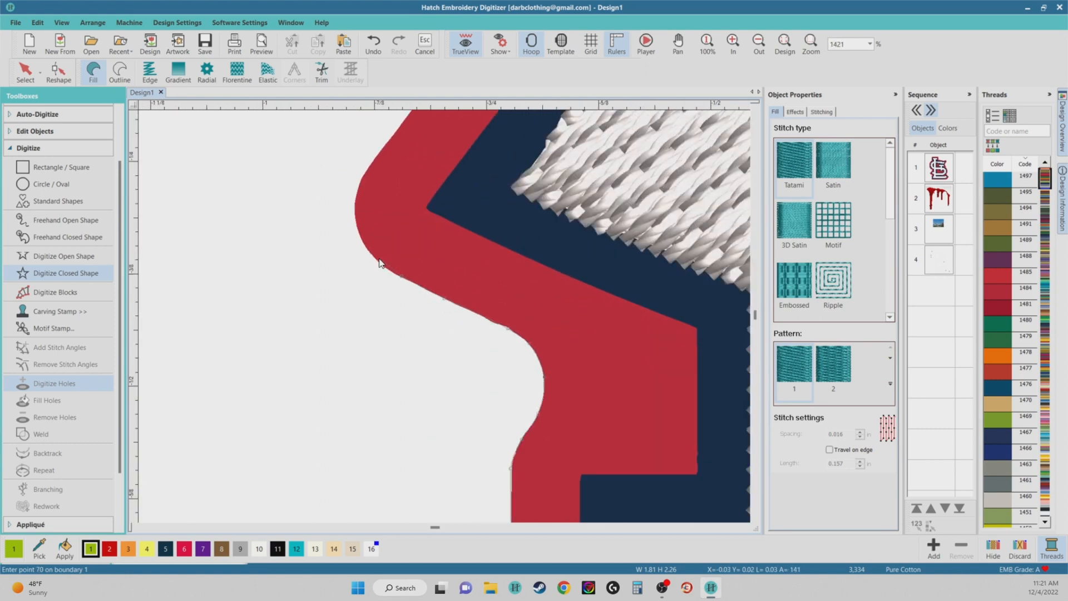
pyautogui.click(374, 258)
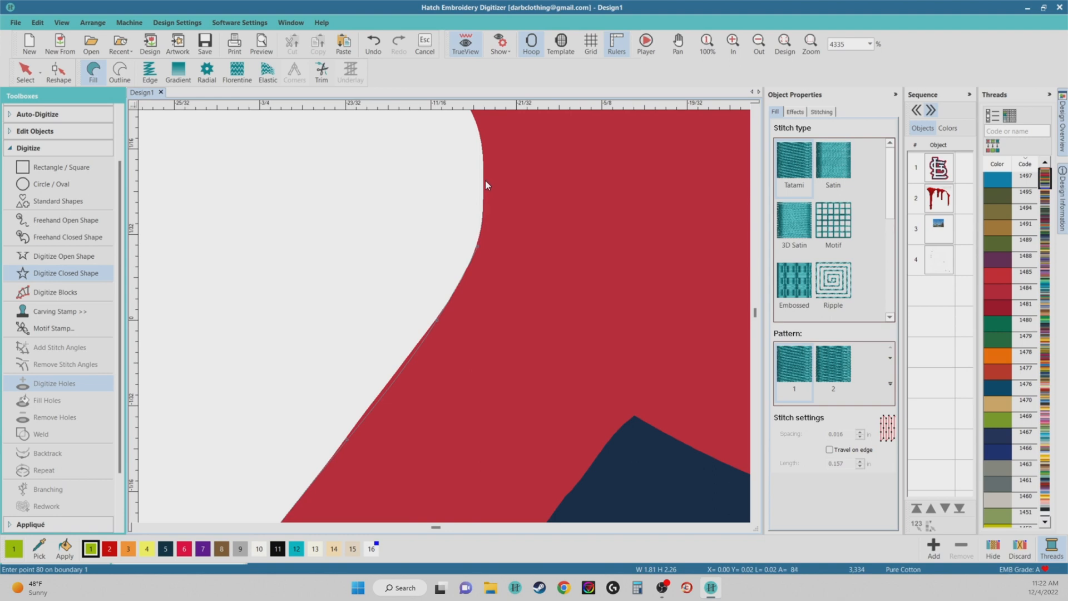
# Place outline points around the inward curve on the red border's left side, above the left tip
pyautogui.scroll(1, 470, 155)
pyautogui.rightClick(448, 264)
pyautogui.rightClick(412, 205)
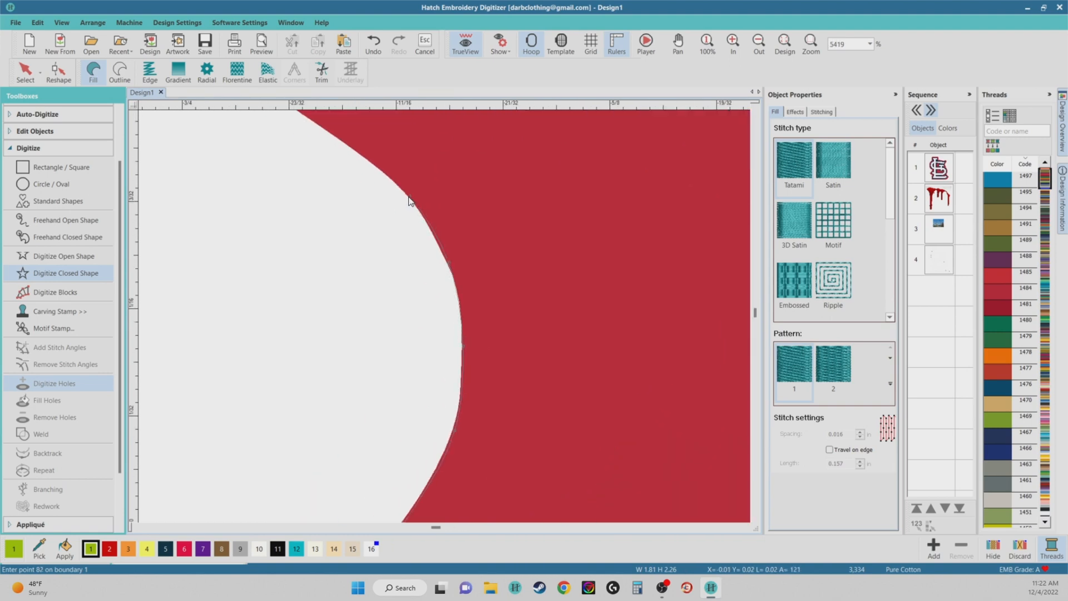
pyautogui.scroll(1, 415, 205)
pyautogui.rightClick(445, 318)
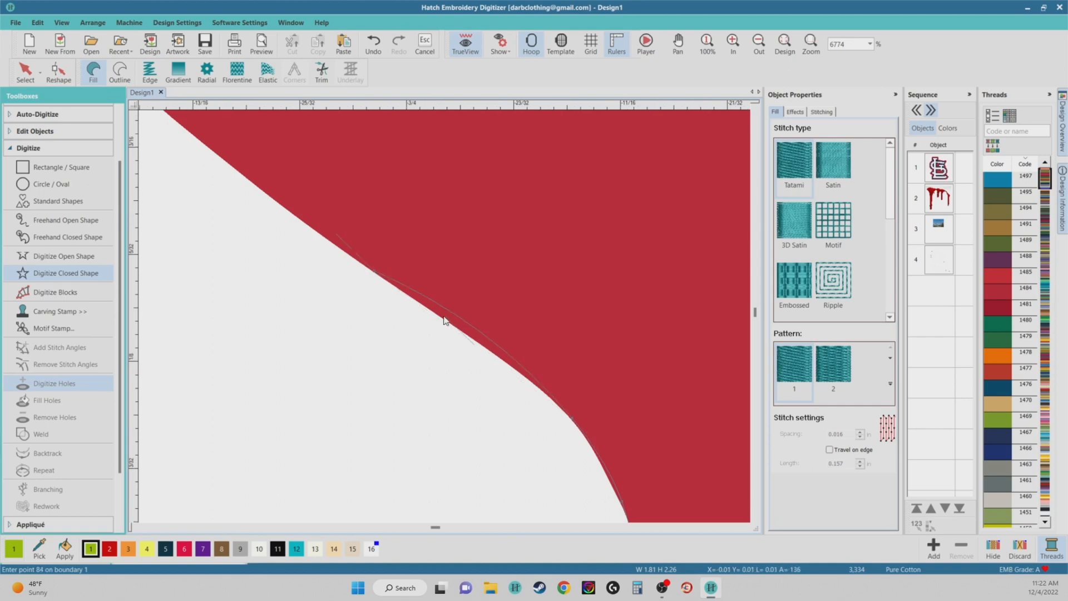
pyautogui.scroll(-4, 445, 318)
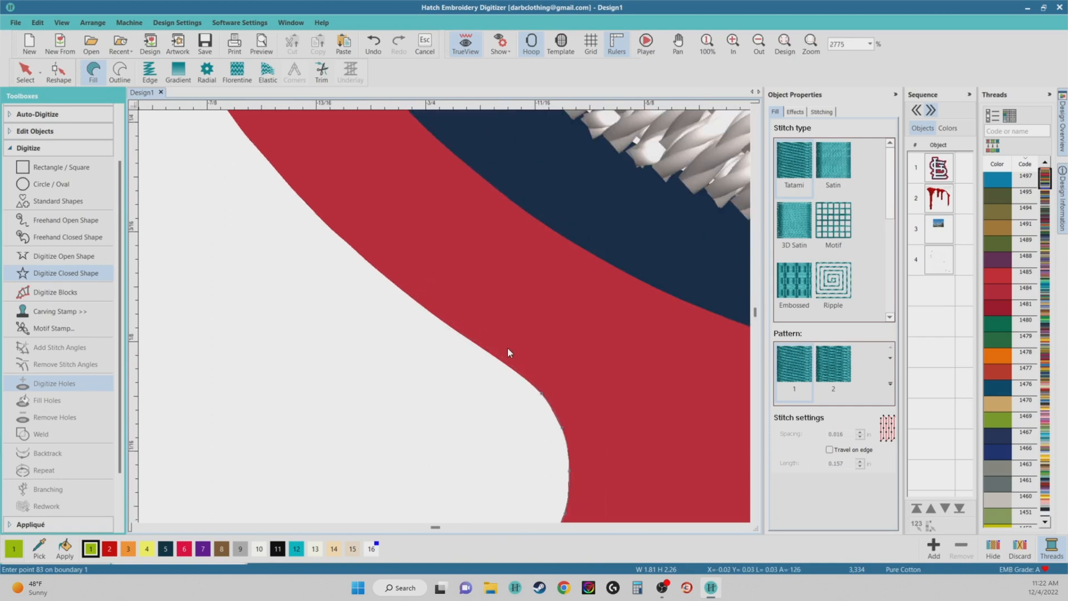
# Trace the lower part of the red border's large left bulge with curve points
pyautogui.rightClick(450, 331)
pyautogui.rightClick(304, 199)
pyautogui.scroll(1, 305, 199)
pyautogui.scroll(1, 443, 316)
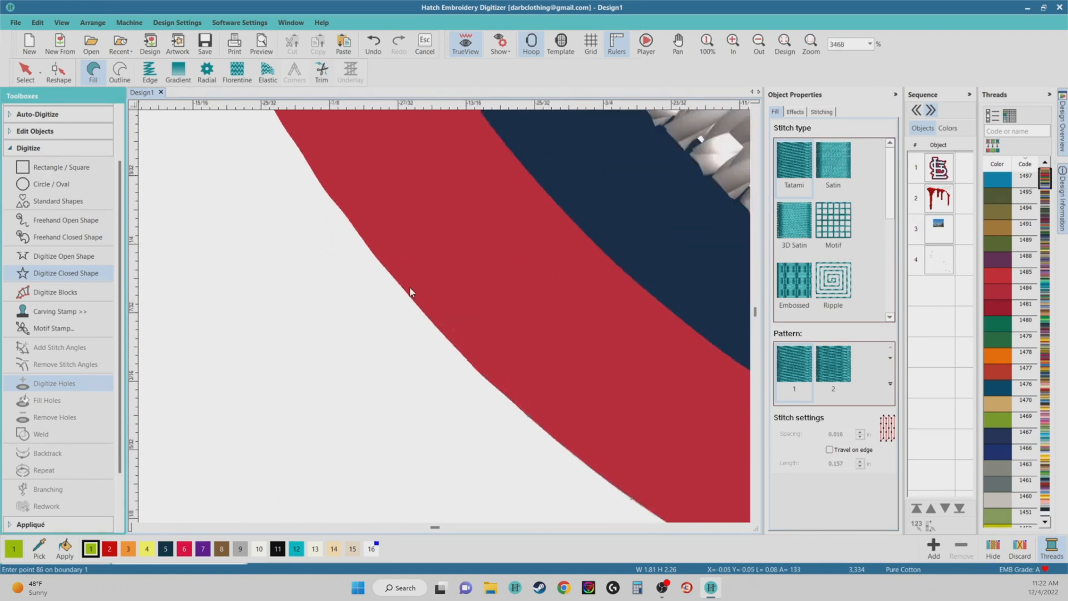
pyautogui.rightClick(399, 285)
pyautogui.rightClick(338, 206)
pyautogui.scroll(-2, 329, 187)
pyautogui.rightClick(402, 254)
# Carry the outline up the side of the red border's left bulge and complete it as a closed fill shape
pyautogui.scroll(1, 403, 214)
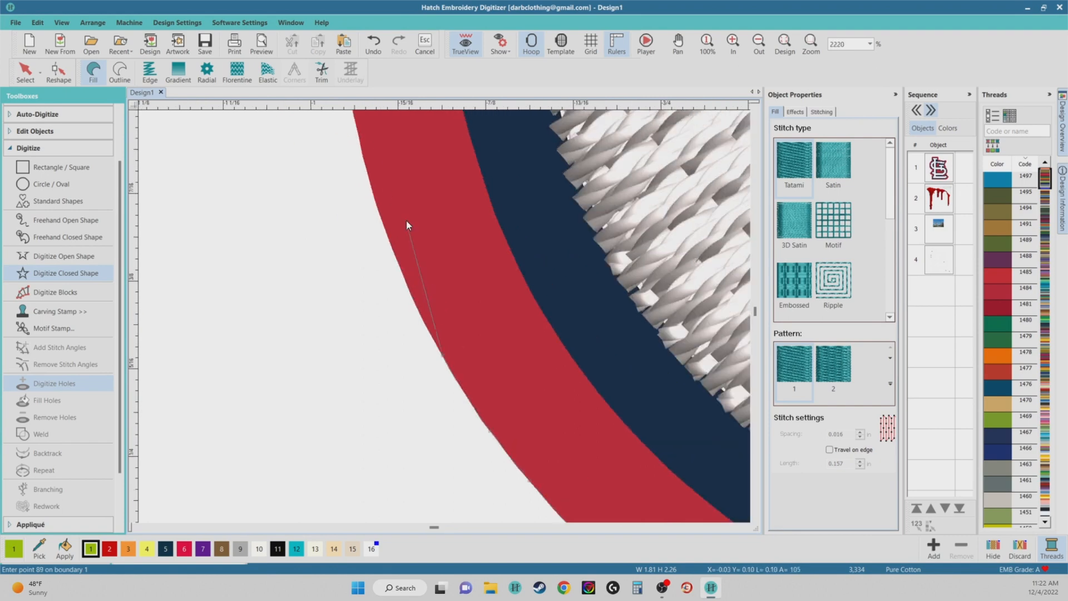
pyautogui.rightClick(375, 198)
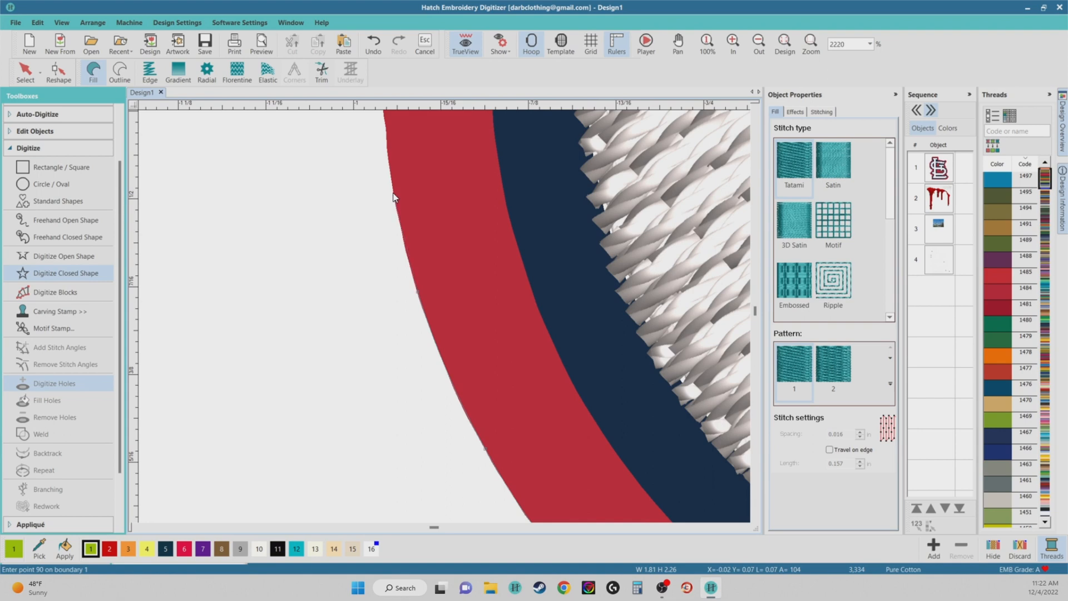
pyautogui.rightClick(388, 156)
pyautogui.scroll(-1, 388, 156)
pyautogui.rightClick(444, 164)
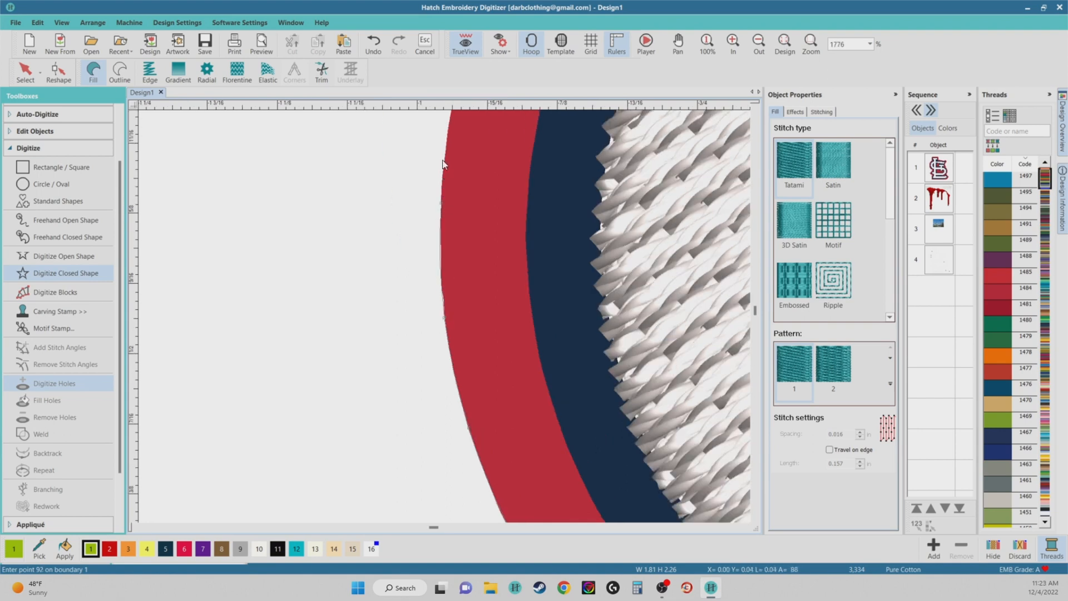
pyautogui.scroll(-1, 444, 164)
pyautogui.press('Return')
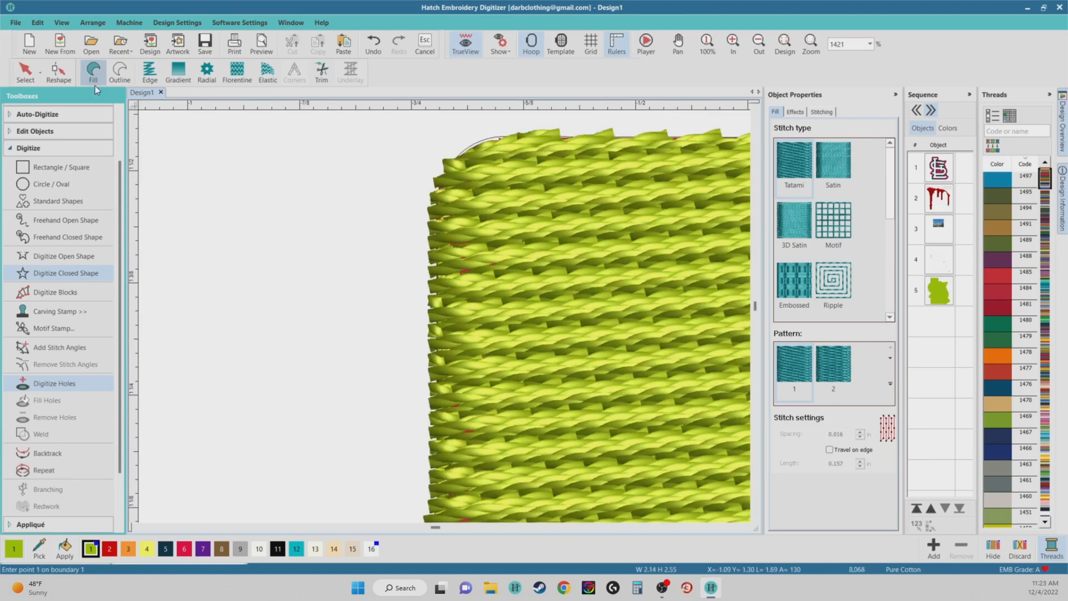
# Select the new border fill and recolor it with red palette color 2
pyautogui.click(26, 73)
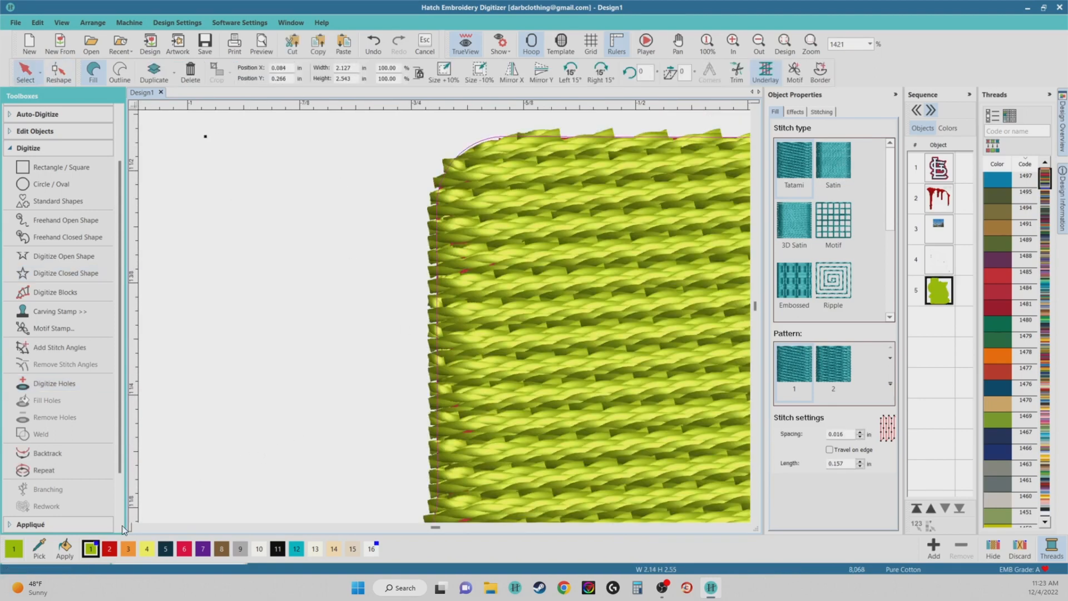
pyautogui.click(110, 549)
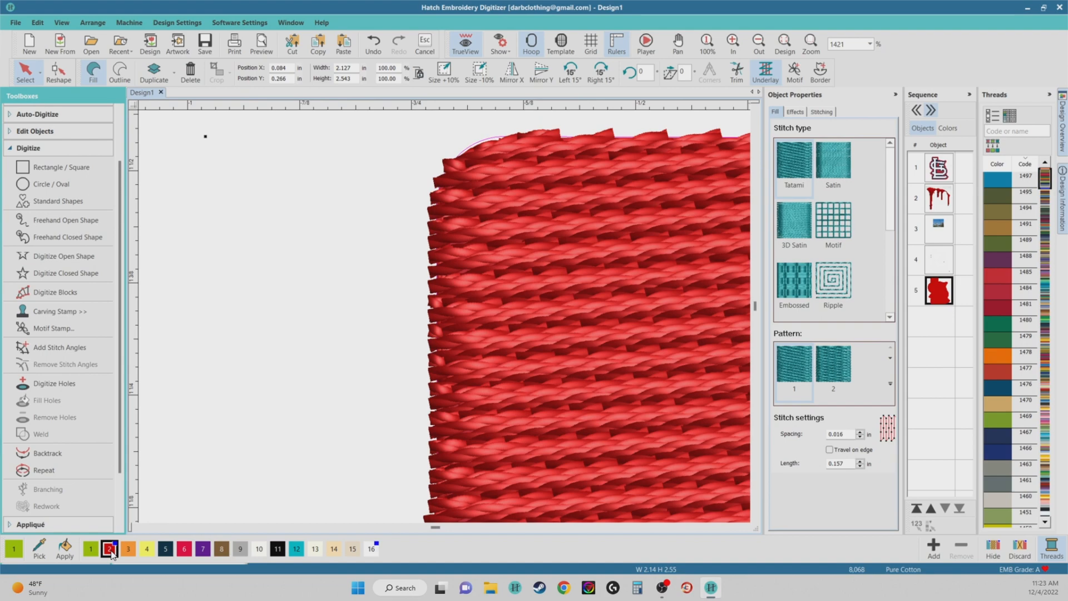
pyautogui.scroll(-7, 451, 325)
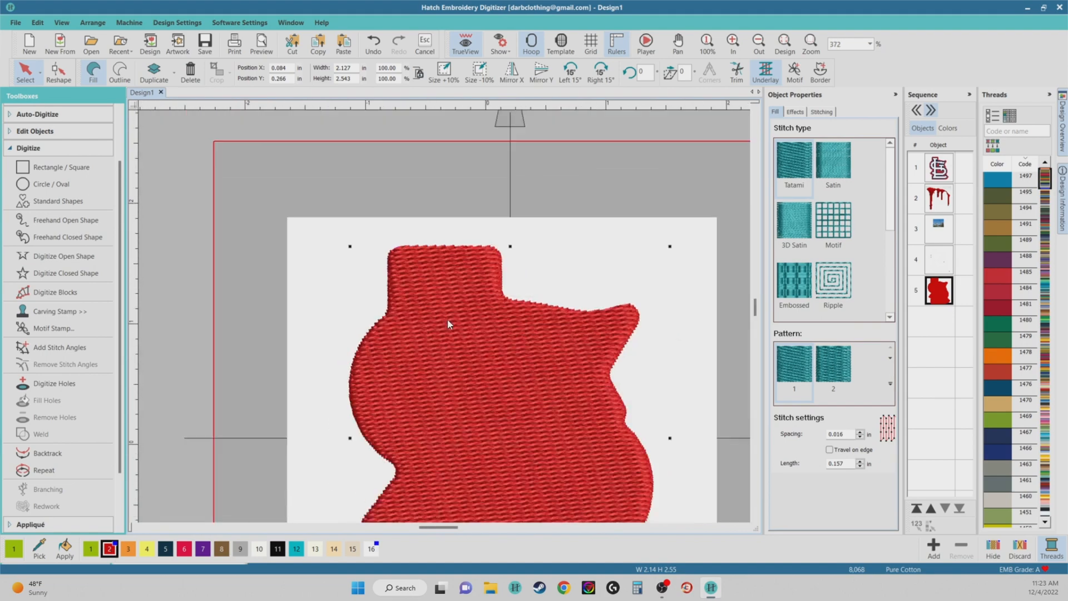
# Move the red border fill one place earlier in the stitching sequence so it lies beneath the white lettering
pyautogui.scroll(2, 456, 349)
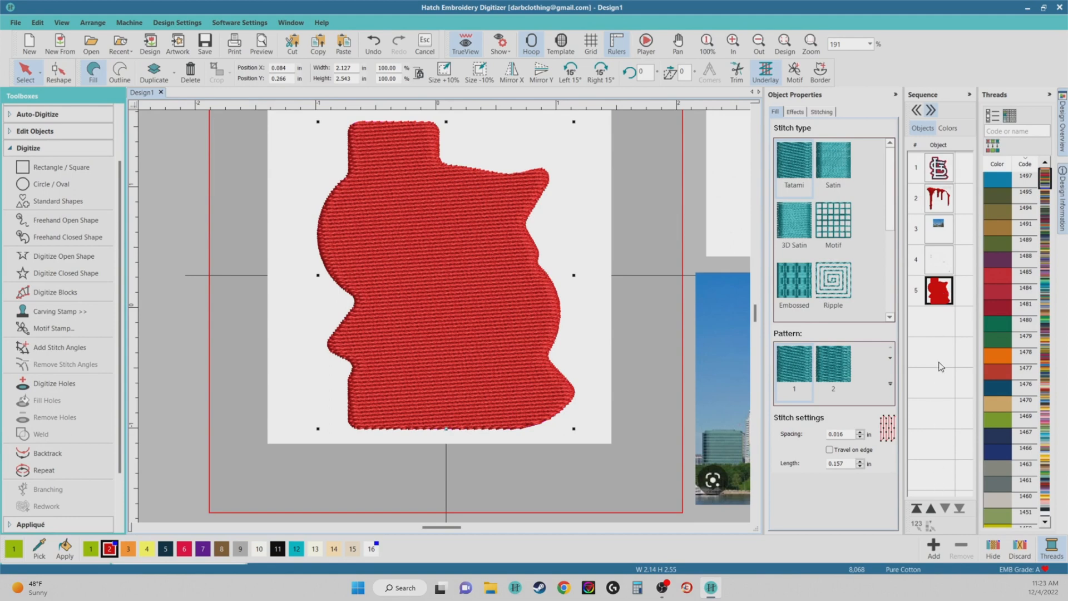
pyautogui.click(933, 291)
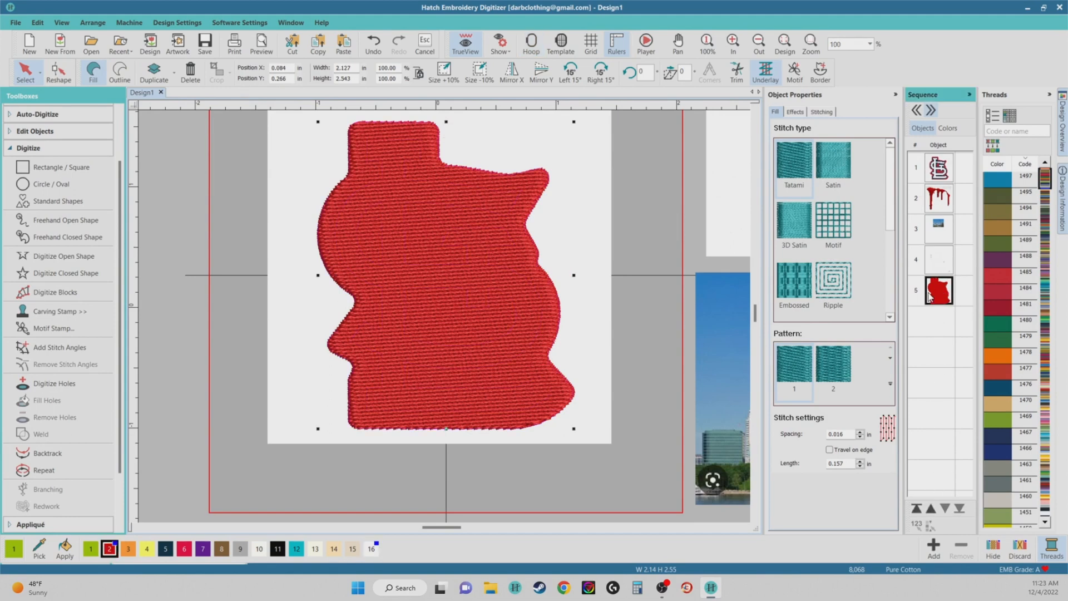
pyautogui.click(930, 508)
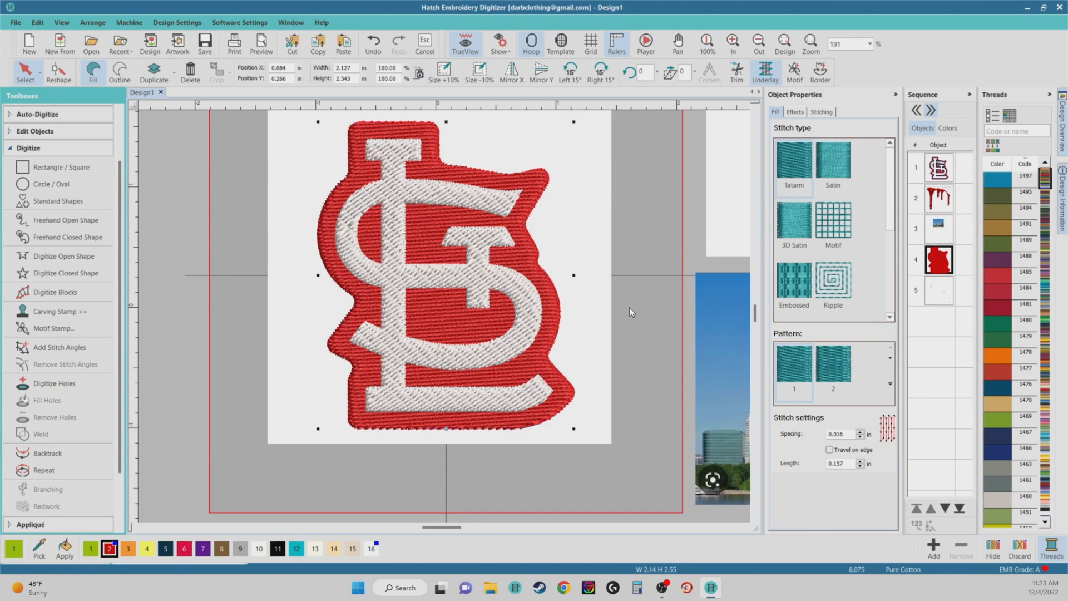
# Examine the stitched white lettering over the red background, up close and as a whole
pyautogui.scroll(5, 443, 315)
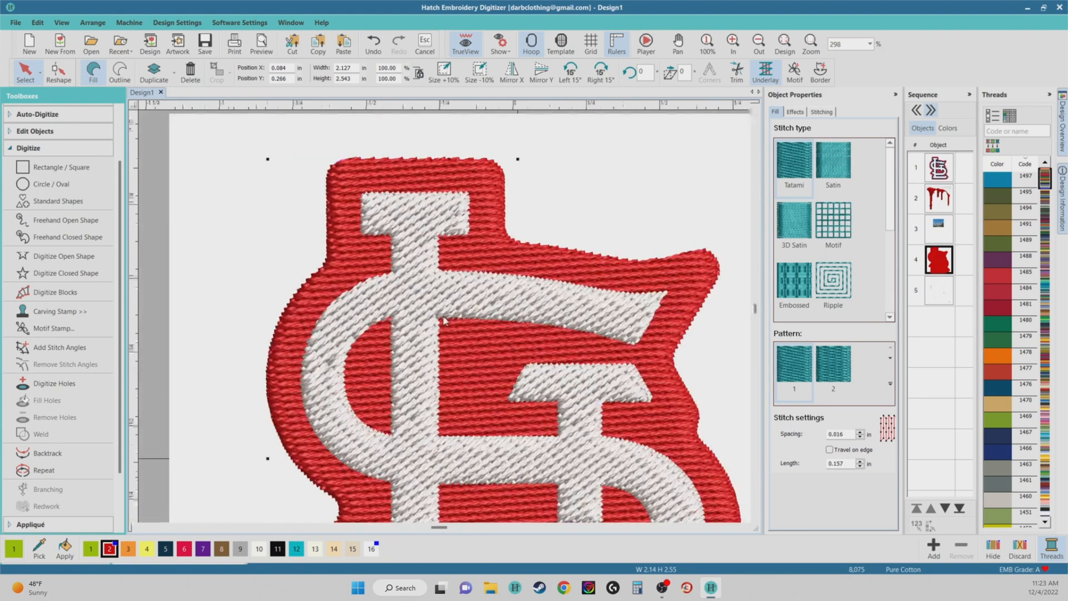
pyautogui.scroll(2, 443, 321)
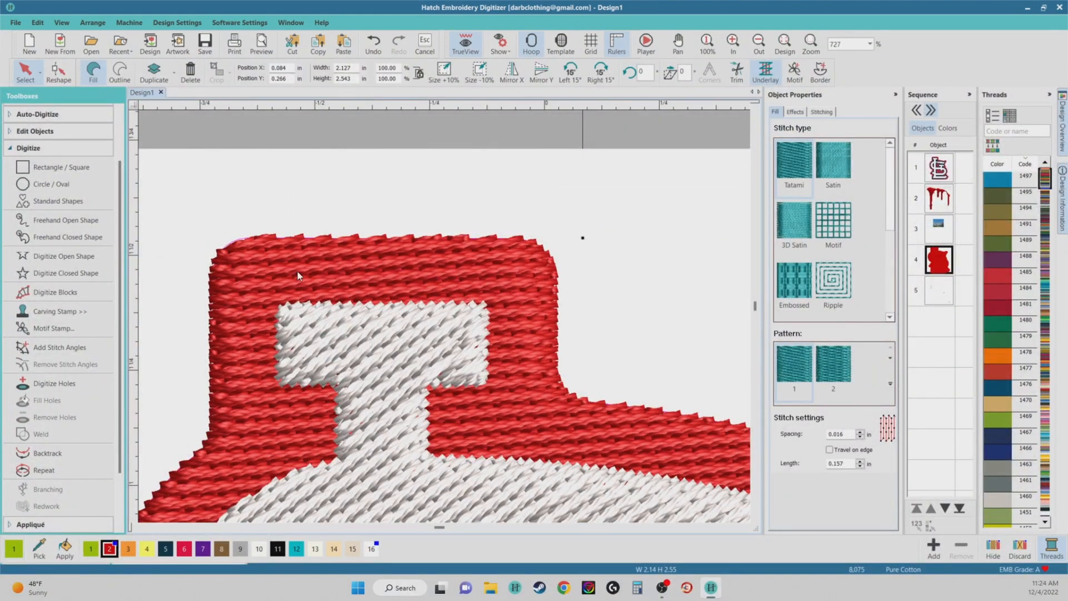
pyautogui.scroll(-2, 402, 349)
pyautogui.scroll(2, 446, 351)
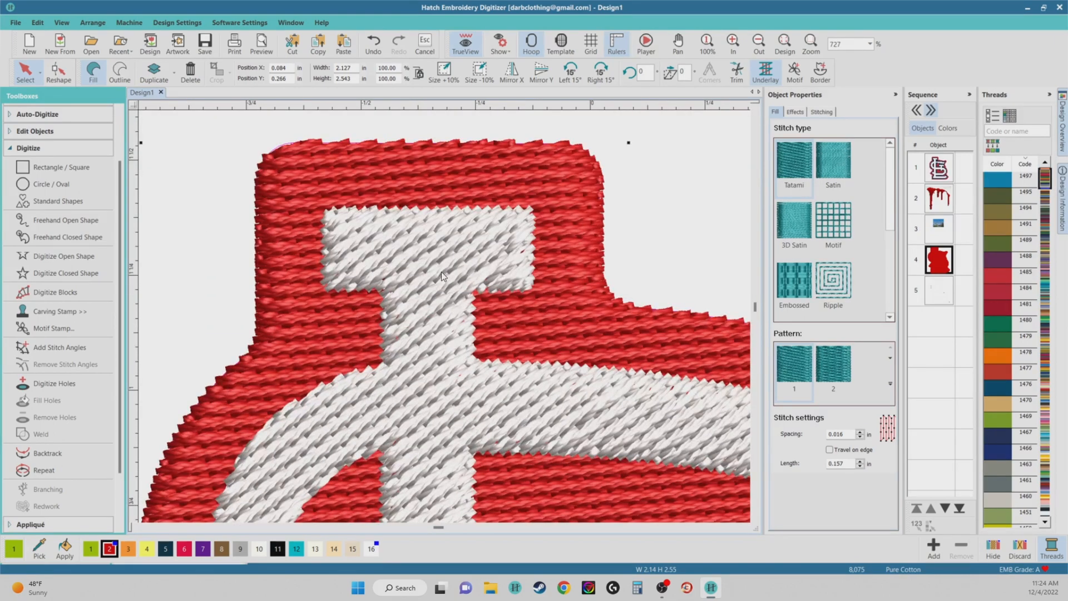
pyautogui.scroll(-2, 444, 322)
pyautogui.scroll(-2, 444, 321)
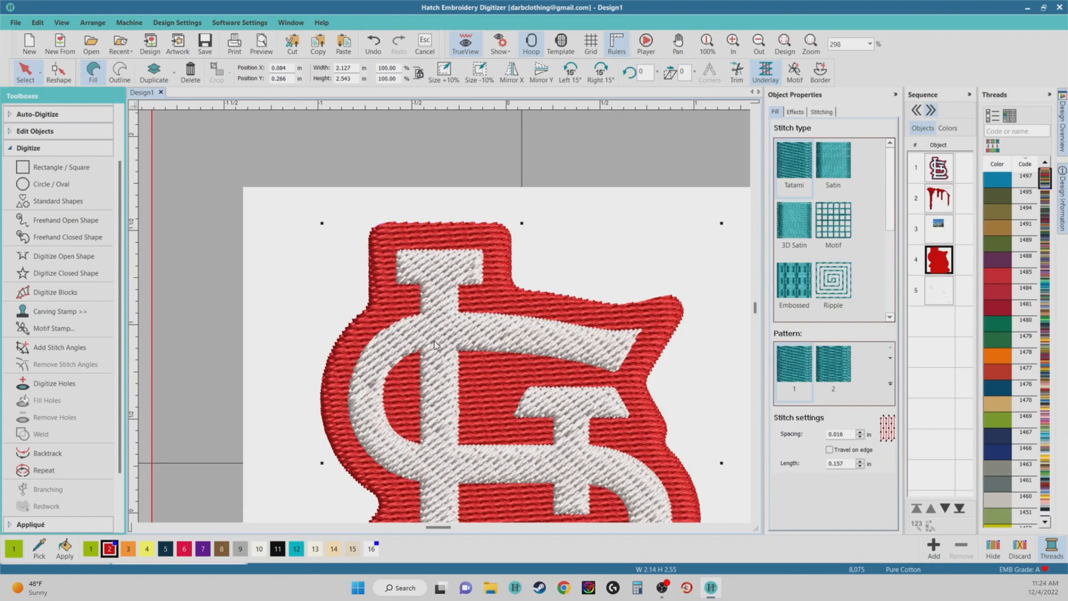
pyautogui.scroll(2, 436, 341)
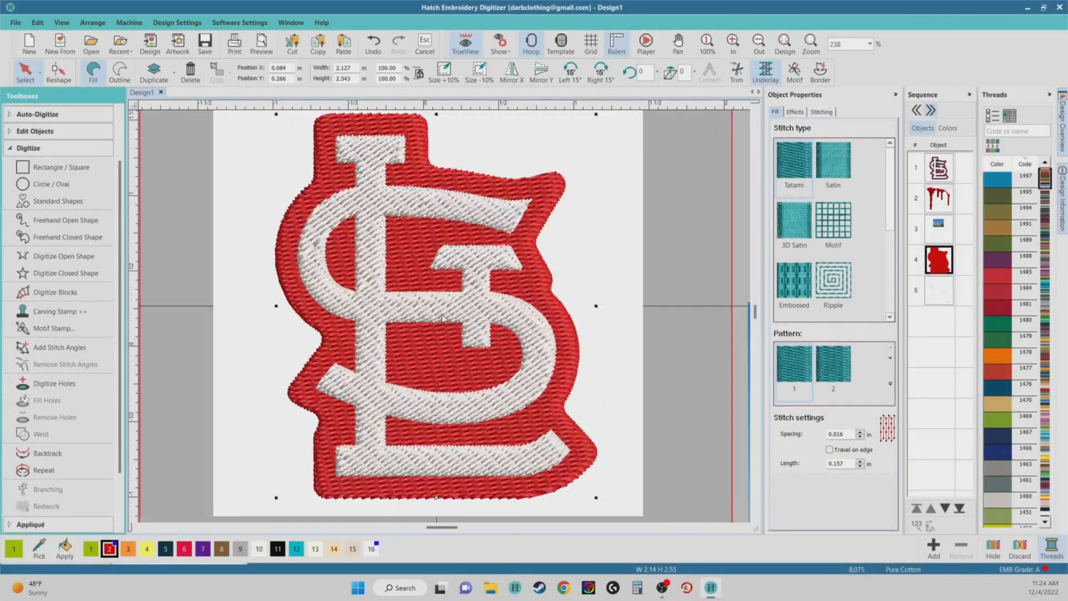
pyautogui.scroll(-5, 463, 278)
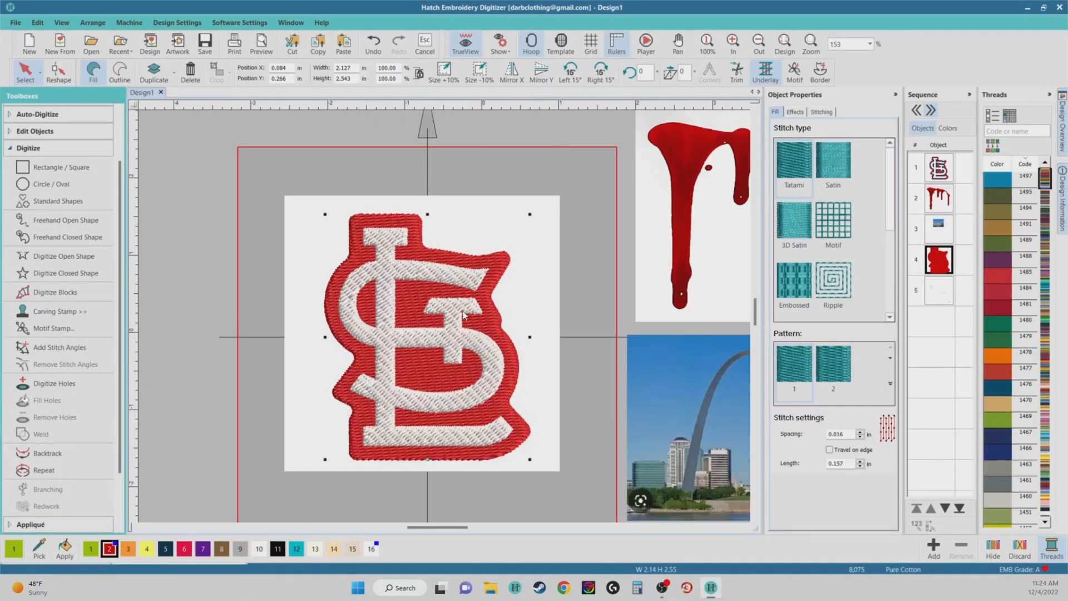
# Move the blood drip artwork under the logo's bottom edge and shrink it to about 1.68 by 1.62 in
pyautogui.click(687, 213)
pyautogui.moveTo(687, 213); pyautogui.dragTo(483, 416)
pyautogui.scroll(3, 433, 299)
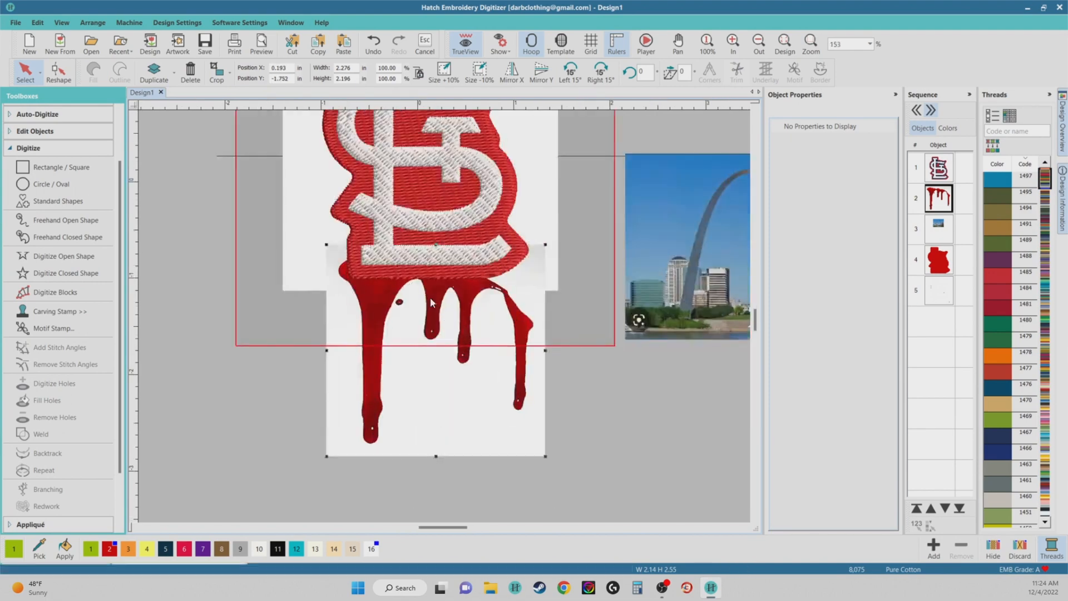
pyautogui.scroll(3, 445, 321)
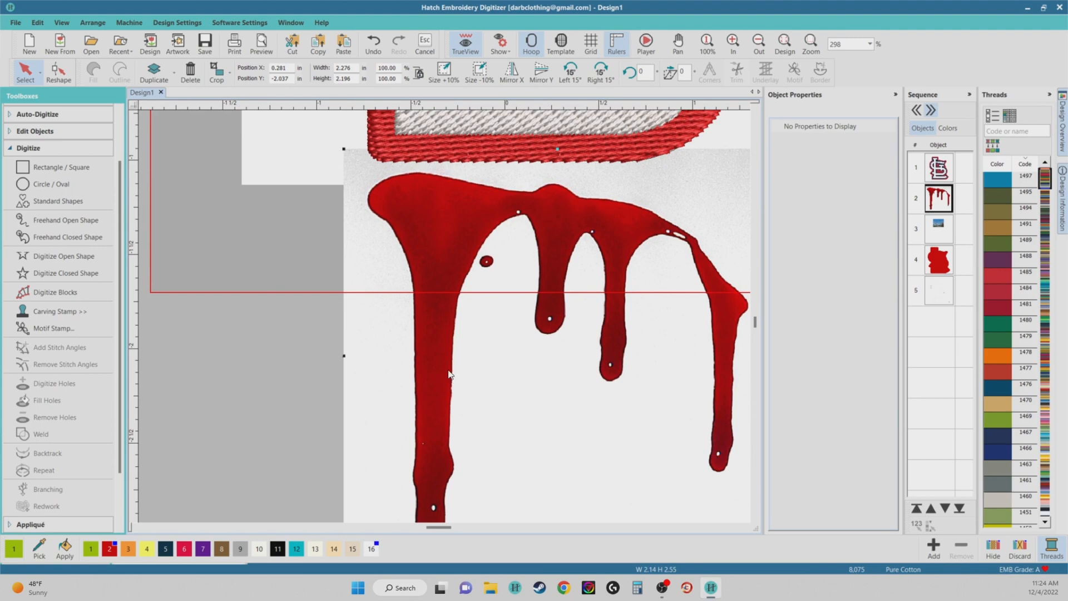
pyautogui.scroll(3, 414, 189)
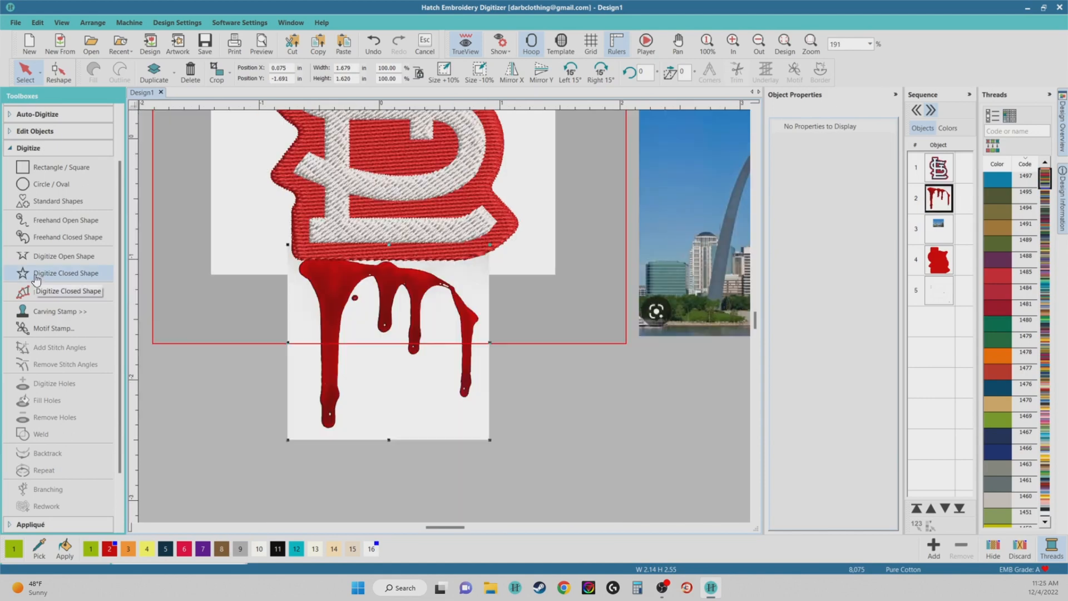
# Start a closed fill shape and trace around the rounded end of the long left drip up to its bulge
pyautogui.click(38, 276)
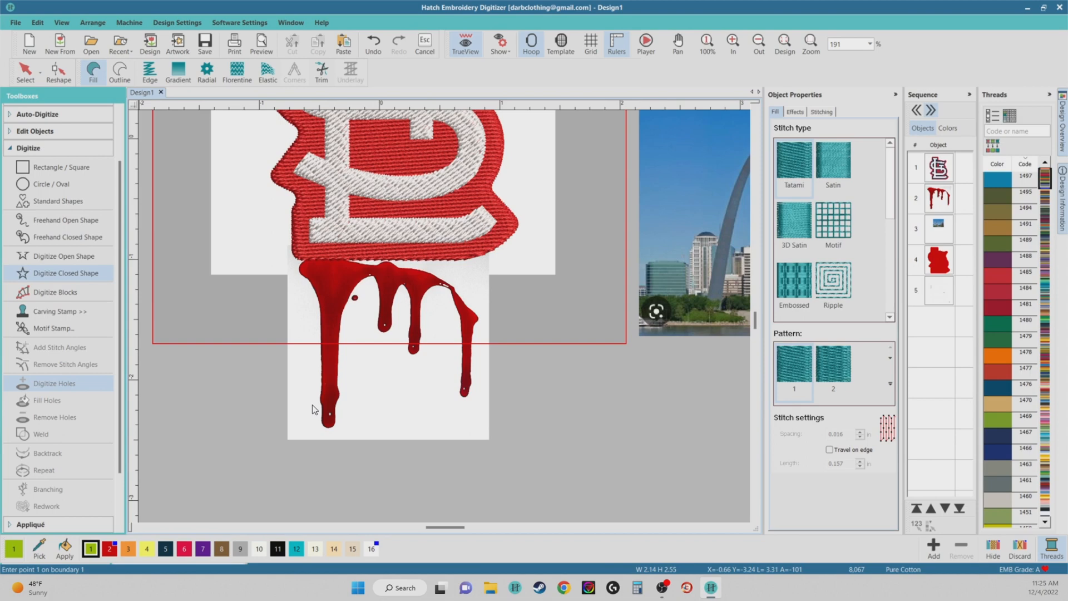
pyautogui.scroll(5, 338, 427)
pyautogui.scroll(3, 443, 326)
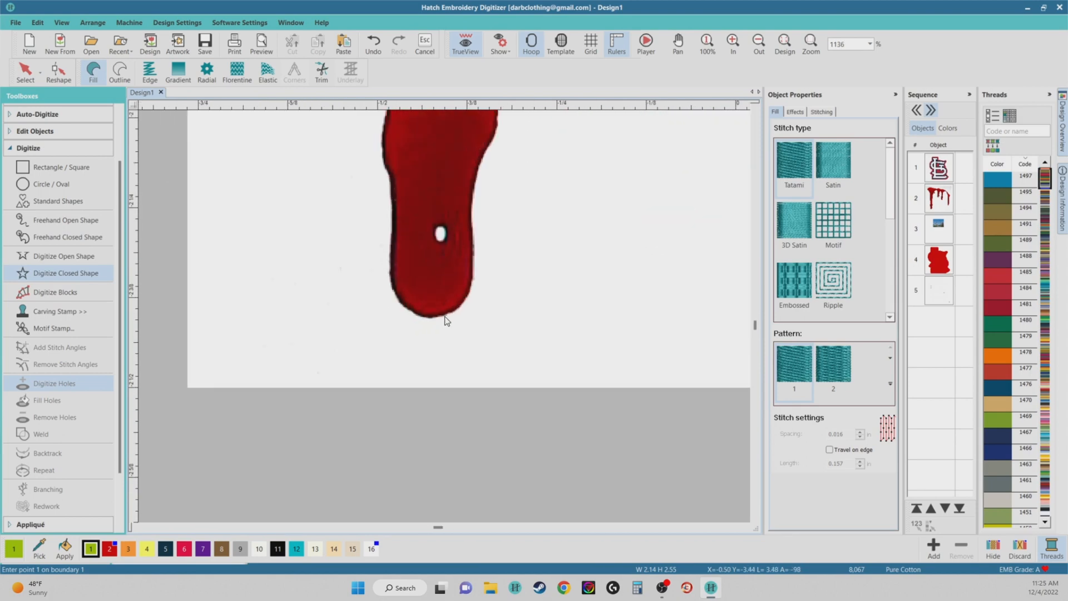
pyautogui.click(473, 287)
pyautogui.click(432, 316)
pyautogui.click(403, 305)
pyautogui.click(390, 277)
pyautogui.click(392, 228)
pyautogui.click(394, 186)
pyautogui.click(389, 169)
# Continue the drip outline up the left side of the long left drip
pyautogui.scroll(-2, 452, 188)
pyautogui.click(453, 189)
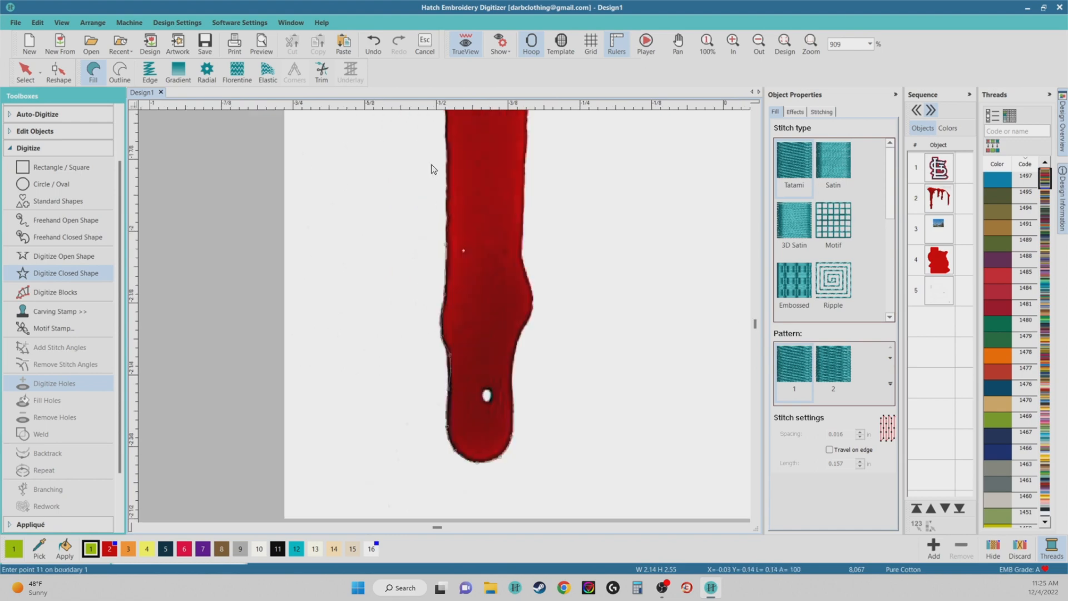
pyautogui.click(431, 165)
pyautogui.scroll(3, 457, 322)
pyautogui.scroll(-2, 455, 321)
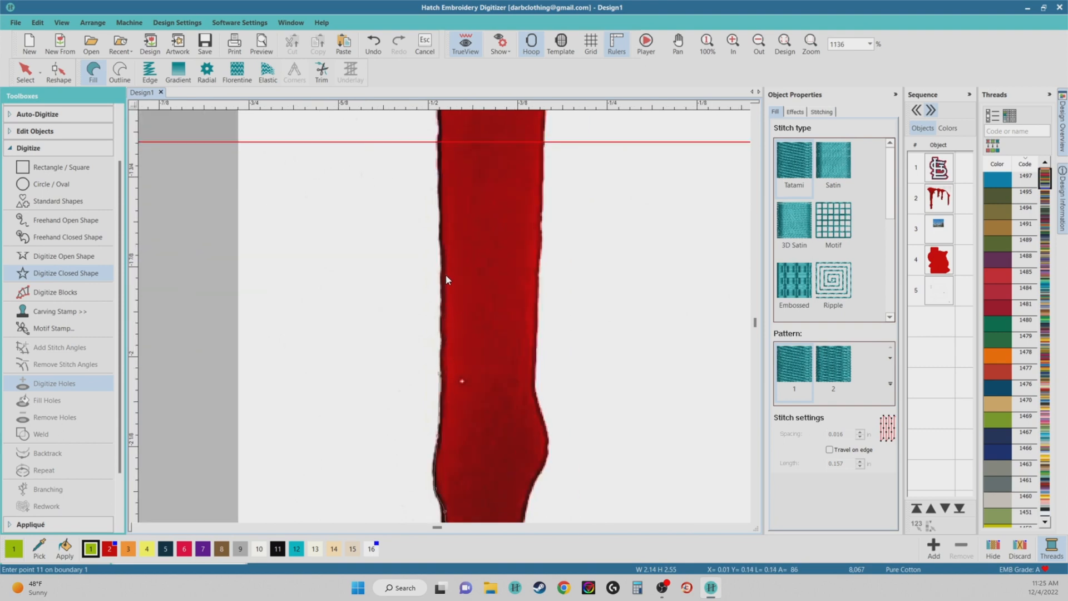
pyautogui.click(441, 230)
pyautogui.scroll(-2, 440, 230)
pyautogui.scroll(2, 448, 285)
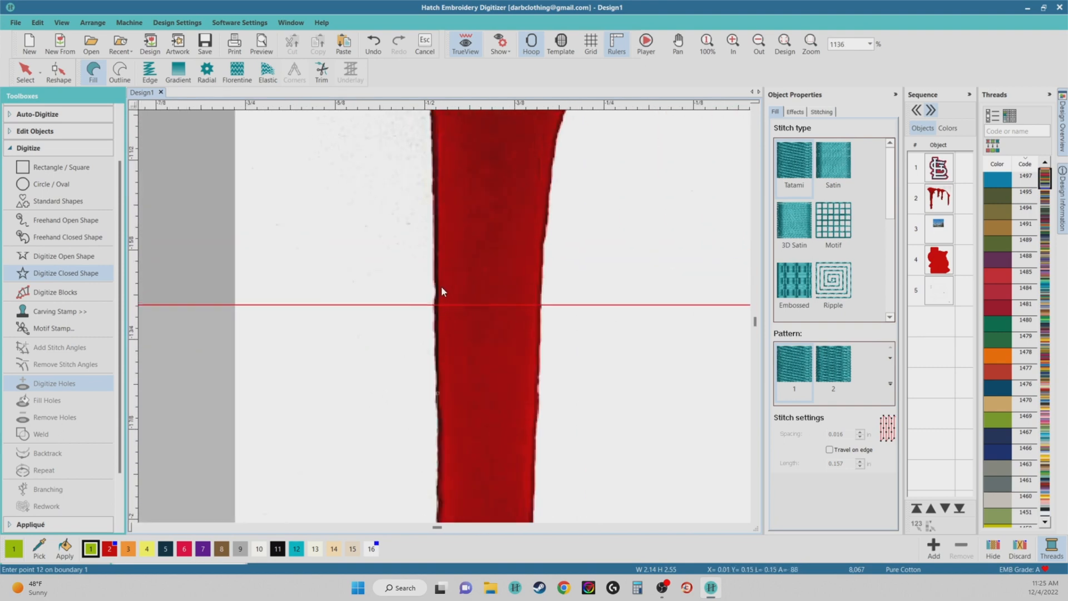
pyautogui.click(435, 241)
# Trace the widening left edge at the top of the long drip and around its rounded shoulder
pyautogui.scroll(-2, 442, 267)
pyautogui.scroll(2, 451, 294)
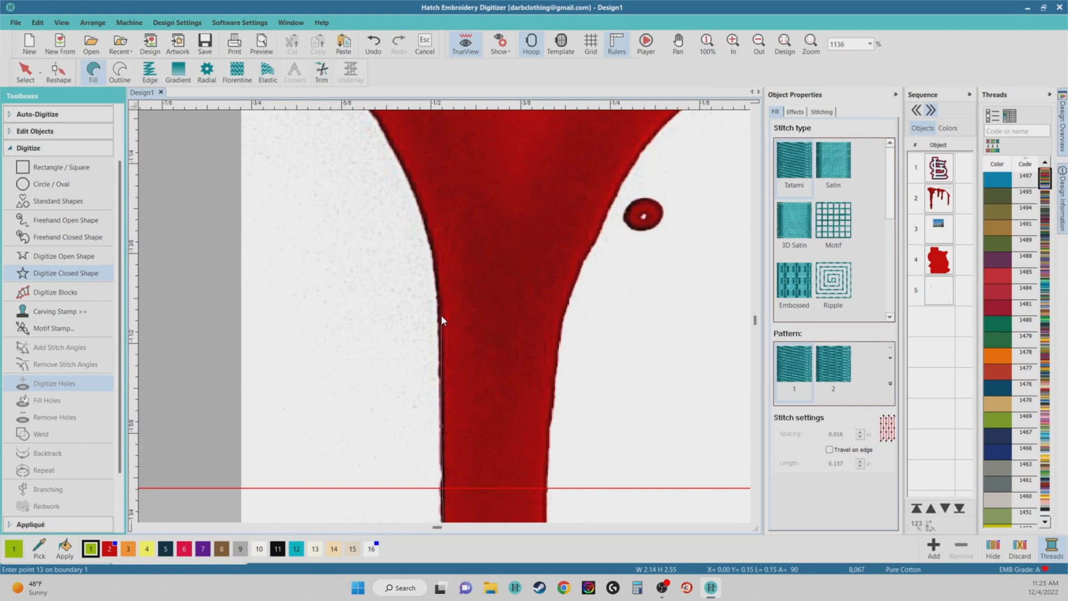
pyautogui.click(422, 223)
pyautogui.scroll(-2, 426, 233)
pyautogui.scroll(2, 431, 278)
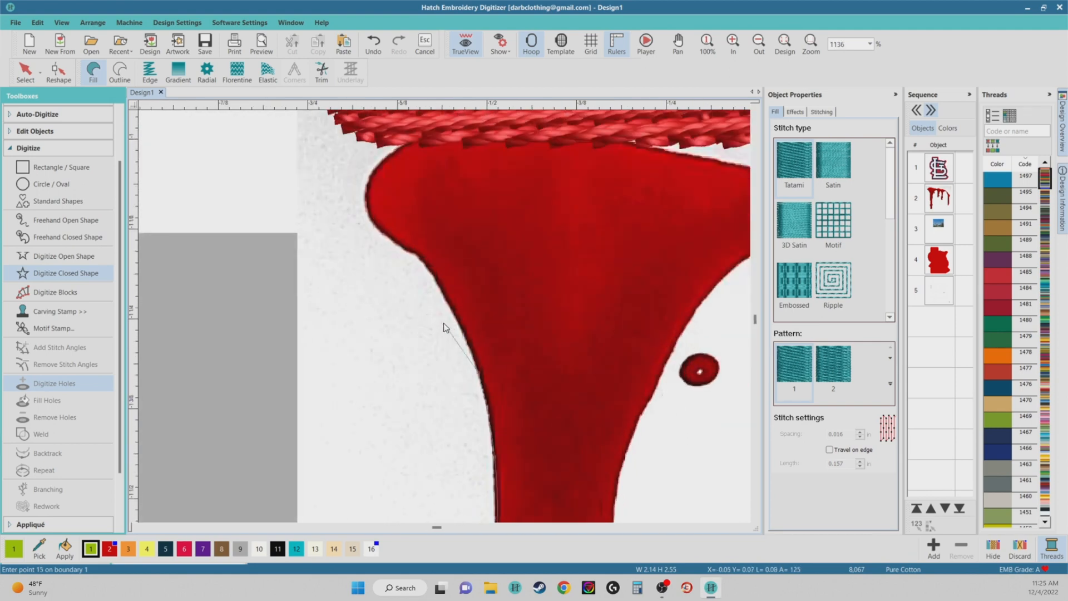
pyautogui.click(430, 279)
pyautogui.click(429, 268)
pyautogui.click(382, 166)
# Run the top of the drip outline along the bottom edge of the red border toward its right side
pyautogui.scroll(-2, 439, 183)
pyautogui.scroll(2, 482, 226)
pyautogui.scroll(-3, 523, 289)
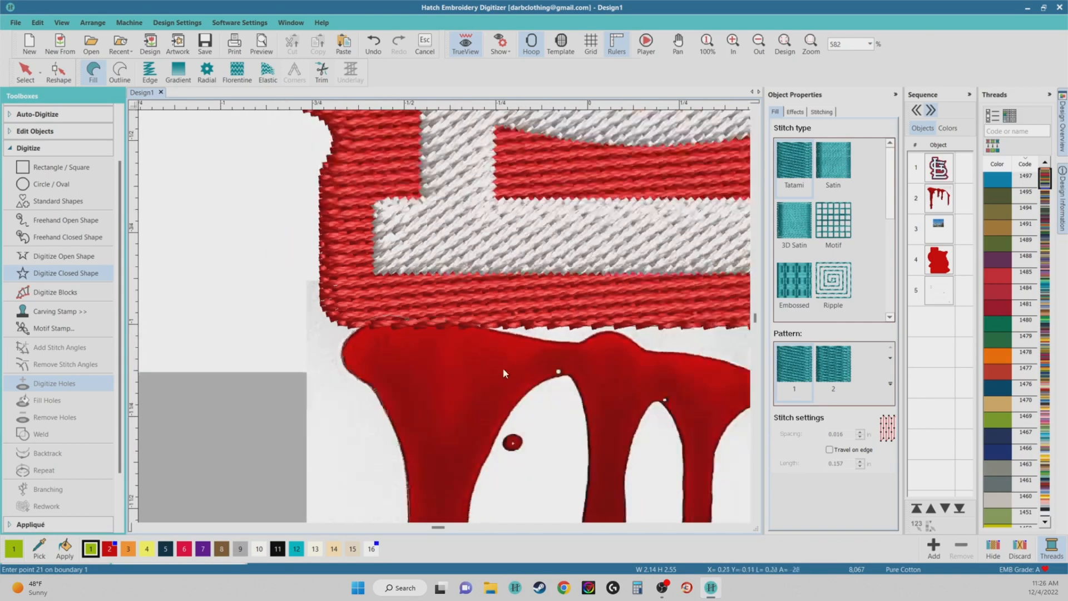
pyautogui.scroll(2, 452, 301)
pyautogui.scroll(1, 490, 306)
pyautogui.scroll(-2, 533, 303)
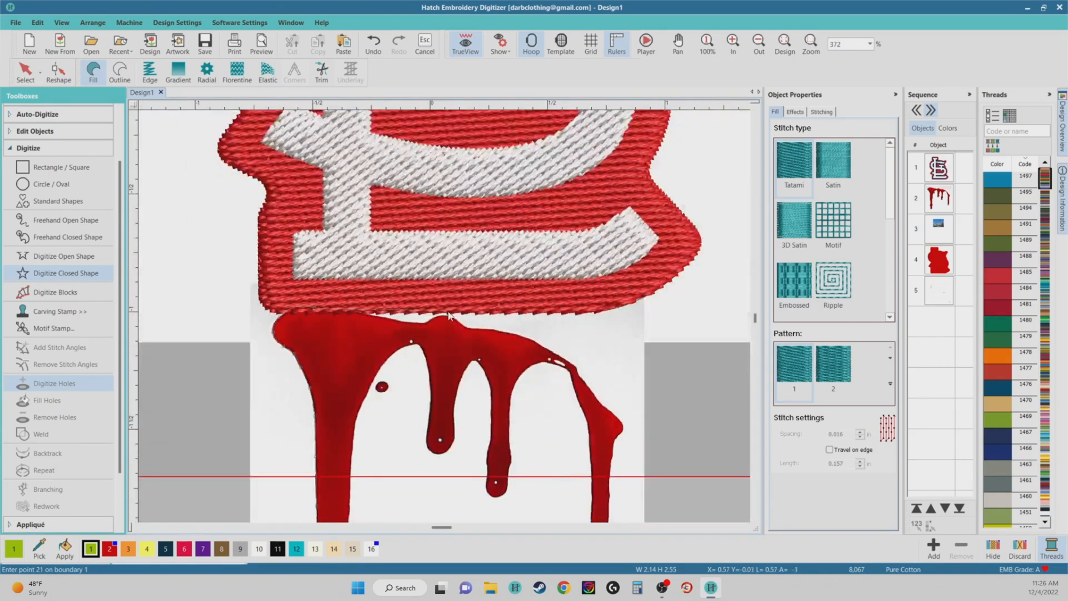
pyautogui.scroll(2, 475, 317)
pyautogui.click(497, 317)
pyautogui.click(554, 319)
pyautogui.click(623, 321)
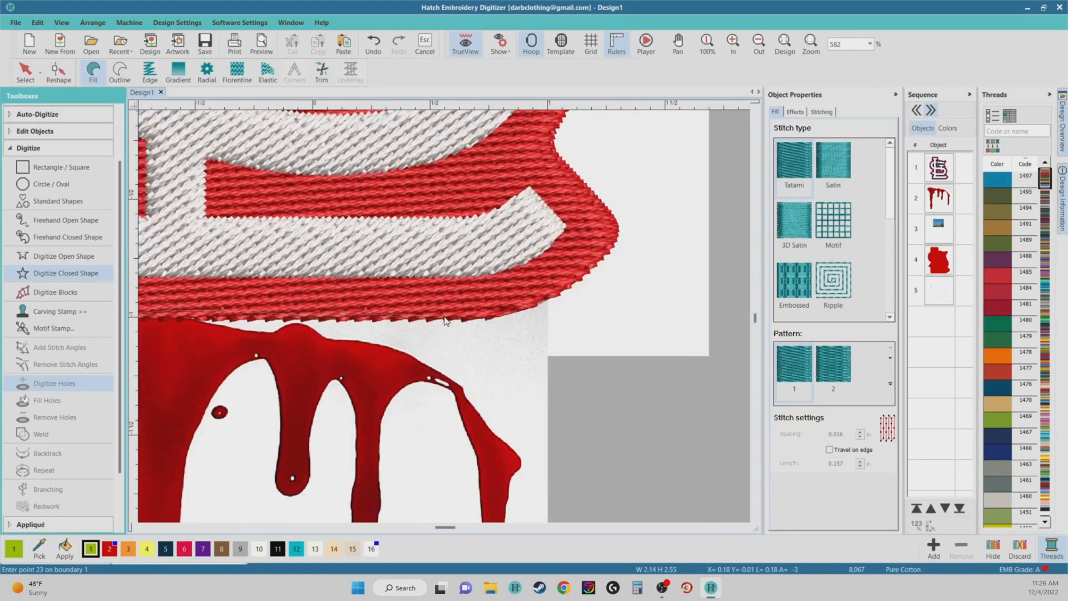
# Curve the outline down from the red border to pass outside the rightmost drip's bulge
pyautogui.click(492, 330)
pyautogui.click(519, 356)
pyautogui.click(544, 402)
pyautogui.click(552, 445)
pyautogui.scroll(-1, 554, 456)
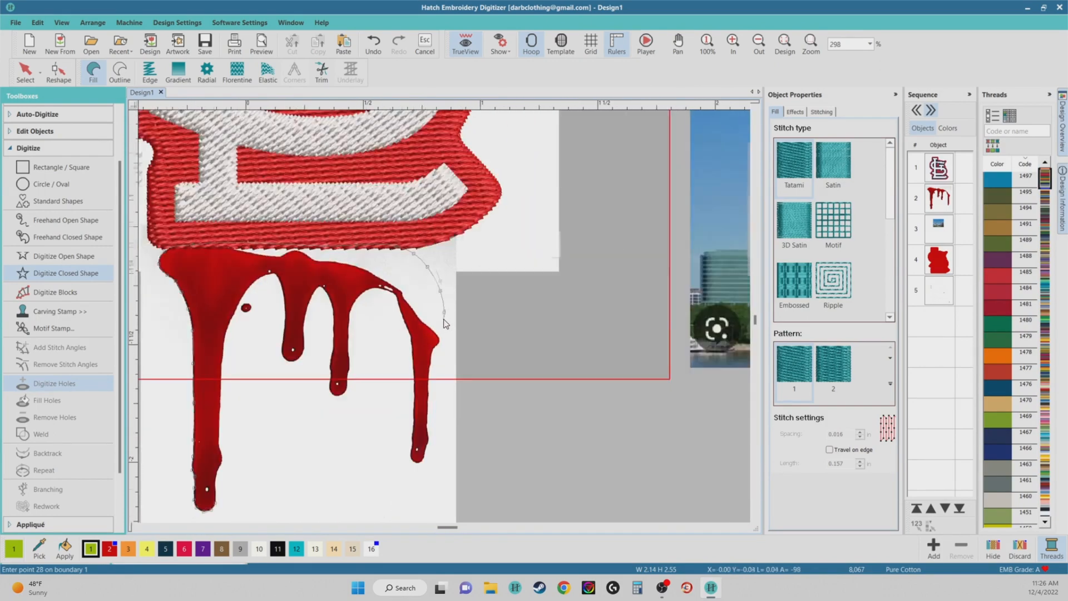
pyautogui.click(444, 338)
pyautogui.click(431, 370)
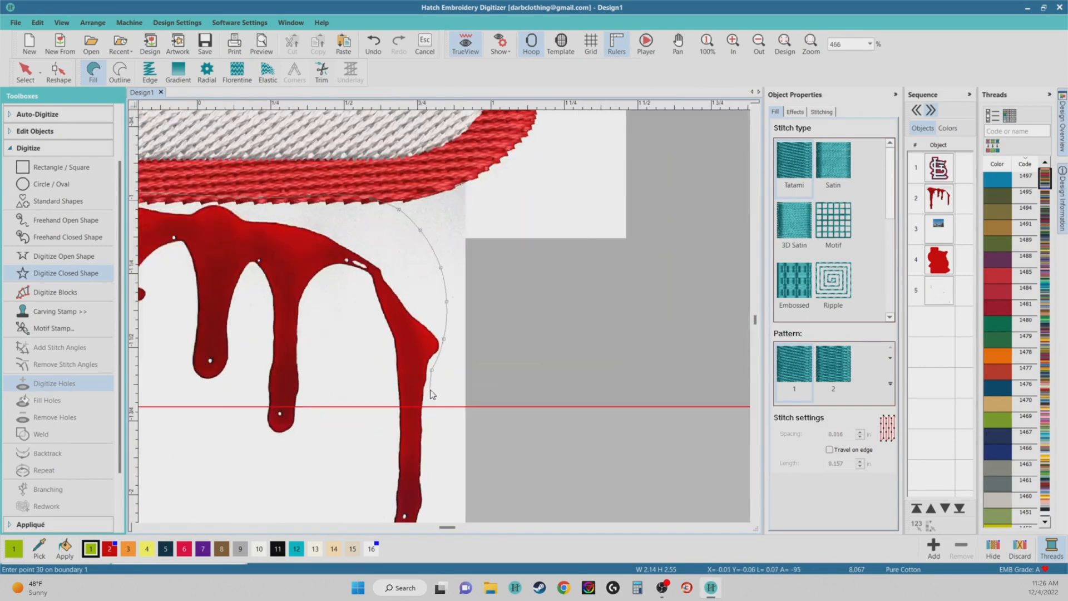
# Trace the outer edge of the rightmost drip down from its bulge and around the rounded tip
pyautogui.click(424, 446)
pyautogui.scroll(2, 424, 446)
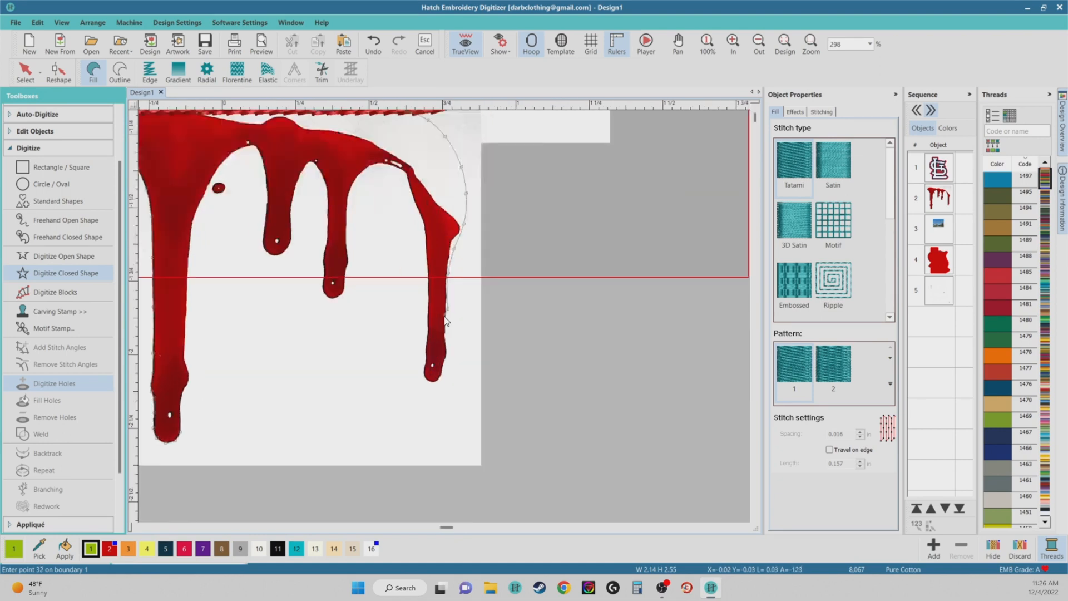
pyautogui.click(449, 393)
pyautogui.click(441, 418)
pyautogui.click(431, 442)
pyautogui.click(419, 444)
# Trace the rightmost drip's left edge from the tip back up toward the top of the blood shape
pyautogui.click(409, 412)
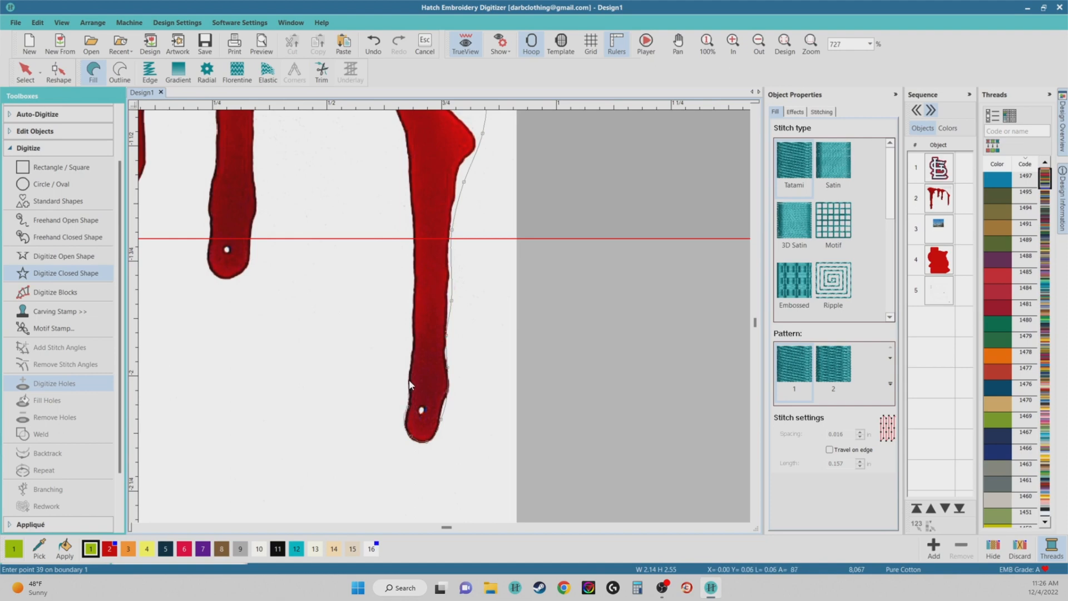
pyautogui.click(413, 261)
pyautogui.click(410, 198)
pyautogui.scroll(-3, 404, 185)
pyautogui.scroll(2, 444, 317)
pyautogui.click(460, 297)
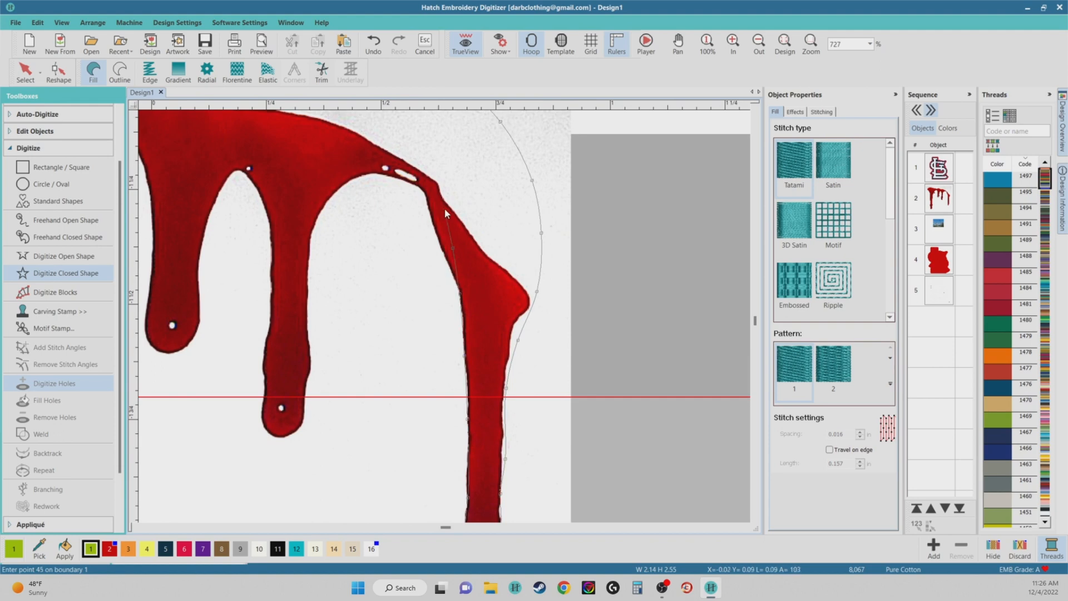
# Curve the outline over the arch beside the rightmost drip and down the upper right edge of the third drip
pyautogui.click(415, 178)
pyautogui.click(385, 168)
pyautogui.click(327, 201)
pyautogui.scroll(-1, 314, 217)
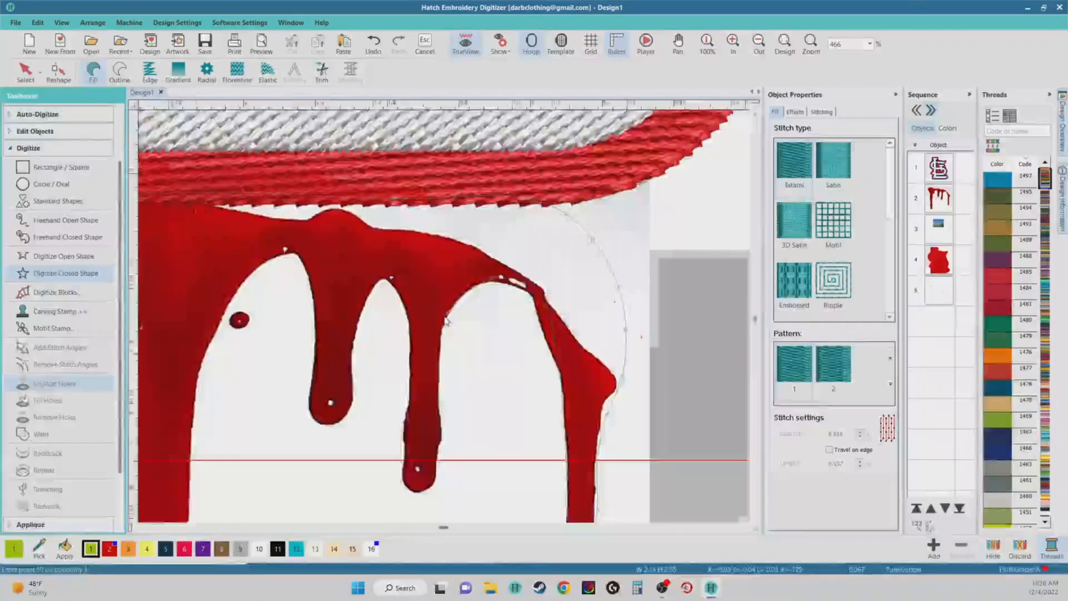
pyautogui.scroll(3, 444, 316)
pyautogui.click(439, 397)
pyautogui.scroll(-2, 442, 383)
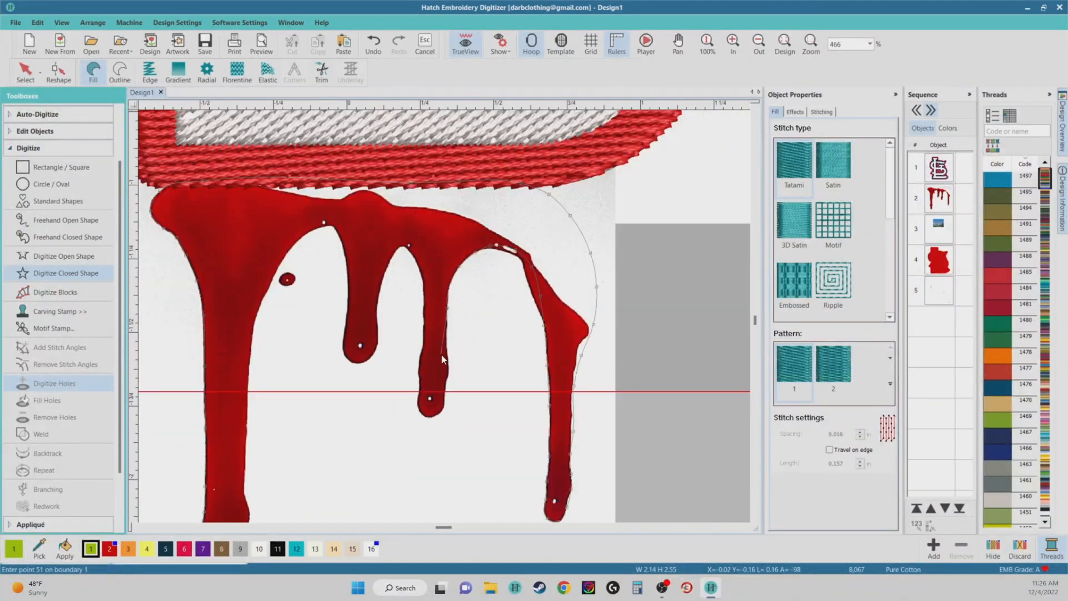
# Trace the third drip's lower right edge and go around its rounded tip
pyautogui.scroll(2, 445, 334)
pyautogui.click(457, 320)
pyautogui.click(457, 342)
pyautogui.click(452, 384)
pyautogui.click(450, 412)
pyautogui.click(437, 433)
pyautogui.click(421, 438)
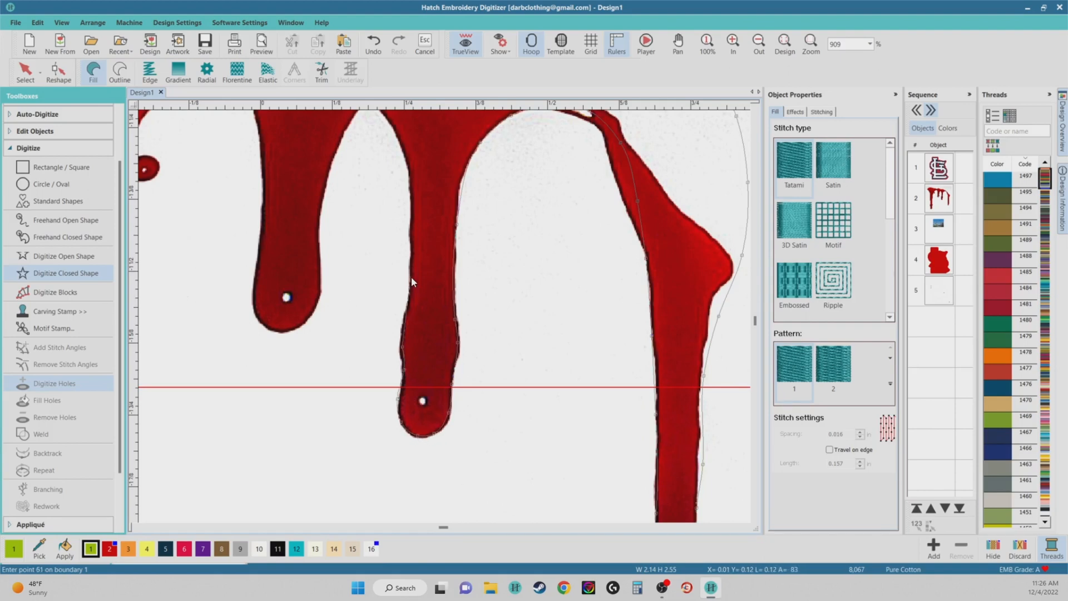
# Trace up the third drip's left edge and over the narrow arch between the two short middle drips
pyautogui.rightClick(424, 286)
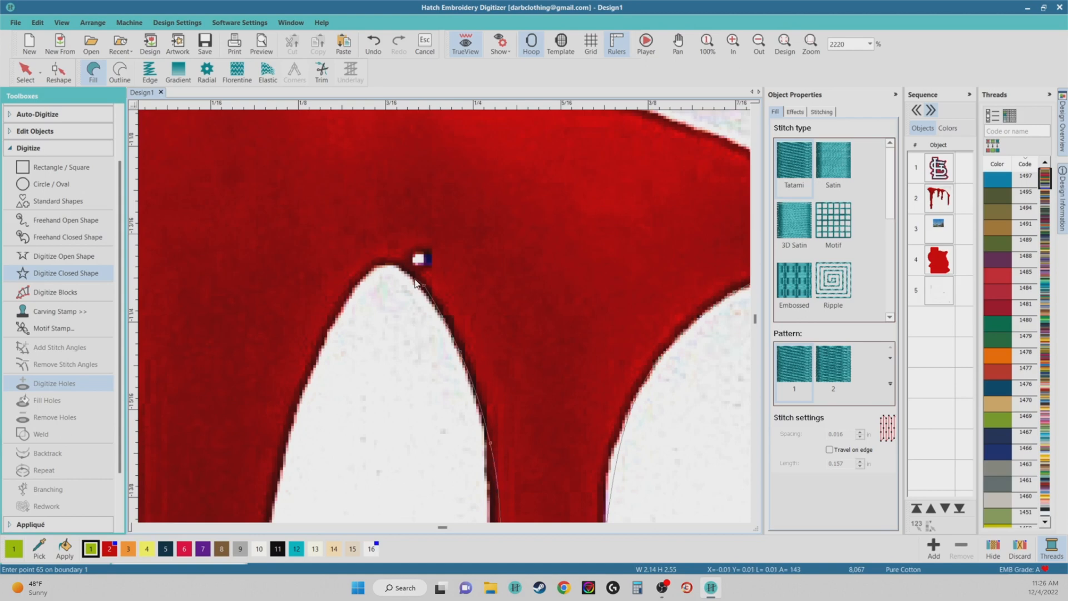
pyautogui.rightClick(411, 277)
pyautogui.rightClick(391, 262)
pyautogui.rightClick(372, 269)
pyautogui.rightClick(349, 299)
pyautogui.scroll(1, 329, 340)
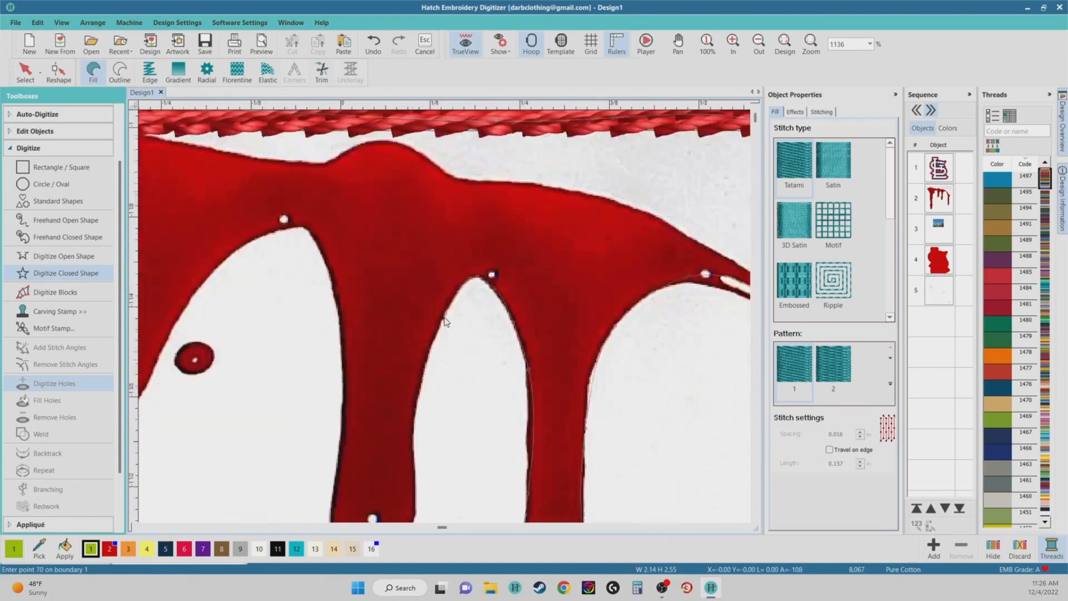
# Outline the second drip and the wide arch beside it, reaching the long left drip's inner edge
pyautogui.rightClick(424, 334)
pyautogui.scroll(-5, 445, 324)
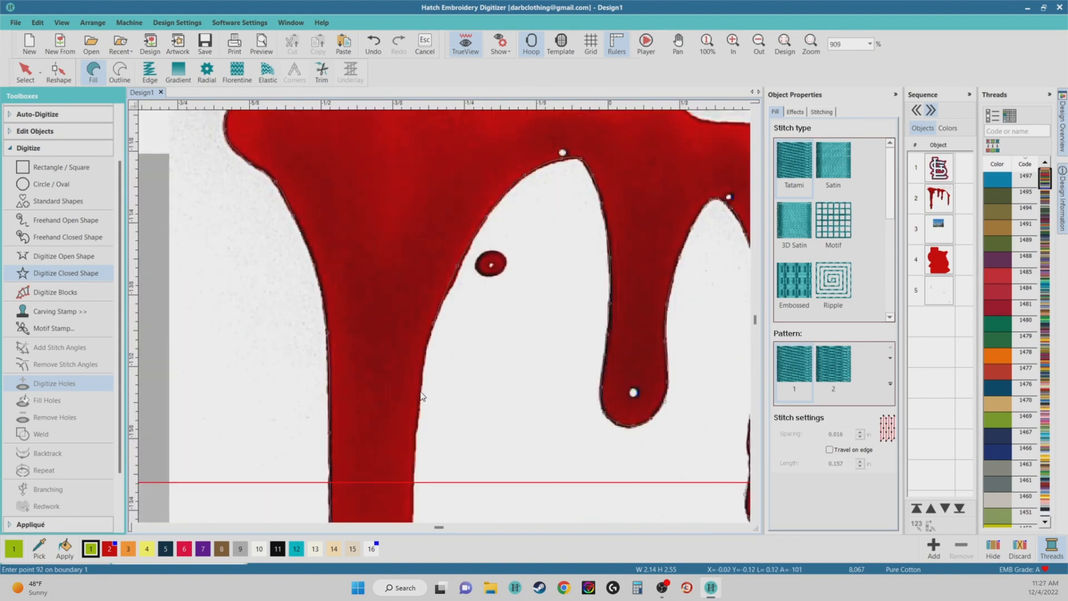
pyautogui.rightClick(421, 392)
pyautogui.scroll(-4, 422, 445)
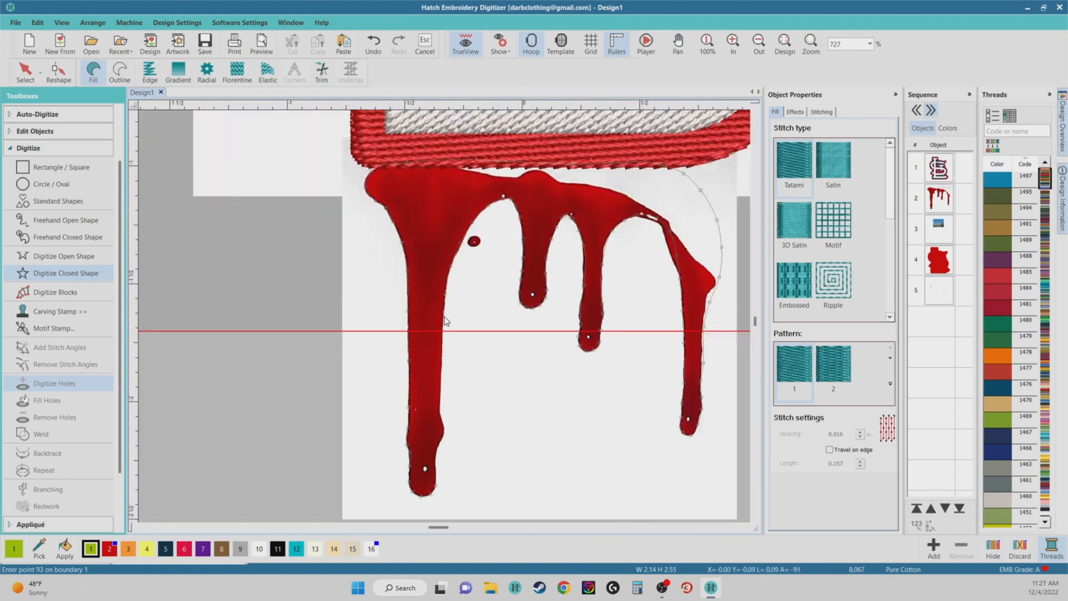
# Trace down the long left drip's right edge to its lower bulge
pyautogui.scroll(3, 445, 317)
pyautogui.rightClick(440, 380)
pyautogui.scroll(-4, 440, 356)
pyautogui.scroll(5, 448, 323)
pyautogui.rightClick(443, 321)
pyautogui.rightClick(438, 375)
pyautogui.rightClick(442, 411)
pyautogui.scroll(-1, 454, 445)
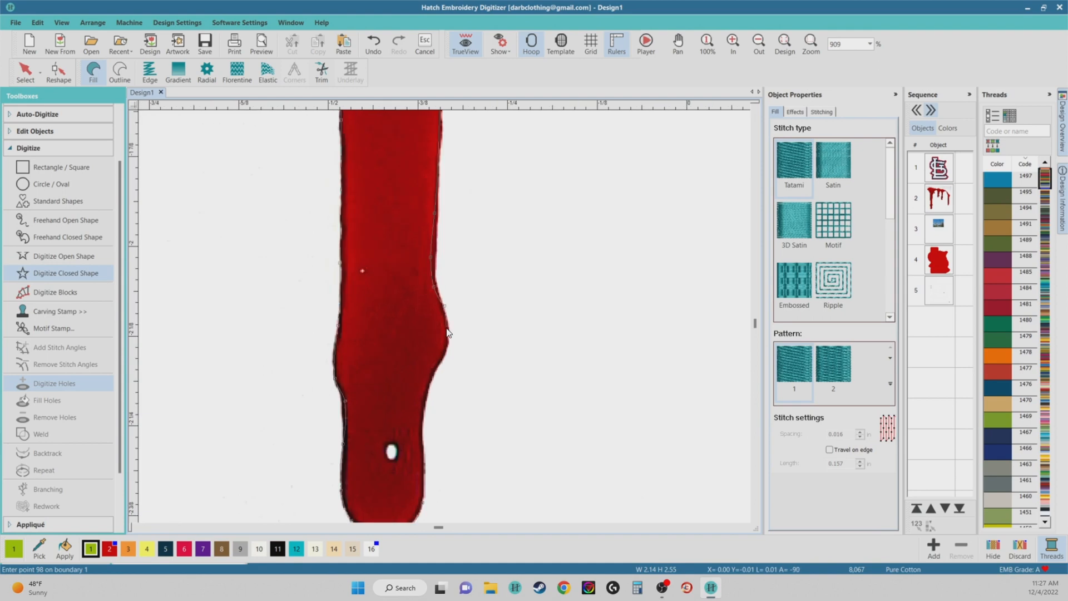
# Trace past the long left drip's lower bulge to its tip and close the outline as a filled shape
pyautogui.click(446, 340)
pyautogui.click(440, 364)
pyautogui.click(426, 398)
pyautogui.click(426, 440)
pyautogui.scroll(1, 427, 453)
pyautogui.click(445, 320)
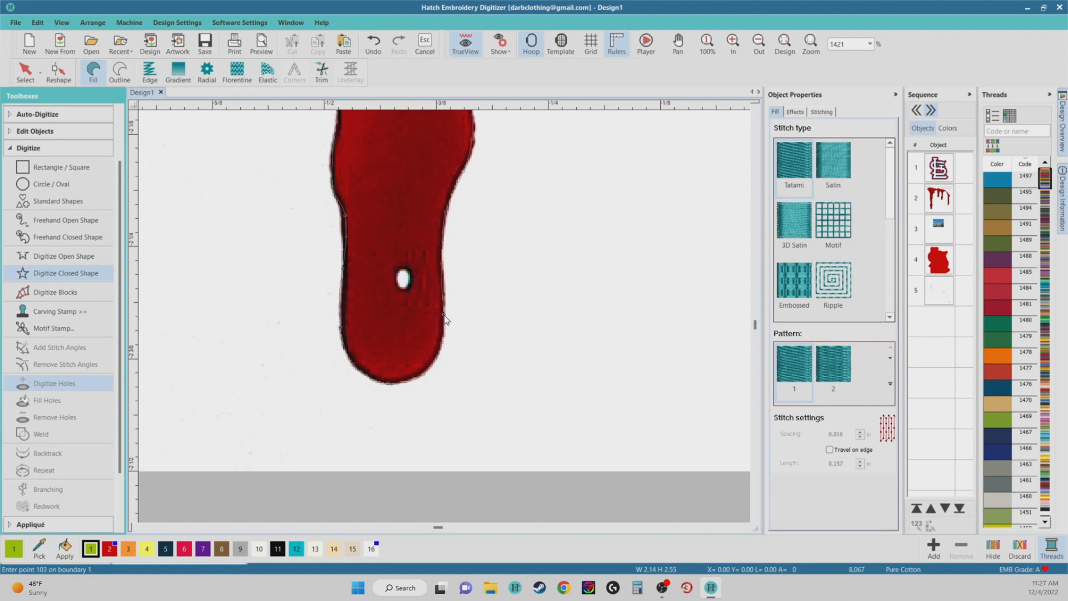
pyautogui.press('Return')
pyautogui.scroll(-8, 488, 267)
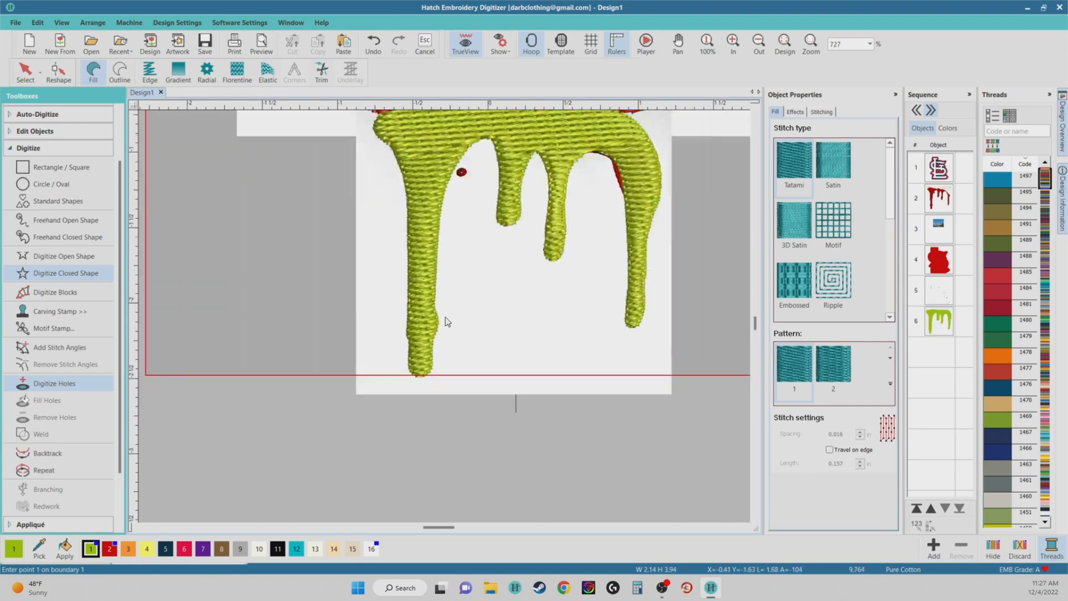
# Select the new drip shape and recolor it with red, palette color 2
pyautogui.click(27, 73)
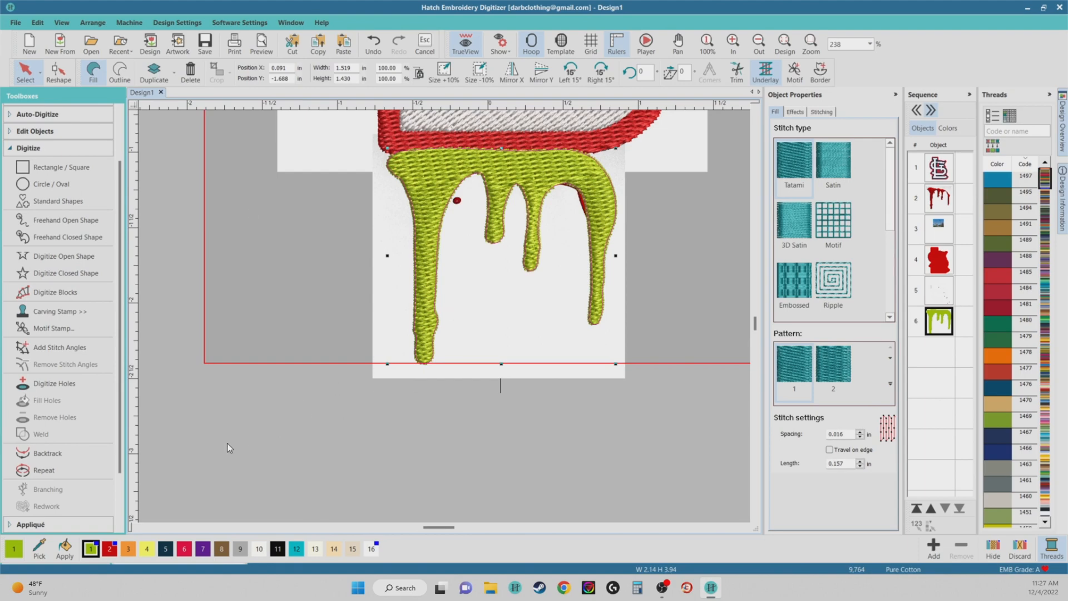
pyautogui.click(110, 549)
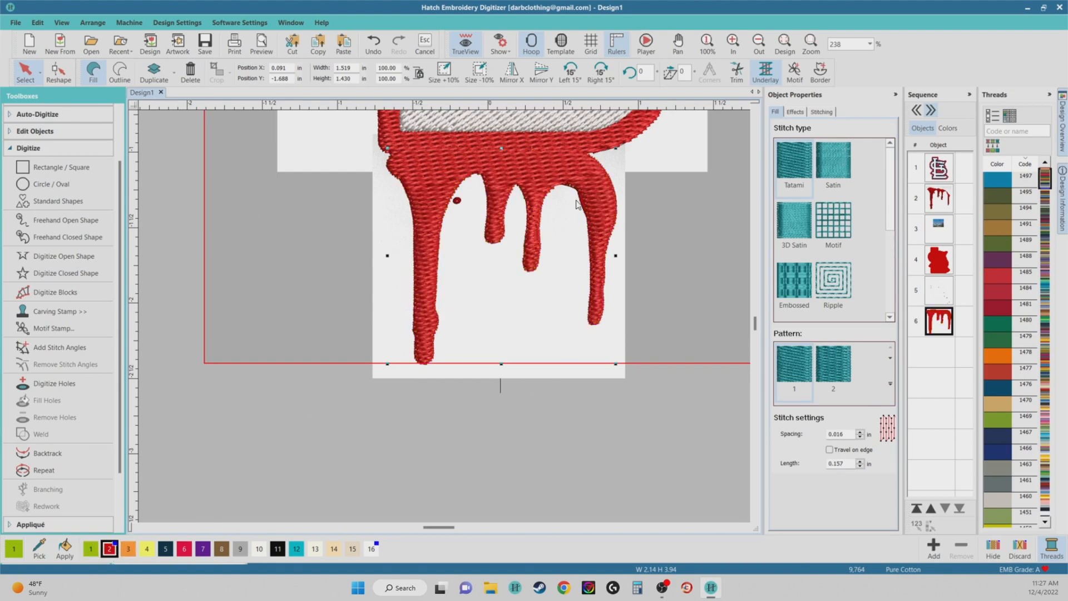
pyautogui.scroll(3, 550, 179)
pyautogui.scroll(-4, 444, 317)
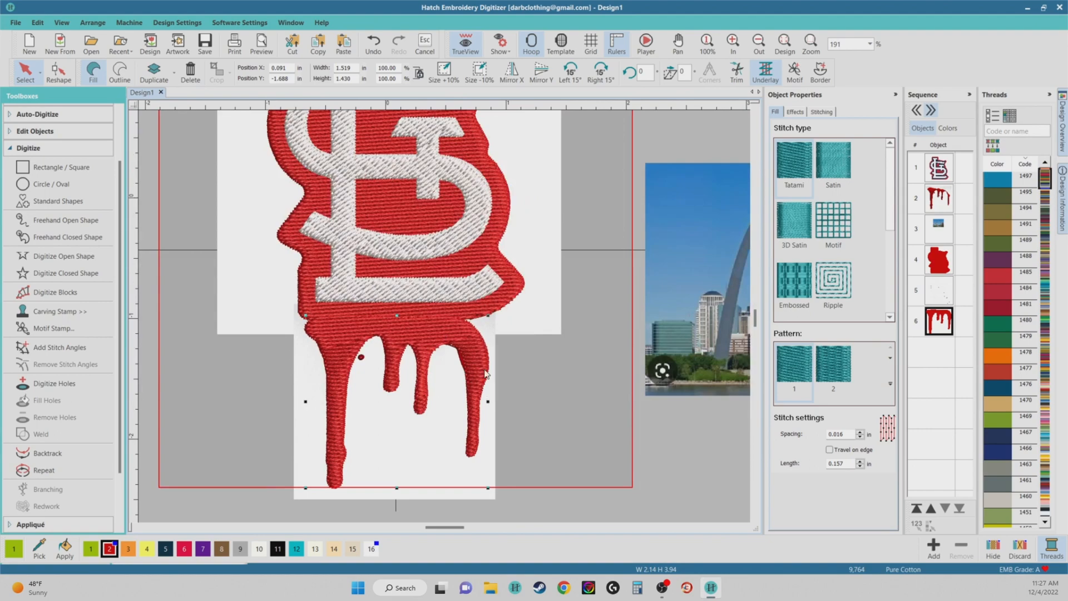
# Reshape the drip's upper right shoulder to meet the red border, deleting surplus outline points and raising the top edge to close the gap
pyautogui.scroll(2, 488, 391)
pyautogui.scroll(2, 416, 271)
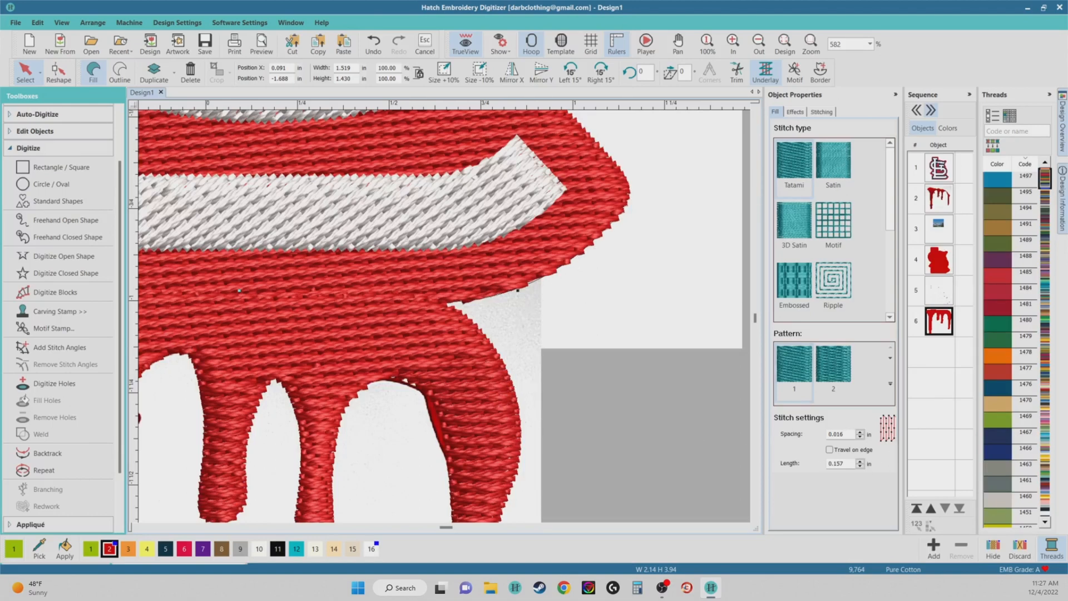
pyautogui.click(58, 71)
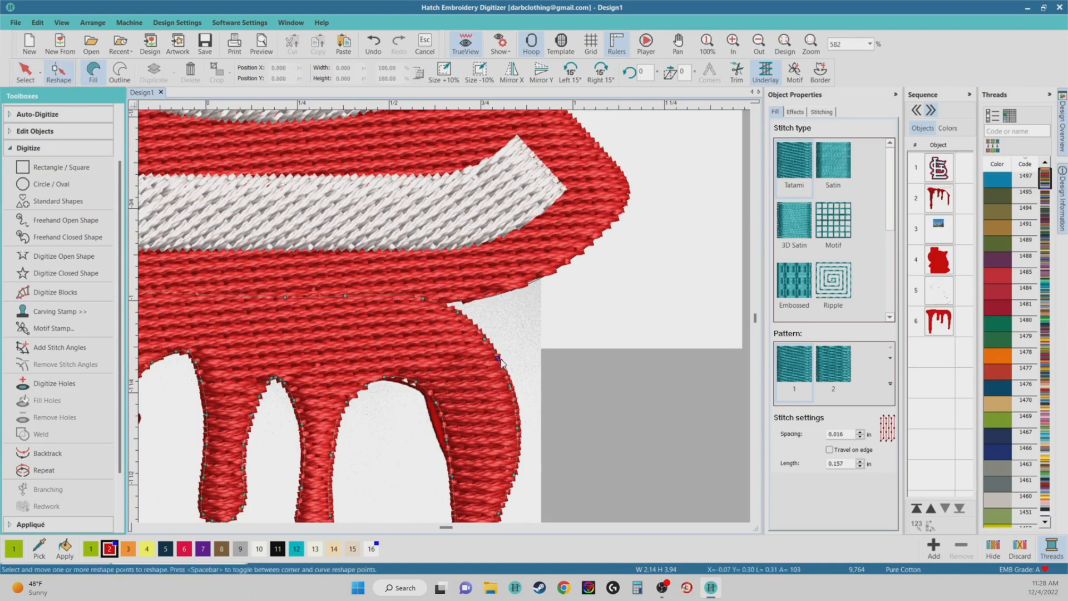
pyautogui.moveTo(498, 361); pyautogui.dragTo(548, 269)
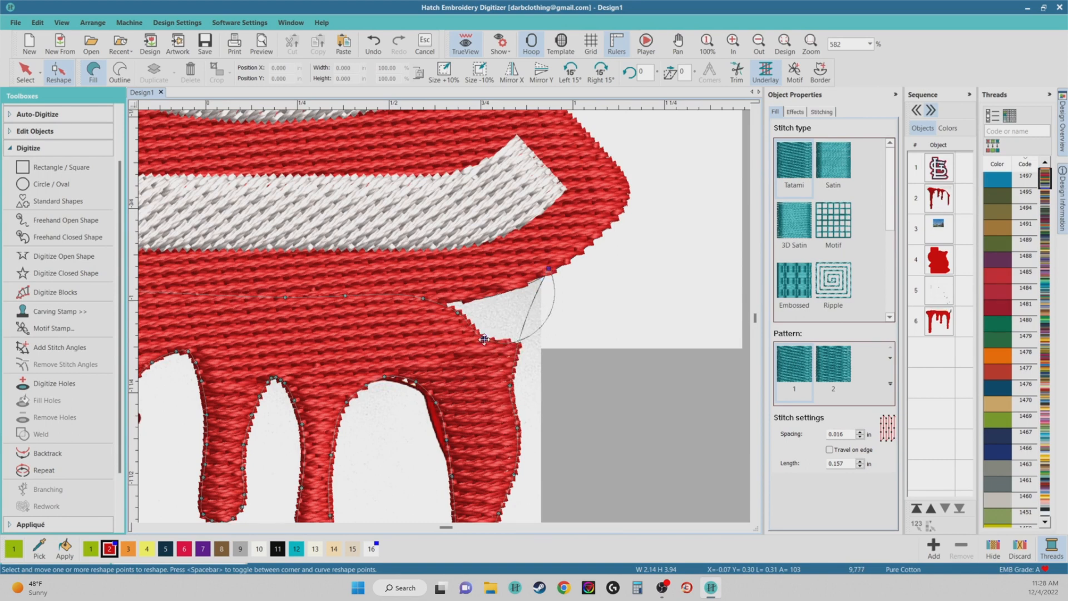
pyautogui.press('Delete')
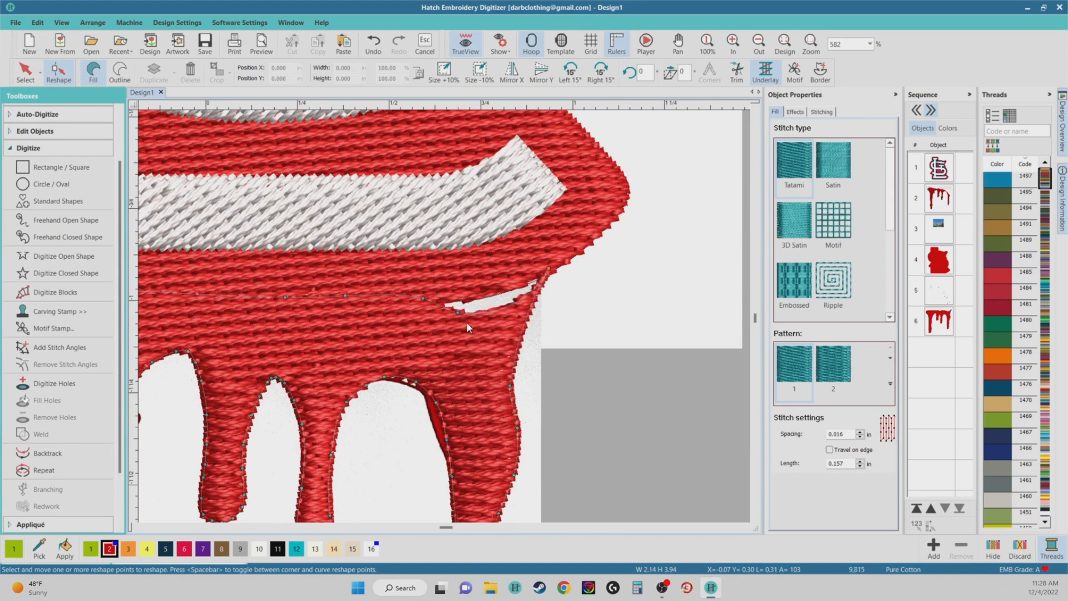
pyautogui.press('Delete')
pyautogui.moveTo(423, 298); pyautogui.dragTo(423, 288)
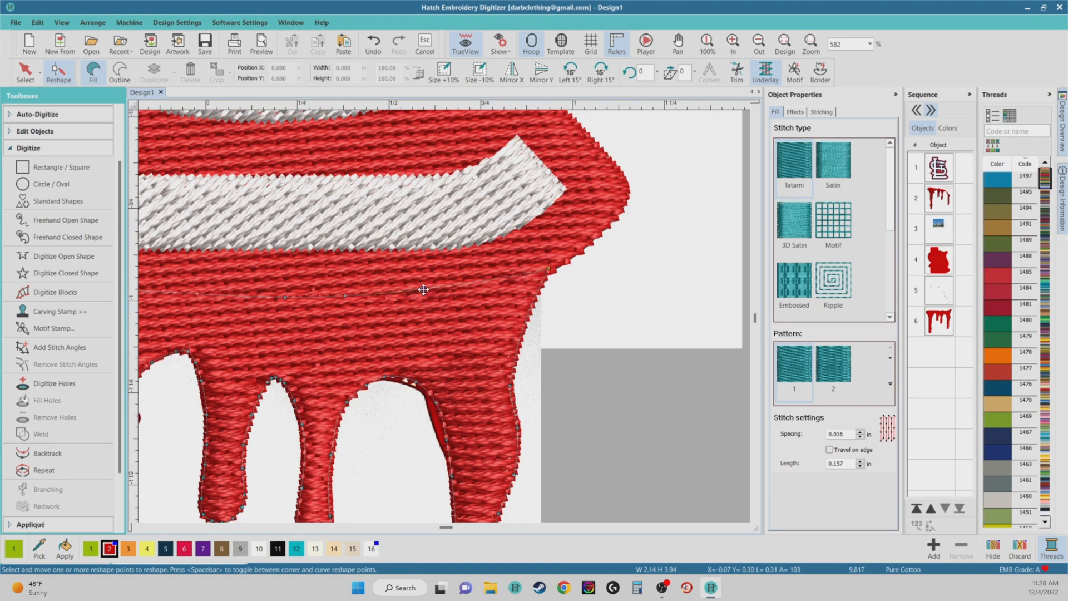
pyautogui.click(25, 75)
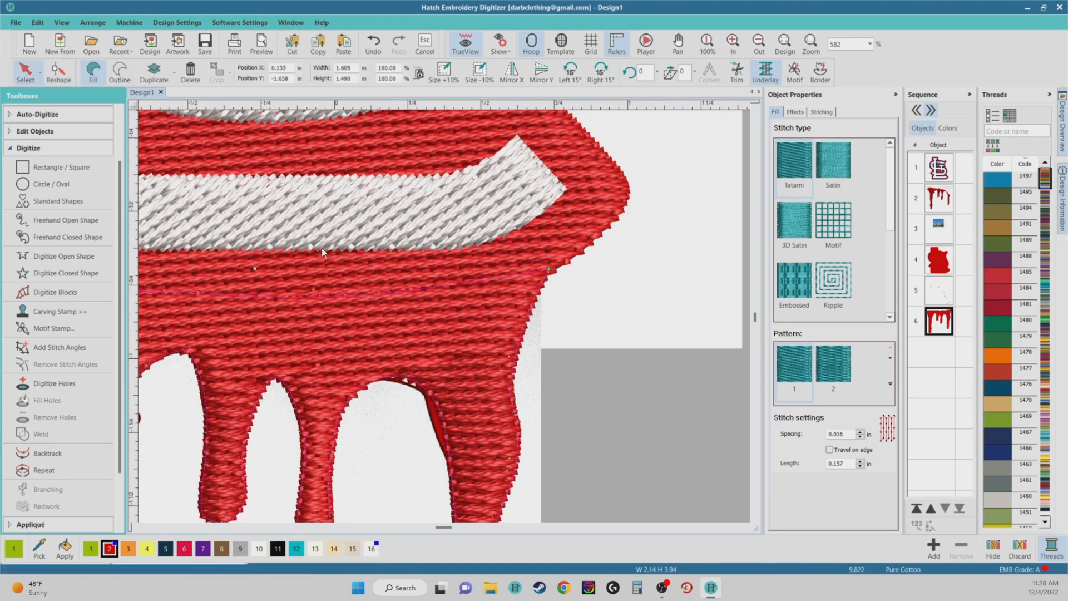
# Weld the drip shape and the red logo background into a single object
pyautogui.scroll(-5, 326, 248)
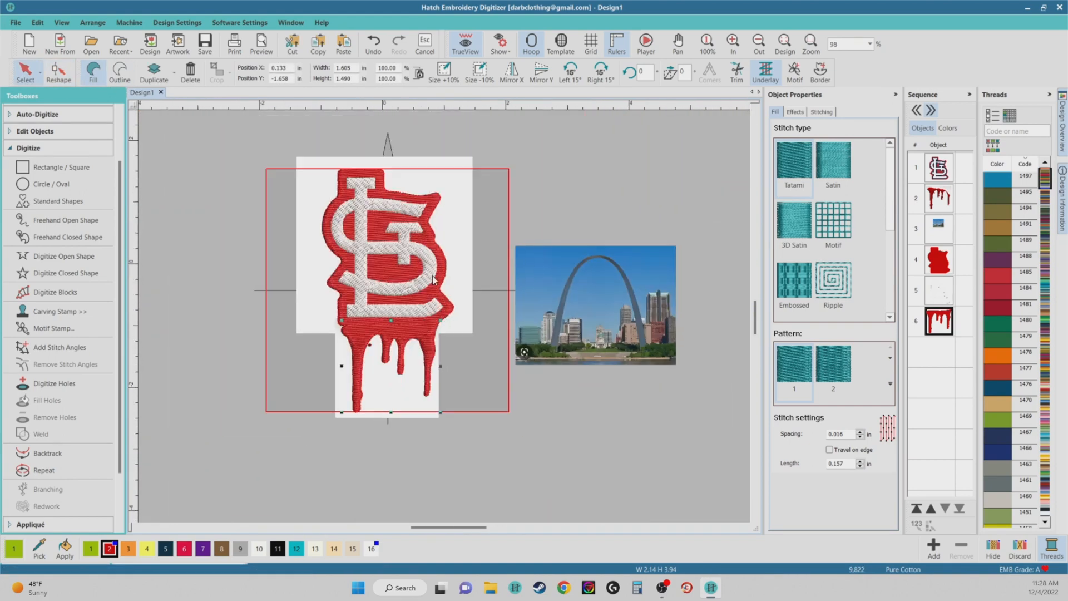
pyautogui.scroll(2, 424, 280)
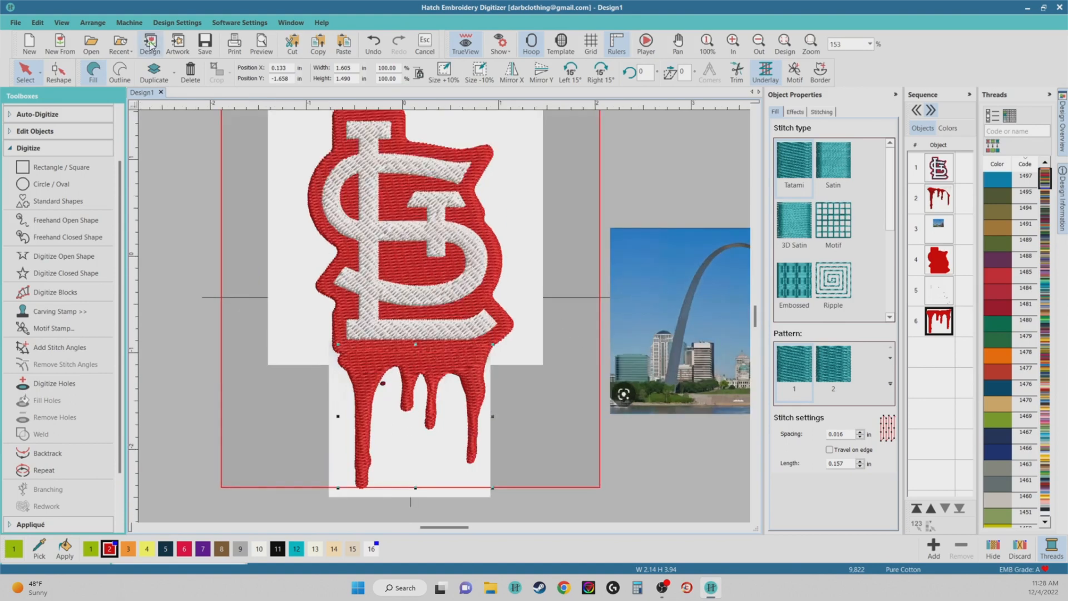
pyautogui.click(546, 343)
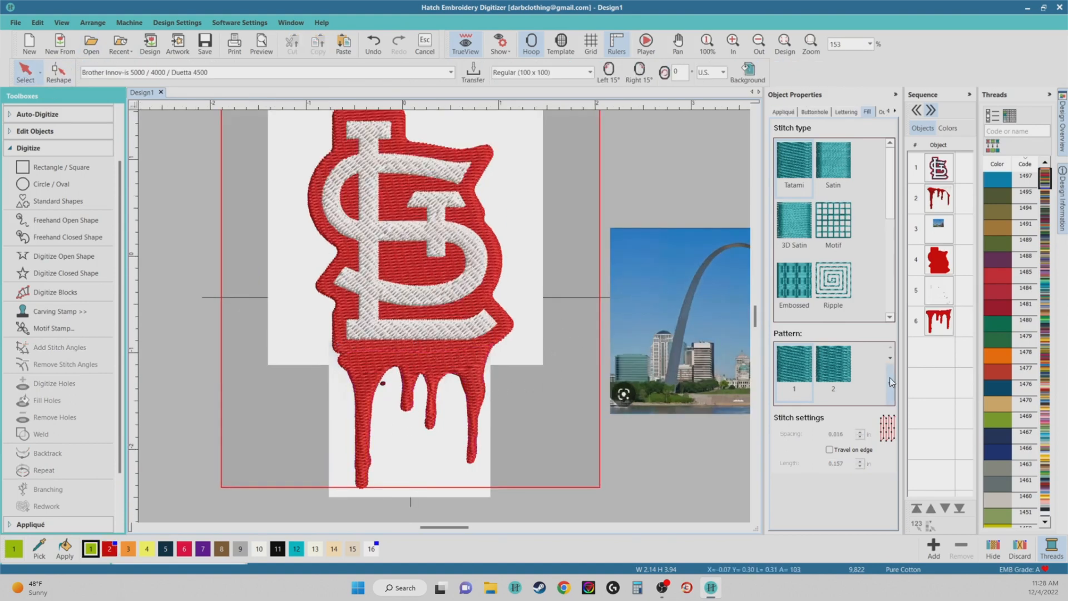
pyautogui.click(939, 320)
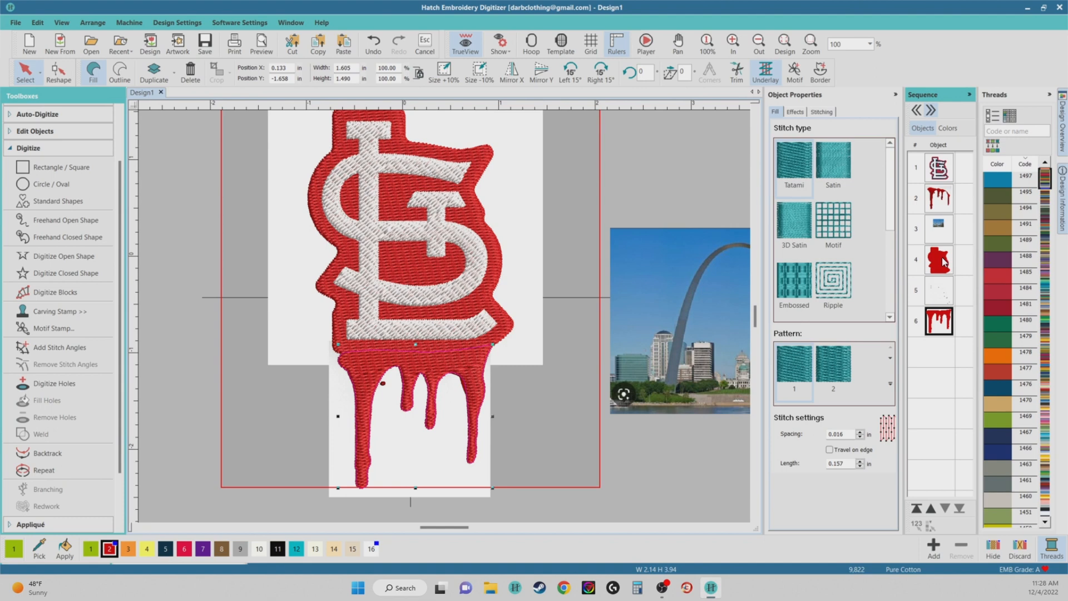
pyautogui.keyDown('ctrl'); pyautogui.click(935, 267); pyautogui.keyUp('ctrl')
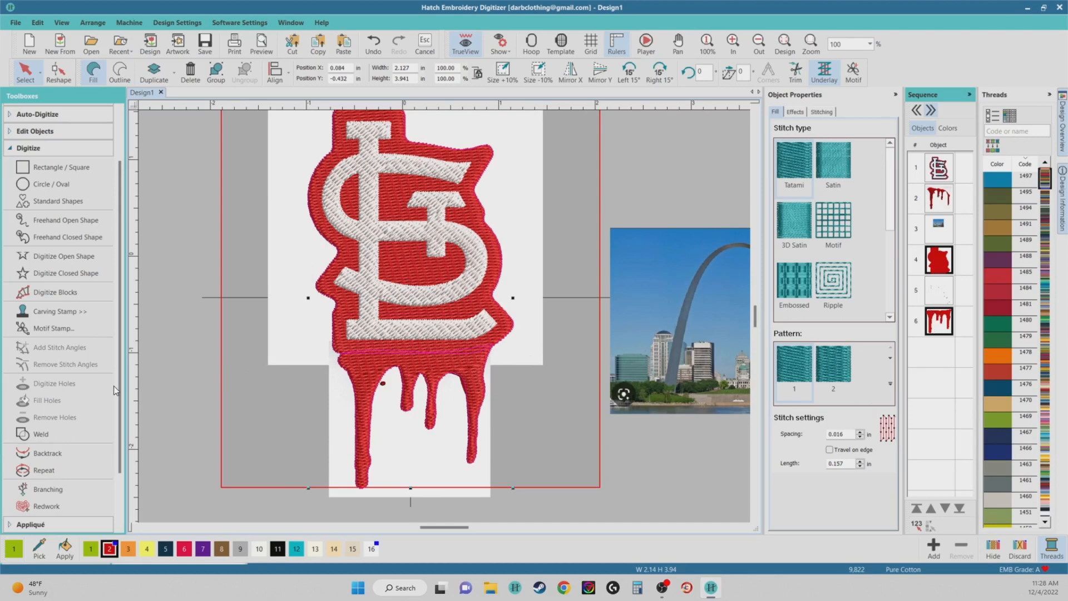
pyautogui.click(45, 438)
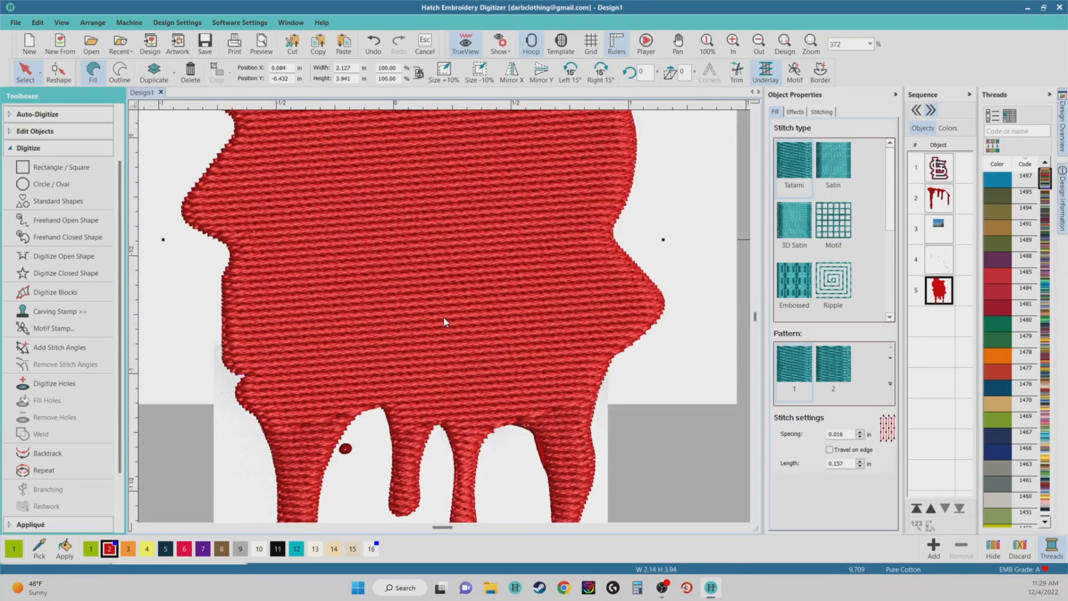
# Reshape the welded object by moving the stitch start/end marker beside the third drip down toward its tip
pyautogui.scroll(-2, 444, 322)
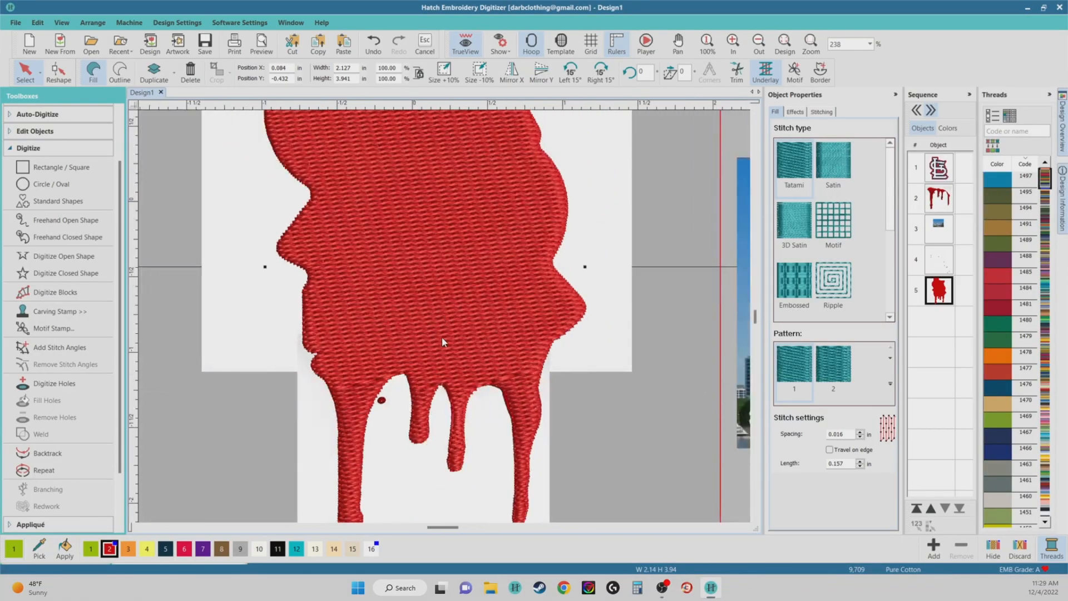
pyautogui.click(52, 71)
pyautogui.scroll(-2, 501, 334)
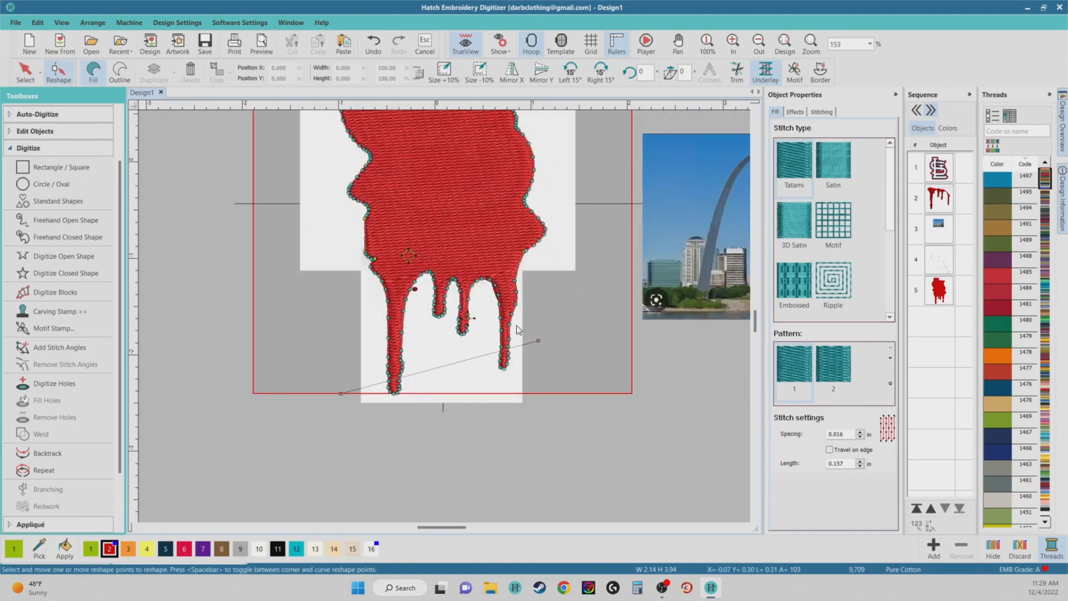
pyautogui.scroll(1, 439, 250)
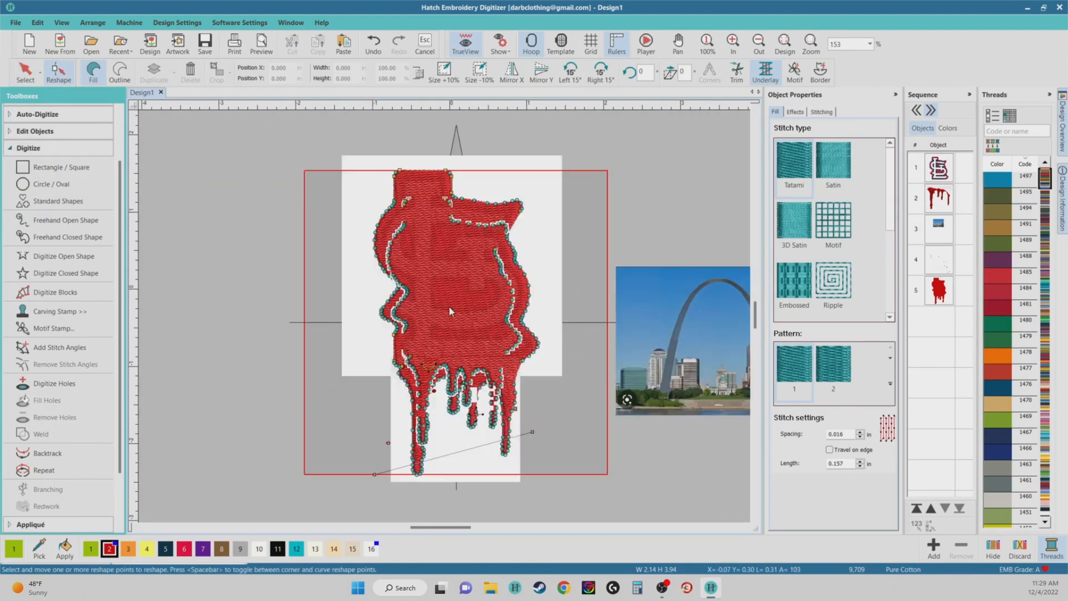
pyautogui.scroll(-2, 452, 279)
pyautogui.scroll(1, 440, 345)
pyautogui.scroll(2, 438, 372)
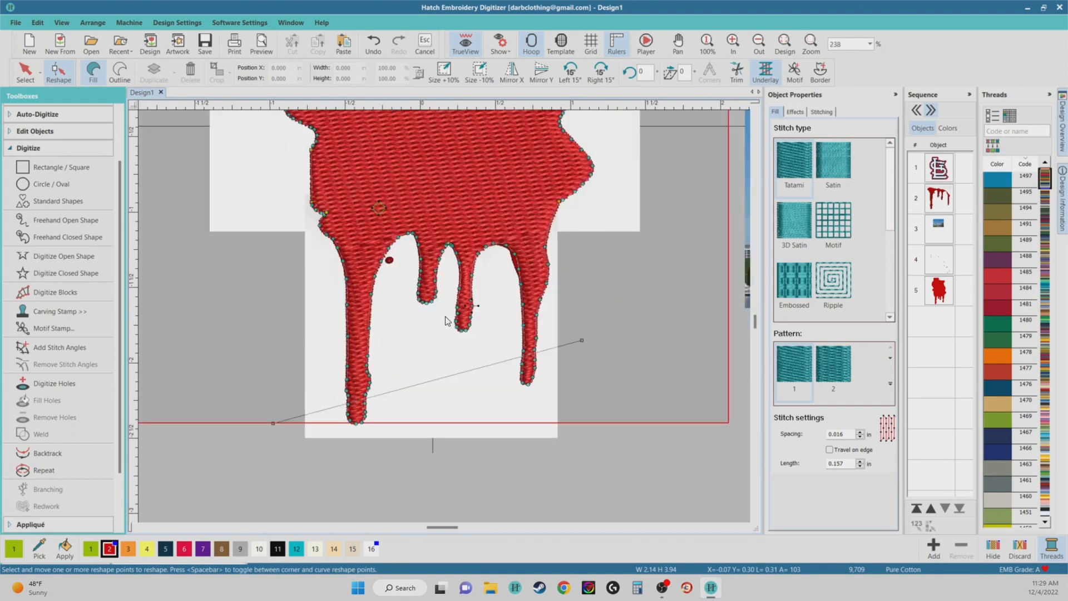
pyautogui.scroll(4, 448, 320)
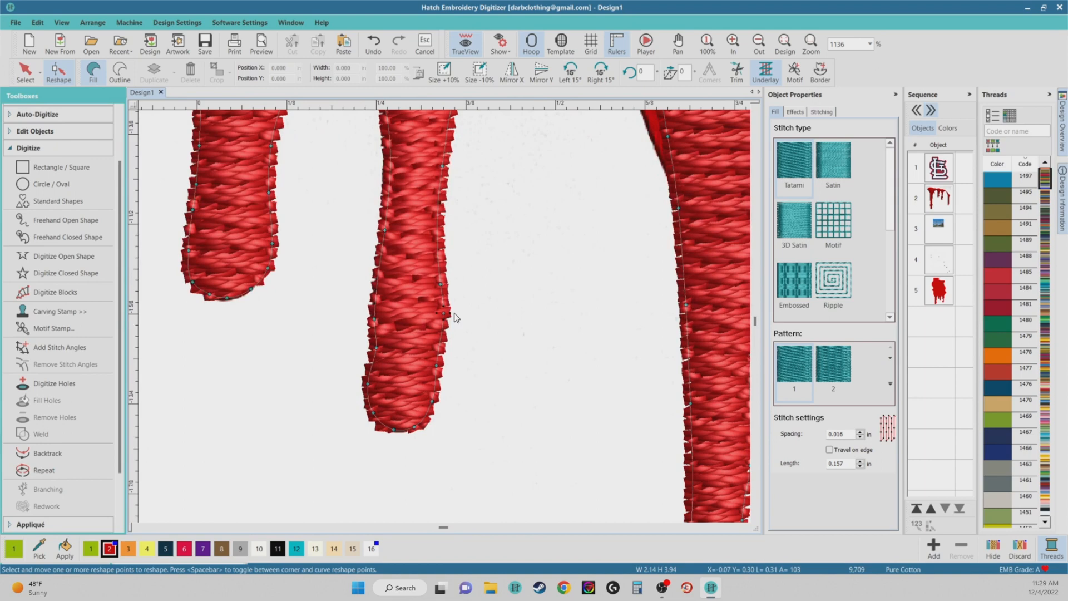
pyautogui.click(436, 384)
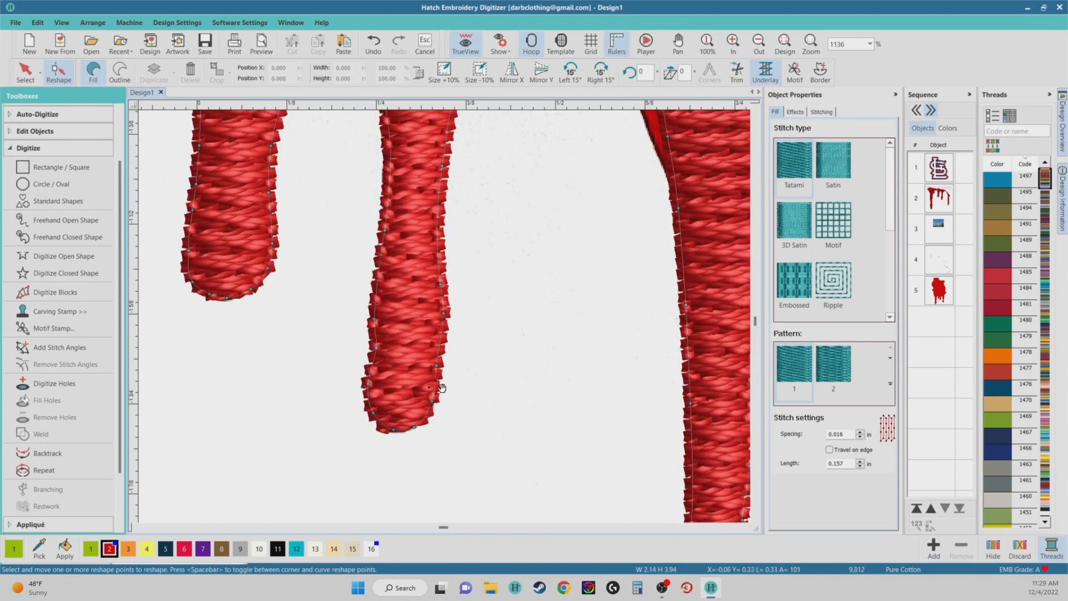
pyautogui.scroll(-3, 441, 388)
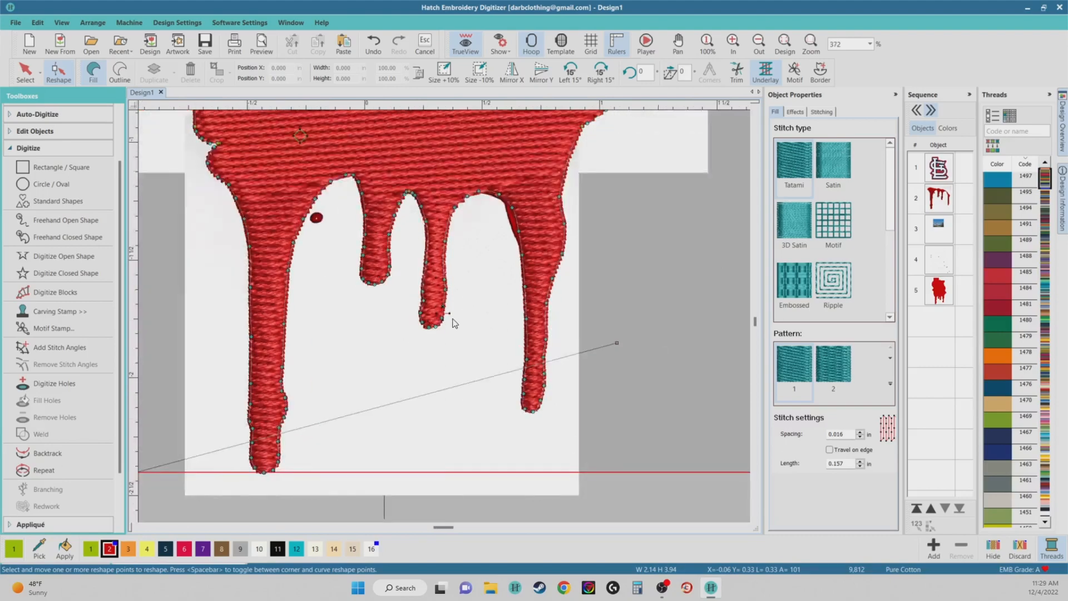
# Move the welded object's stitch start/end marker up to the upper left corner of the logo and leave reshaping
pyautogui.scroll(-2, 452, 324)
pyautogui.scroll(-1, 451, 322)
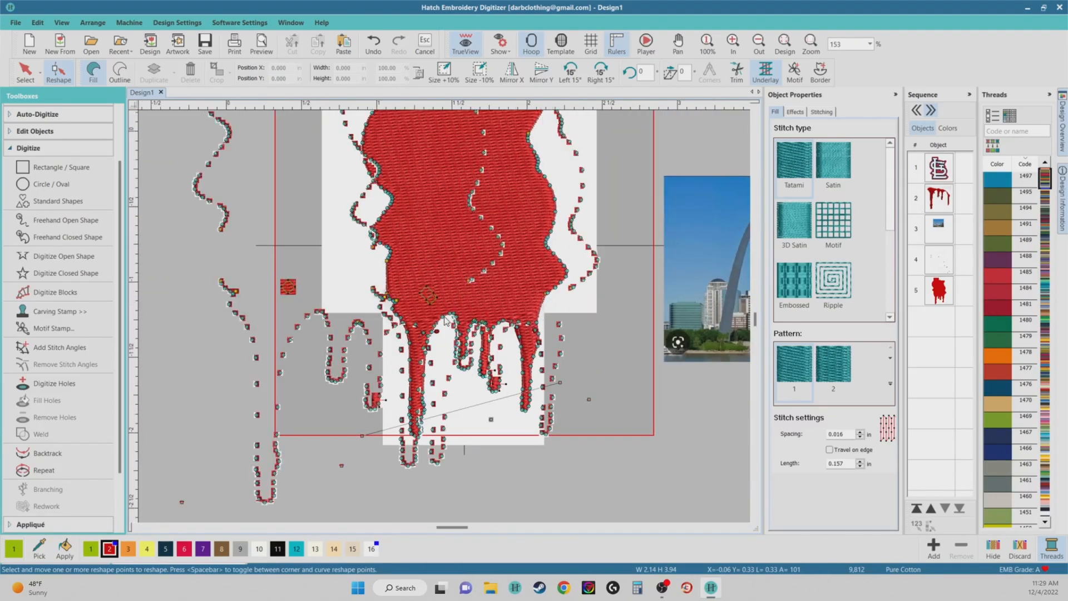
pyautogui.scroll(2, 445, 321)
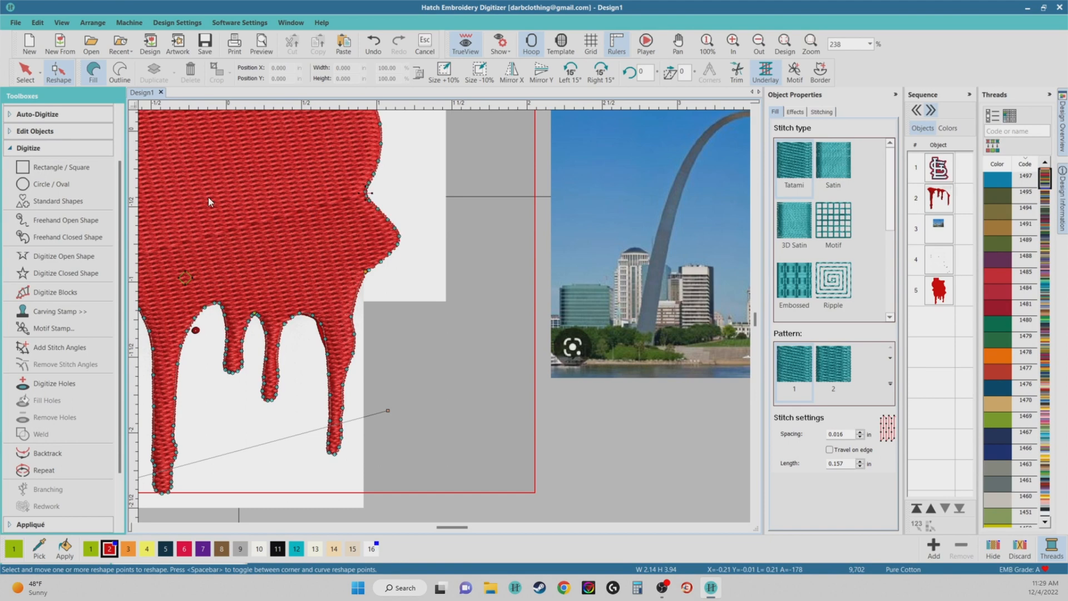
pyautogui.scroll(-2, 425, 318)
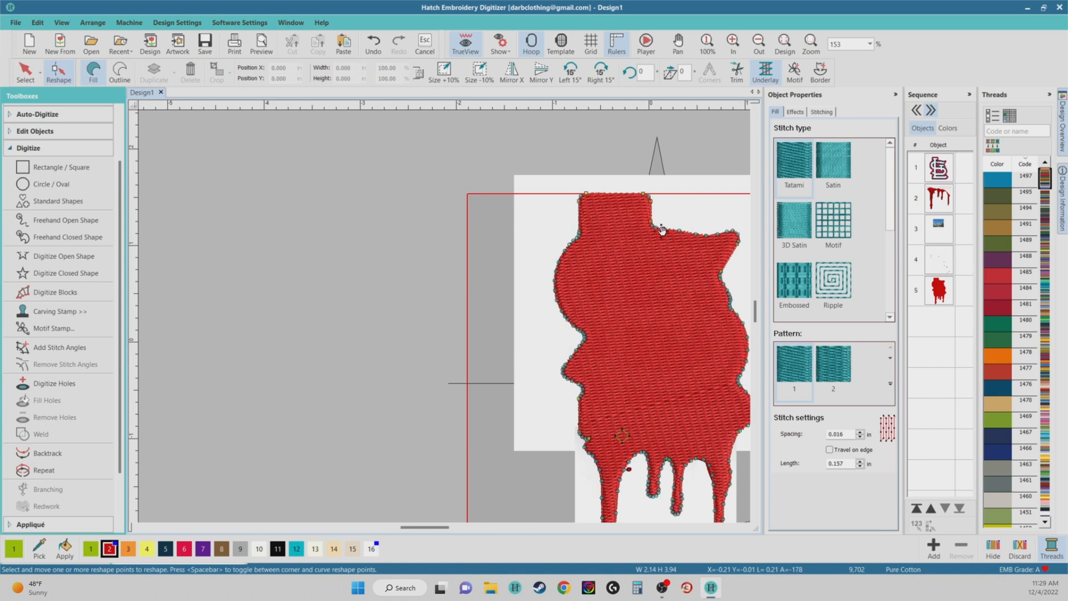
pyautogui.moveTo(582, 191); pyautogui.dragTo(585, 188)
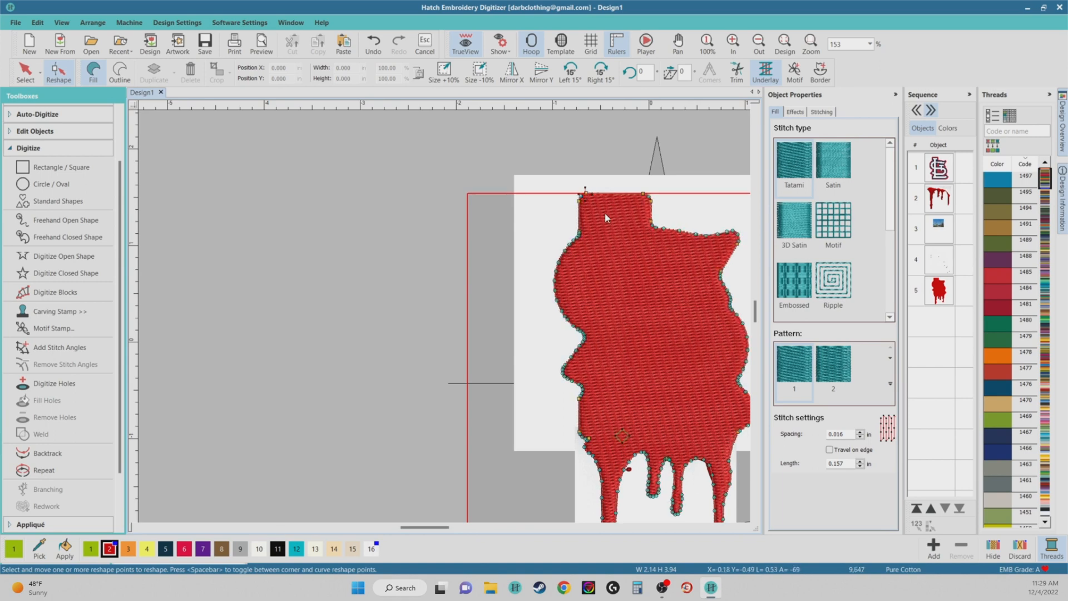
pyautogui.scroll(2, 443, 319)
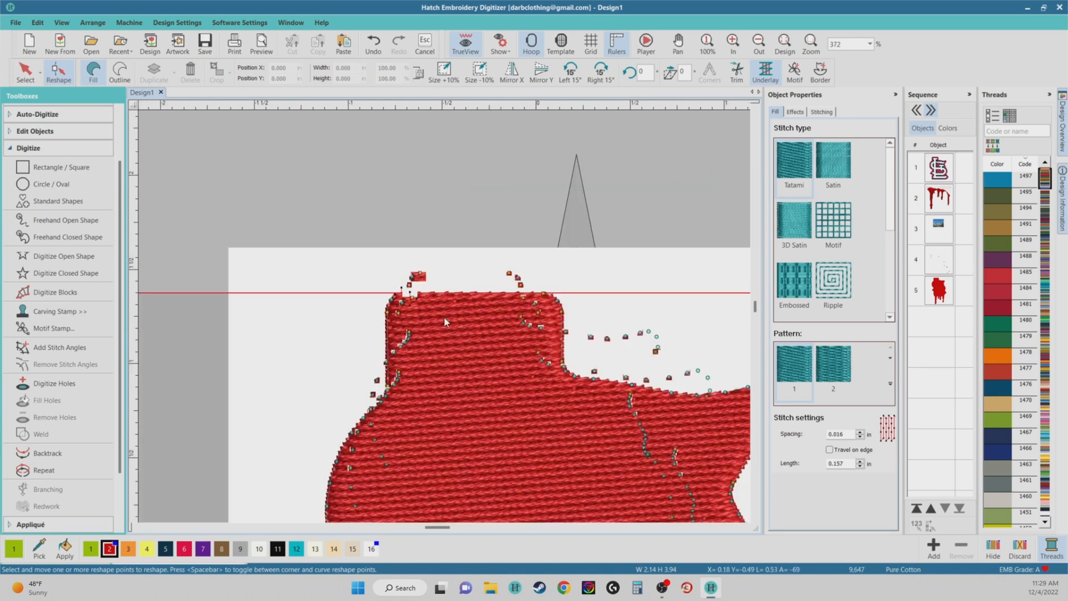
pyautogui.scroll(-3, 593, 379)
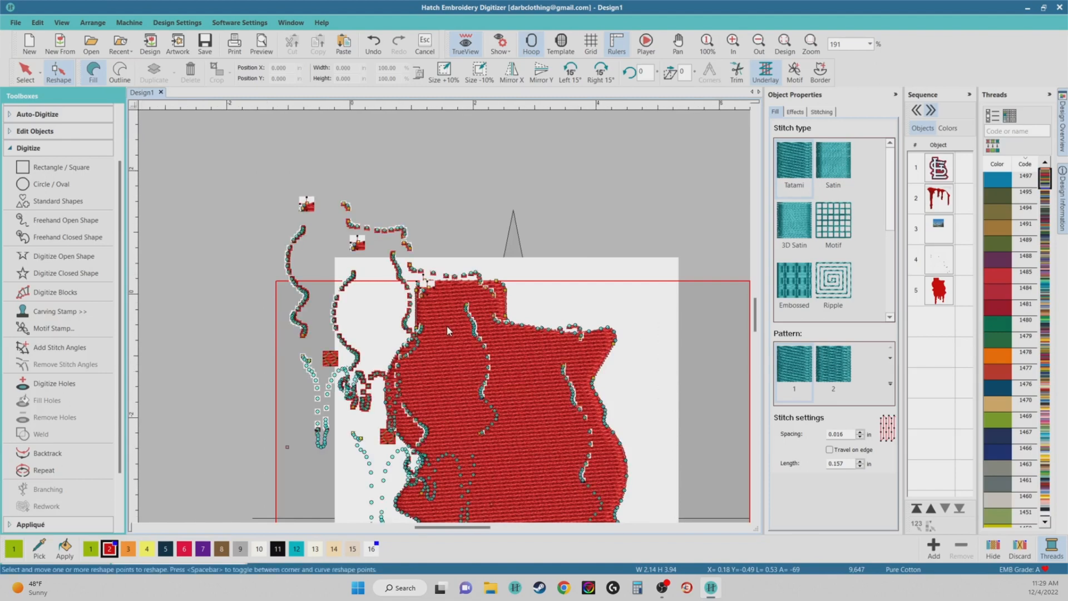
pyautogui.scroll(2, 443, 316)
pyautogui.scroll(2, 523, 249)
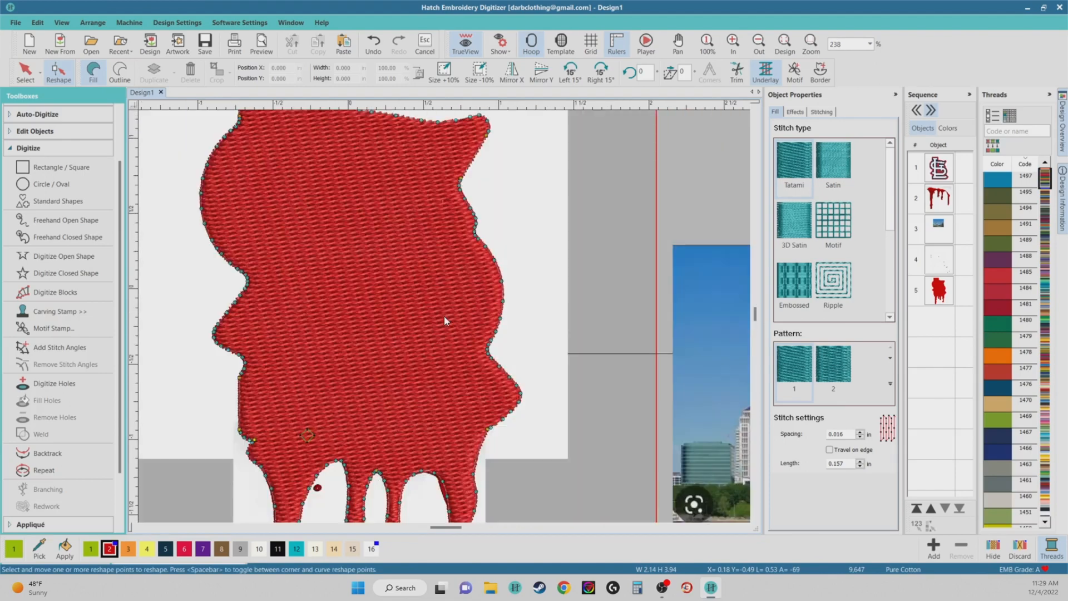
pyautogui.scroll(-2, 423, 240)
pyautogui.click(26, 71)
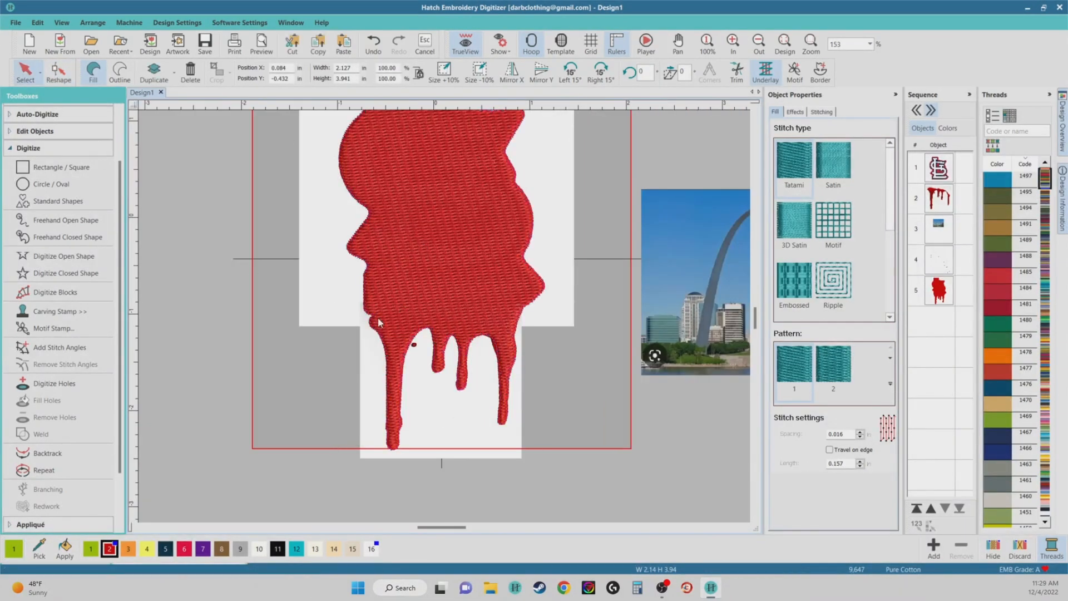
pyautogui.press('Escape')
# Delete the blood drip artwork image lying behind the drips
pyautogui.scroll(-2, 445, 313)
pyautogui.scroll(2, 444, 317)
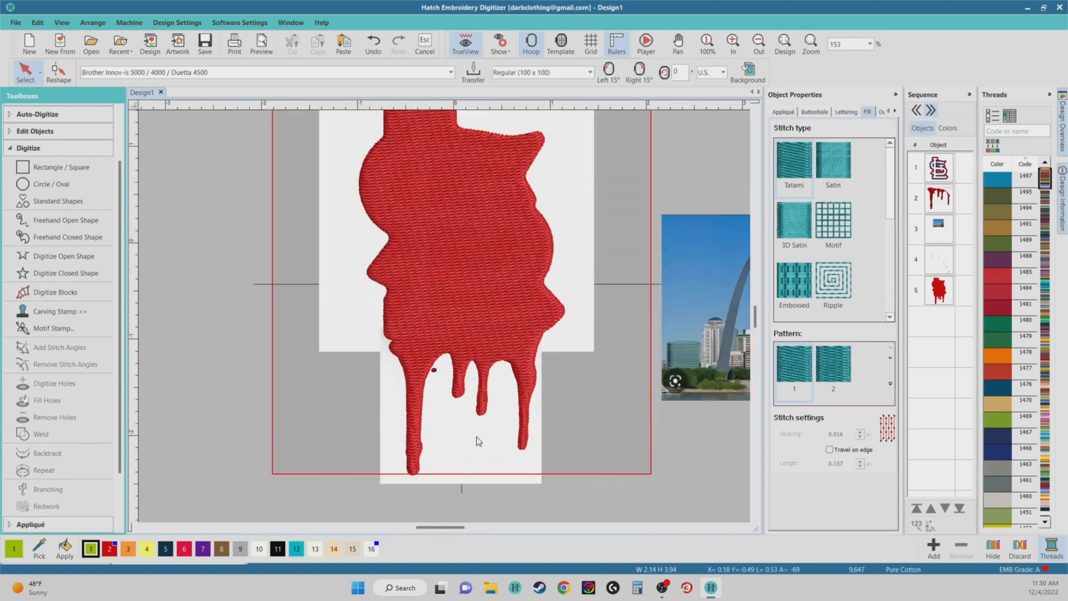
pyautogui.click(476, 434)
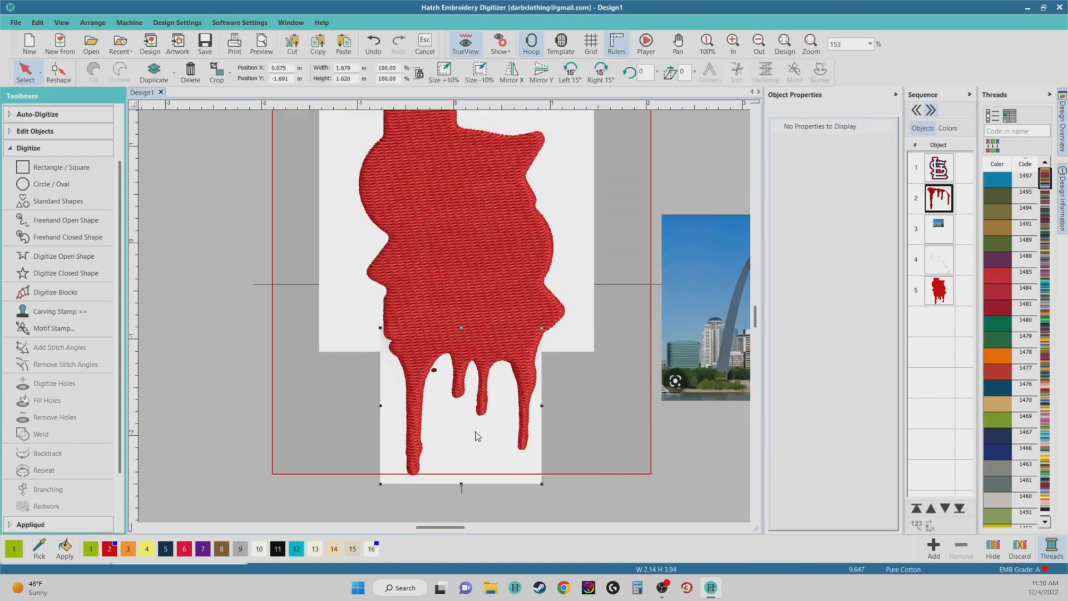
pyautogui.press('Delete')
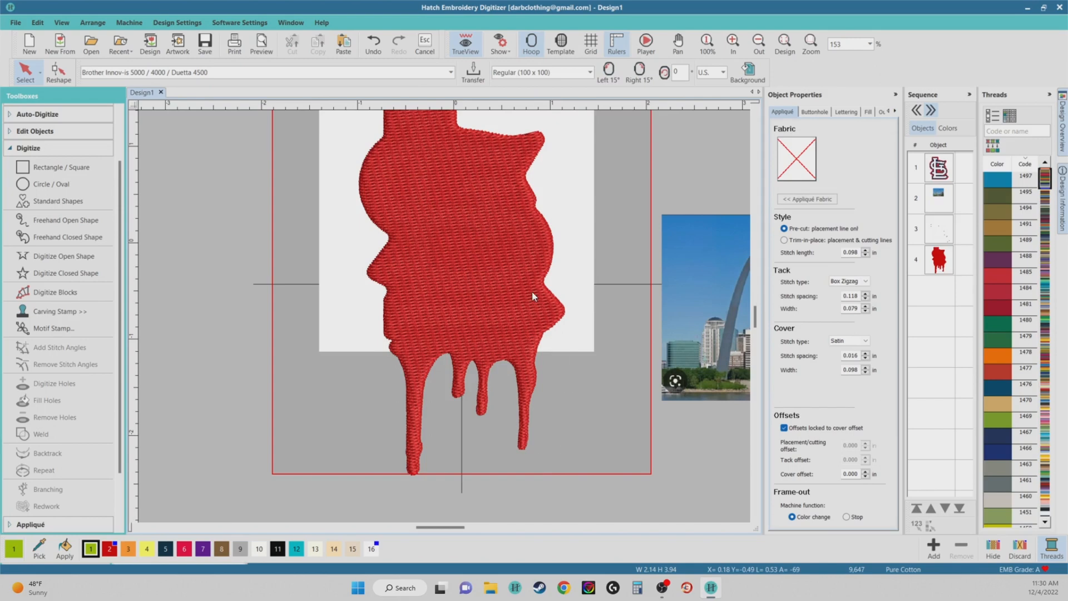
# Move the red welded object one place earlier in the stitching sequence, ahead of the white lettering
pyautogui.scroll(-2, 435, 297)
pyautogui.scroll(2, 444, 315)
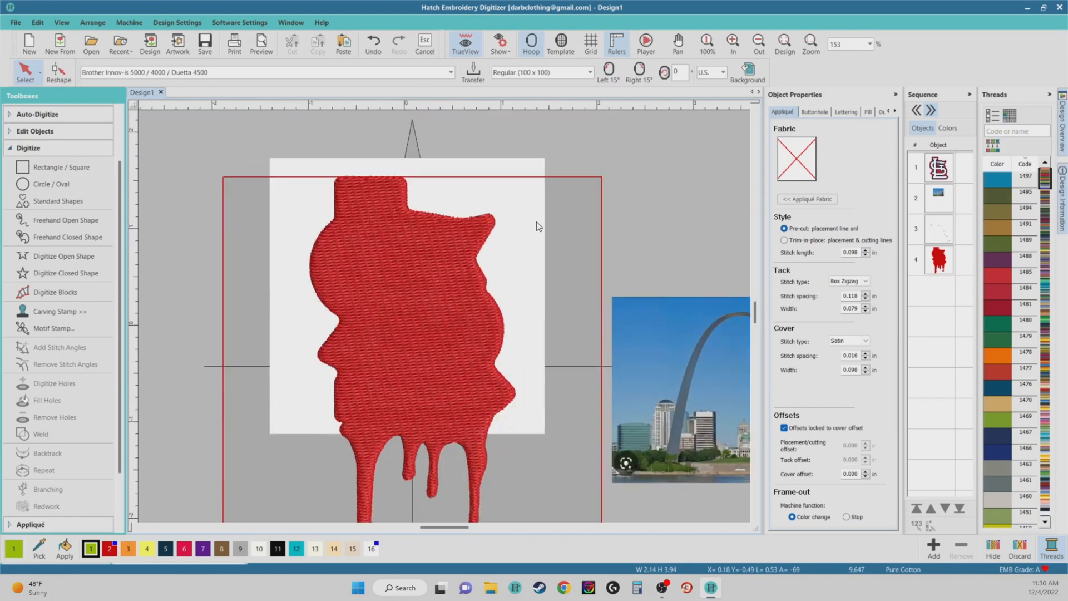
pyautogui.click(946, 237)
pyautogui.click(941, 262)
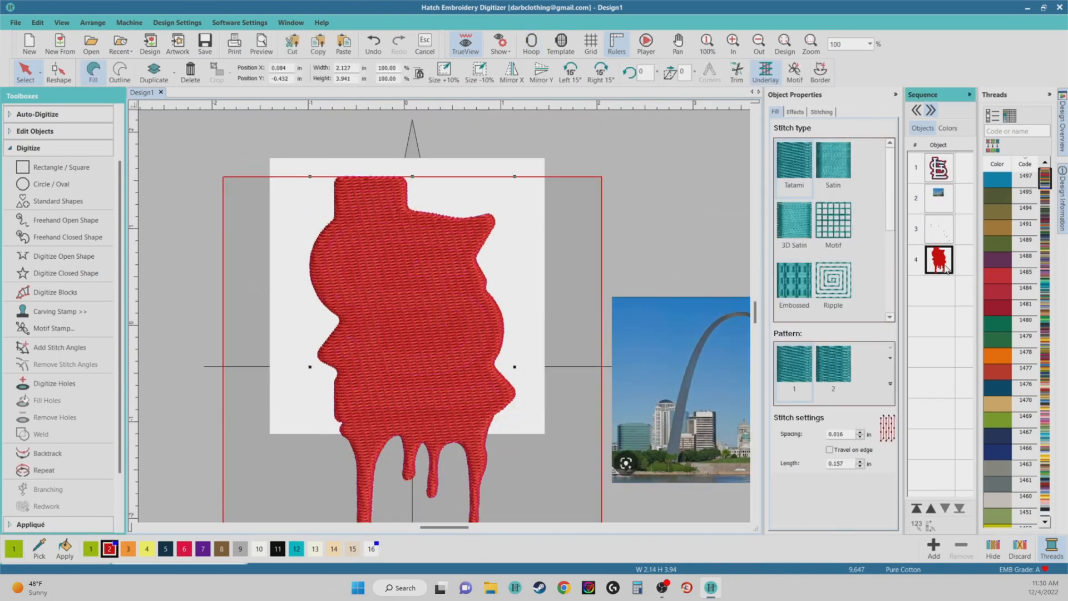
pyautogui.click(931, 508)
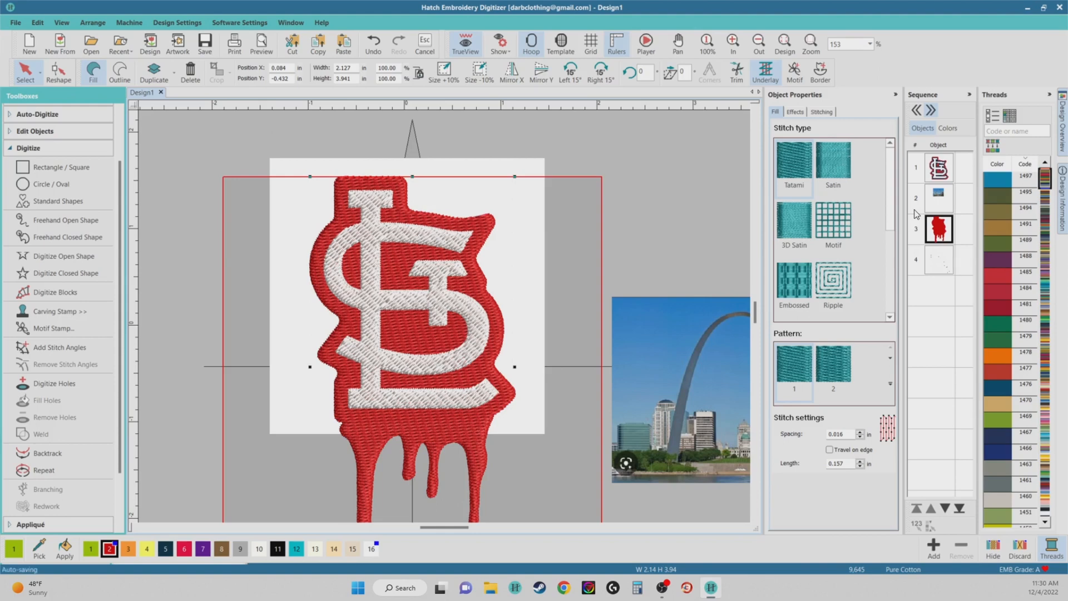
# Shrink the Cardinals reference image to about 1.65 in wide and place it left of the embroidered logo
pyautogui.moveTo(479, 166); pyautogui.dragTo(525, 221)
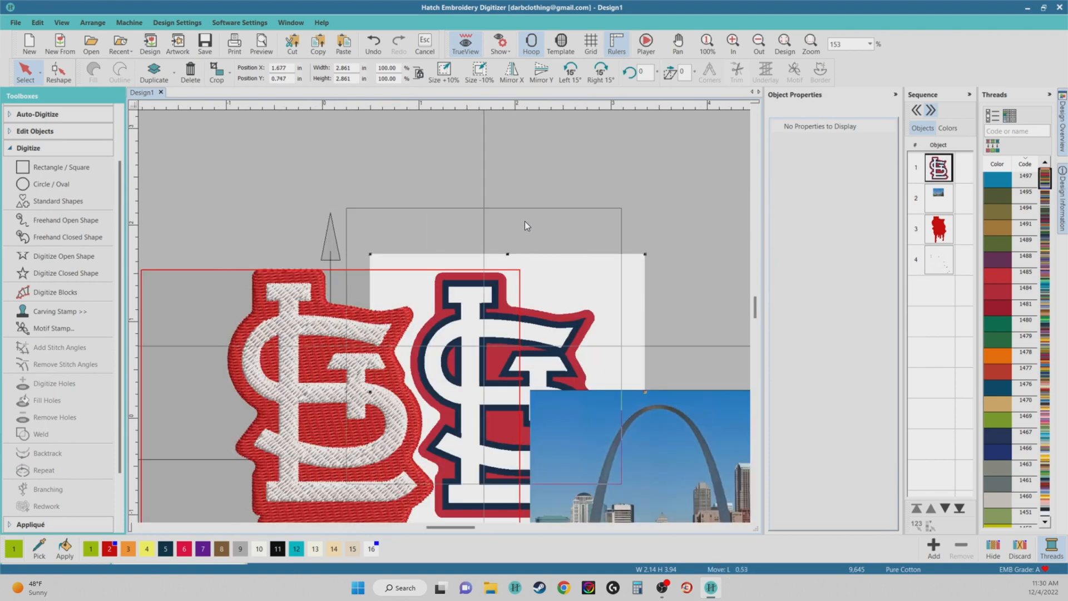
pyautogui.moveTo(499, 282); pyautogui.dragTo(472, 242)
pyautogui.scroll(-1, 544, 300)
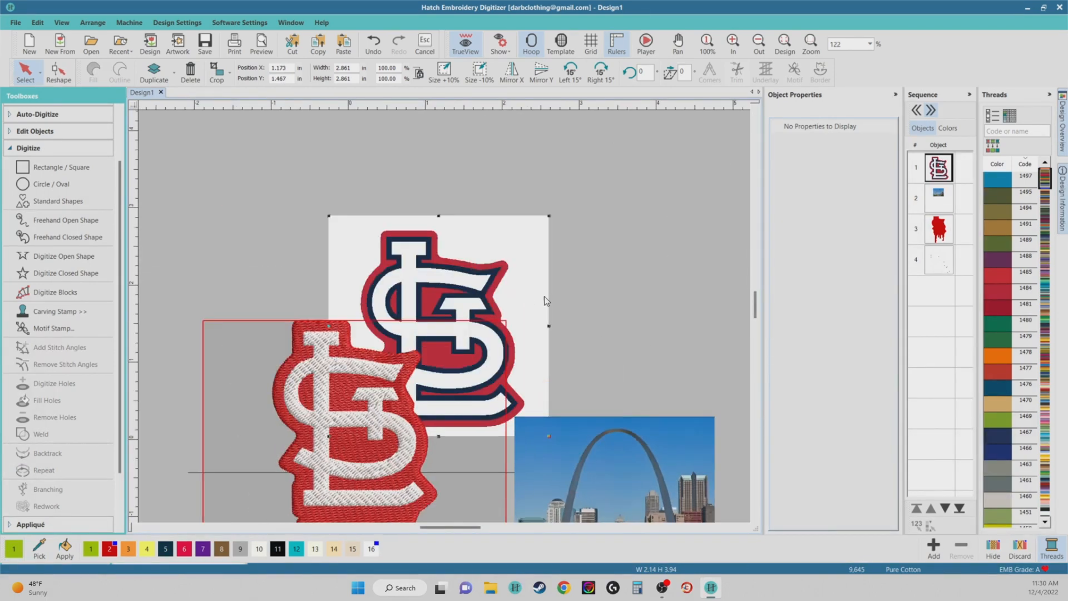
pyautogui.moveTo(328, 215); pyautogui.dragTo(422, 309)
pyautogui.scroll(-2, 393, 336)
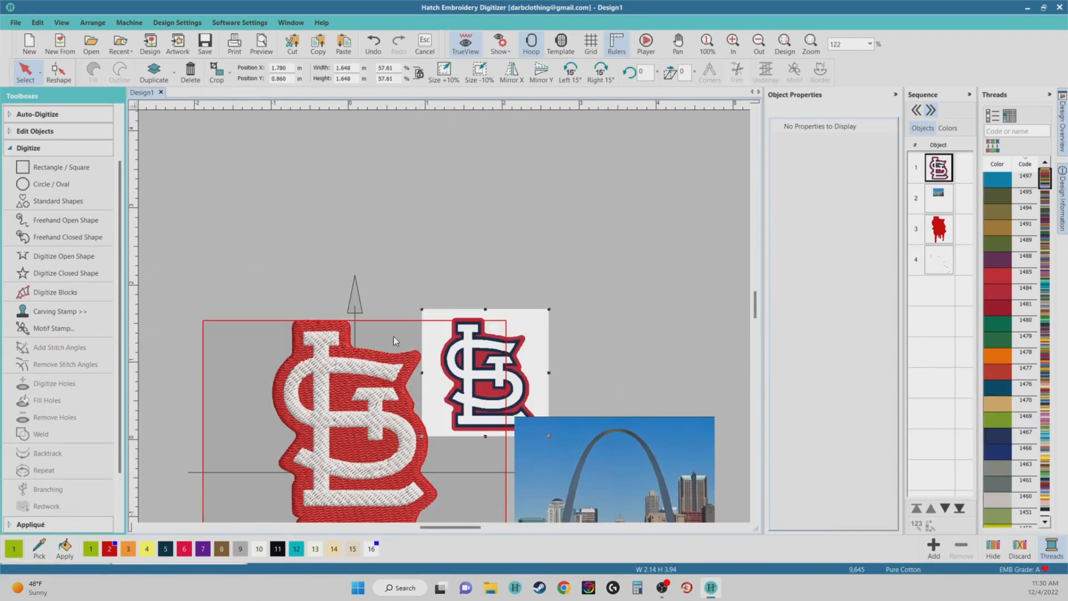
pyautogui.scroll(2, 443, 336)
pyautogui.moveTo(559, 275); pyautogui.dragTo(279, 305)
pyautogui.scroll(2, 357, 262)
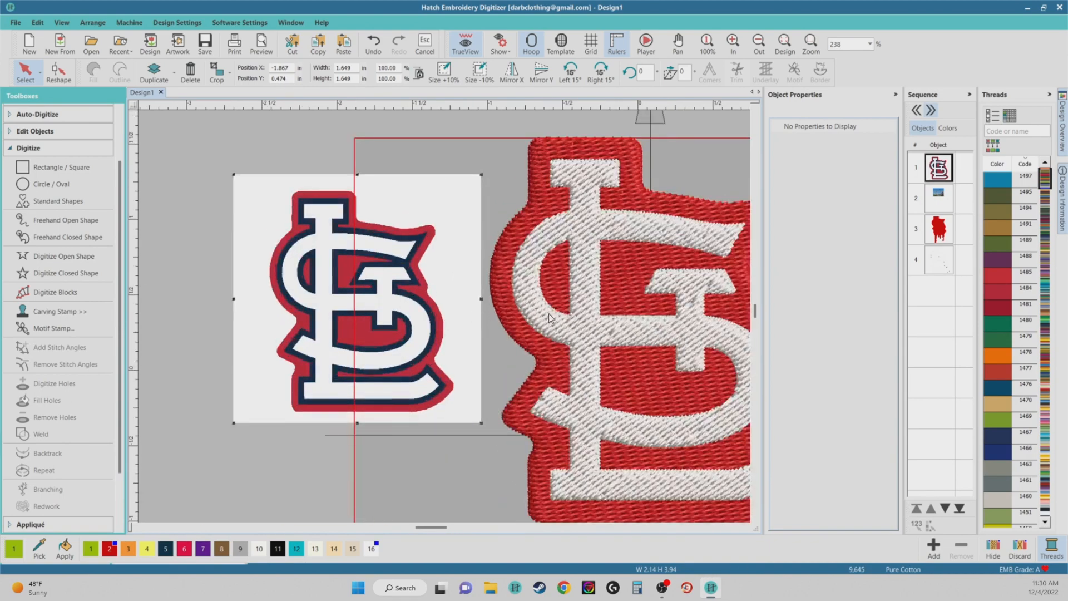
pyautogui.scroll(1, 444, 321)
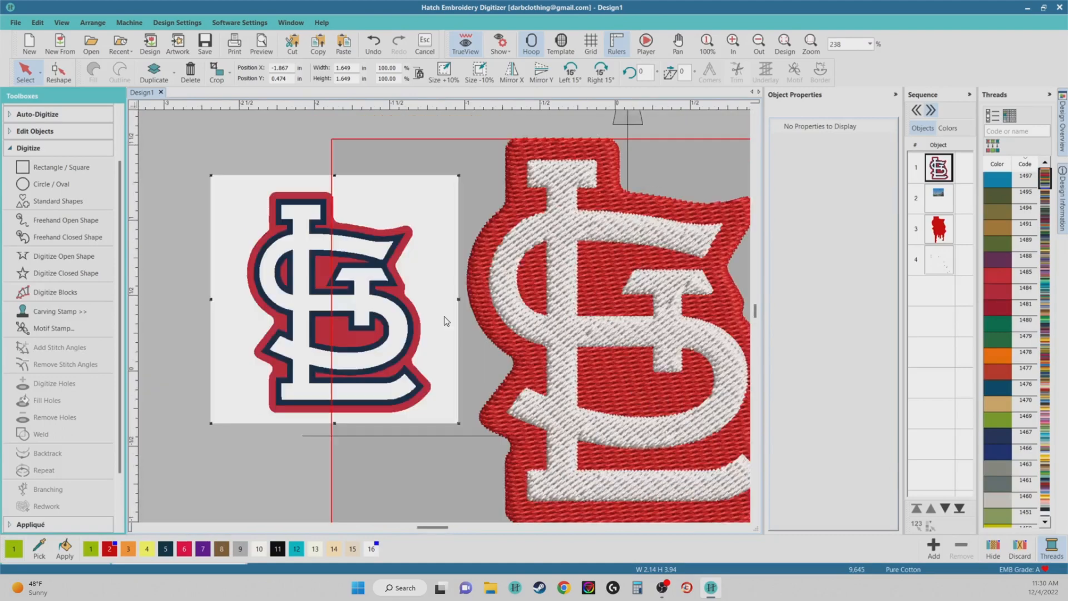
# Create Single Run object outlines in 2554 Hatch Default and a 0.157 in offset outline in 1902 Hatch Default for the white lettering
pyautogui.click(563, 282)
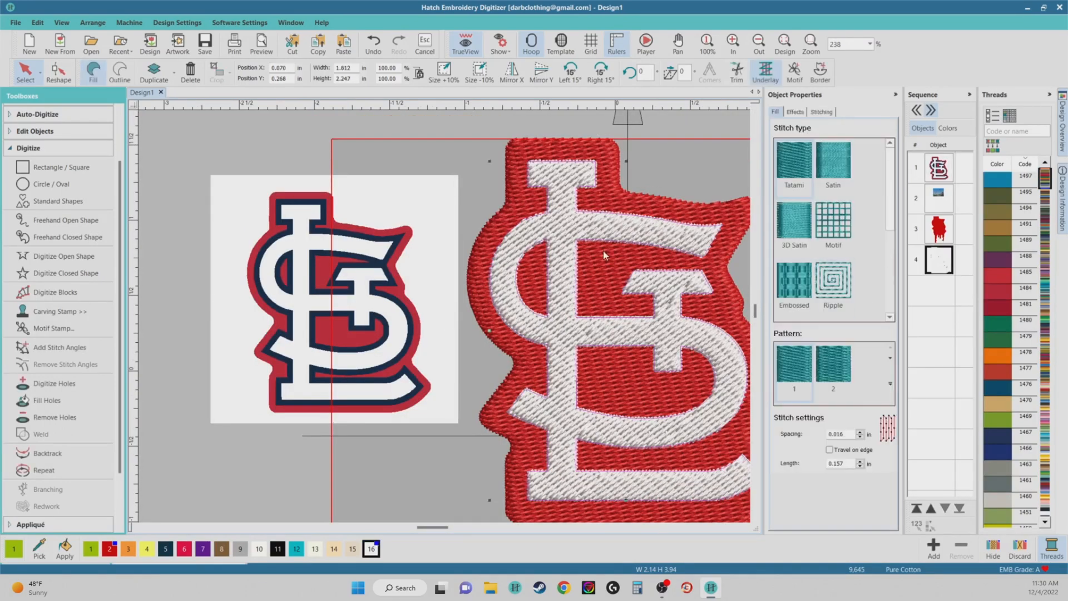
pyautogui.scroll(-1, 699, 296)
pyautogui.scroll(2, 377, 321)
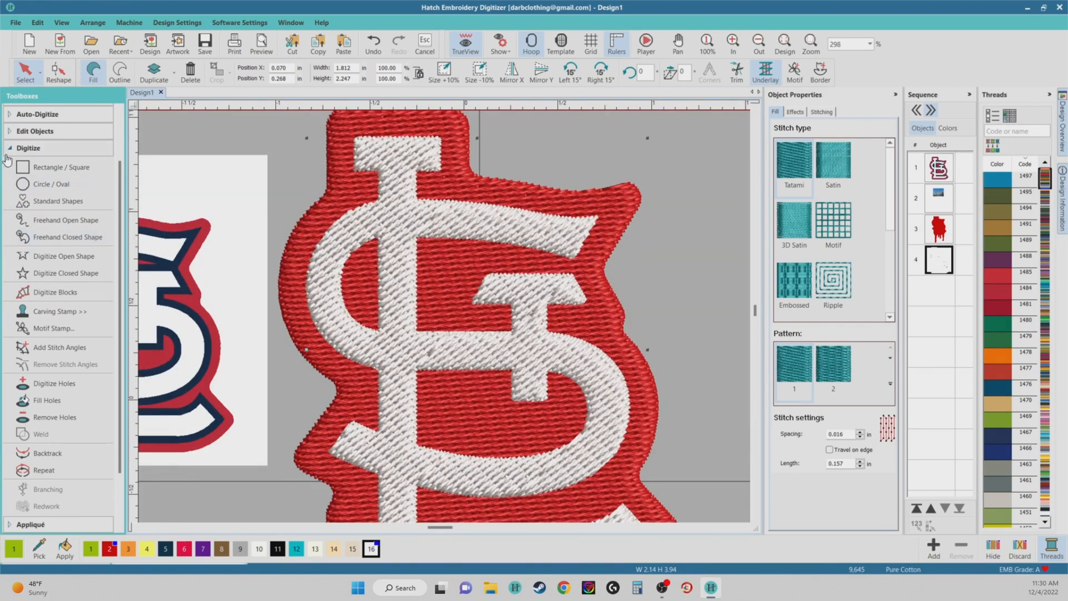
pyautogui.scroll(2, 8, 218)
pyautogui.click(9, 218)
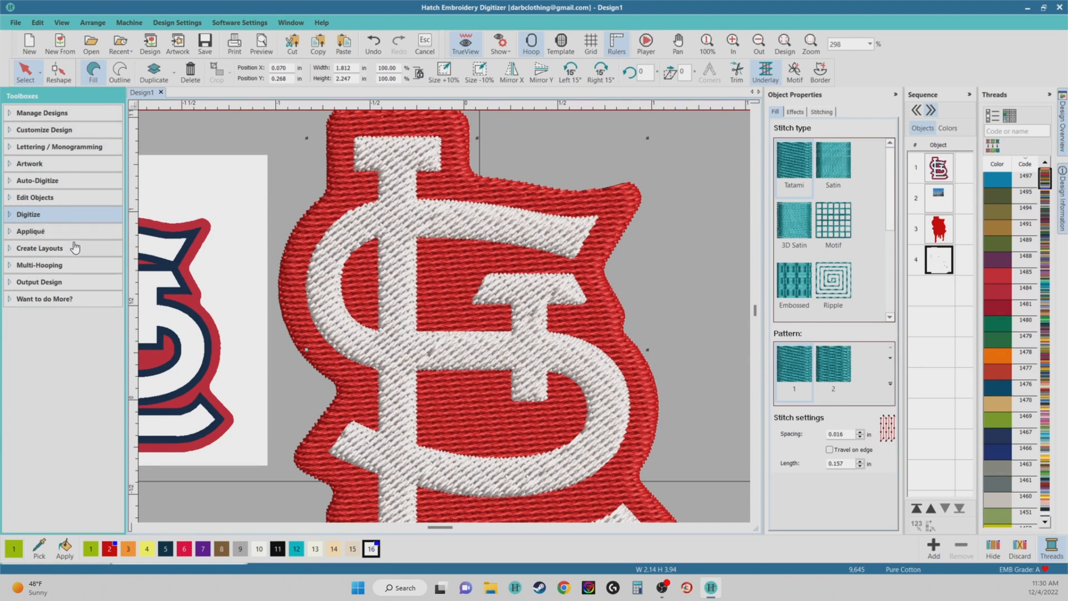
pyautogui.click(35, 249)
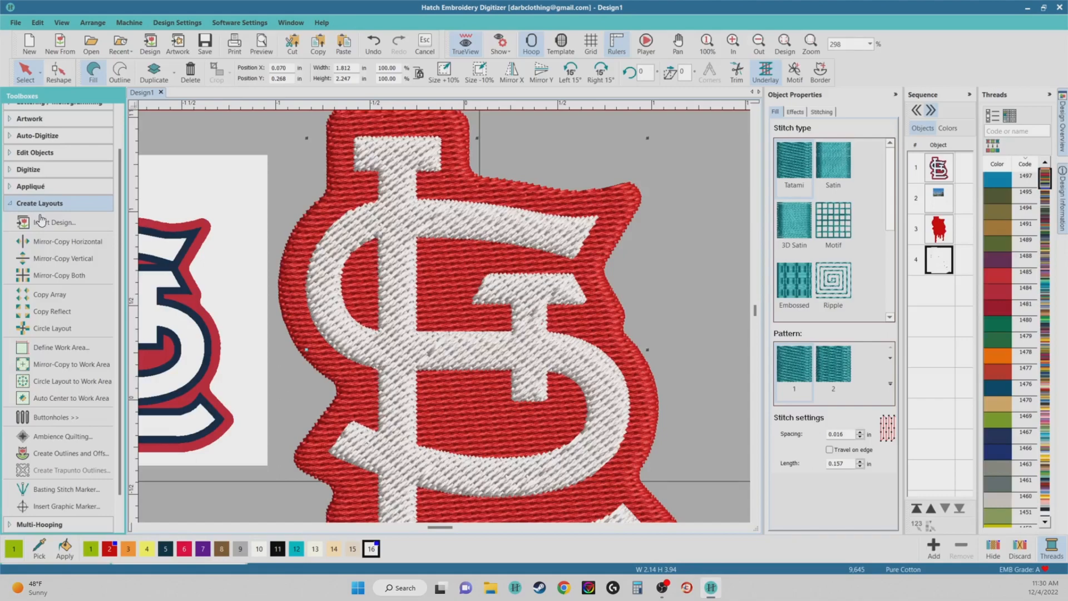
pyautogui.click(70, 455)
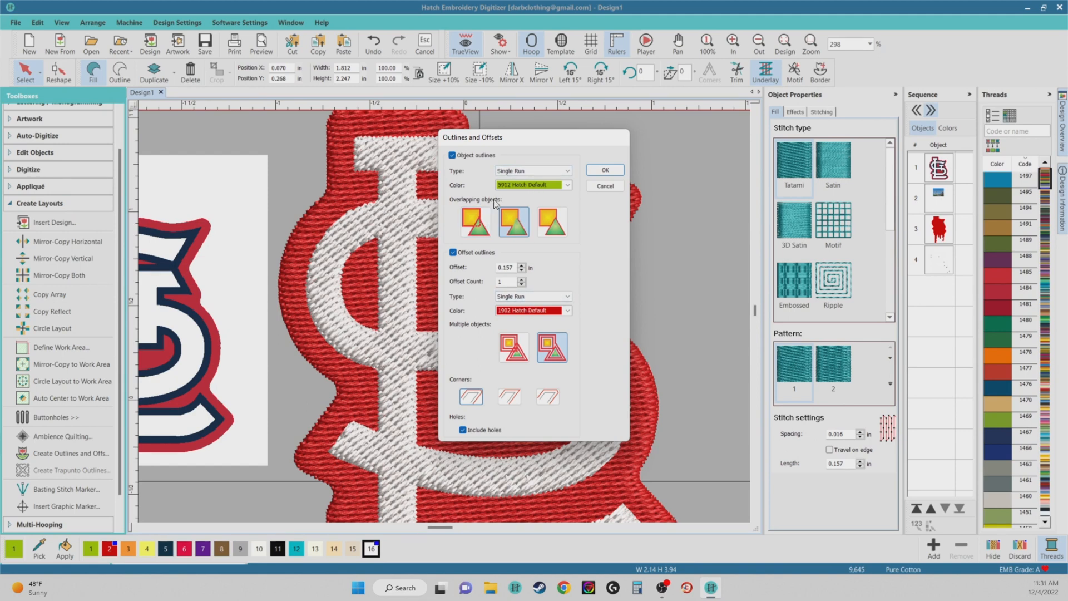
pyautogui.click(567, 186)
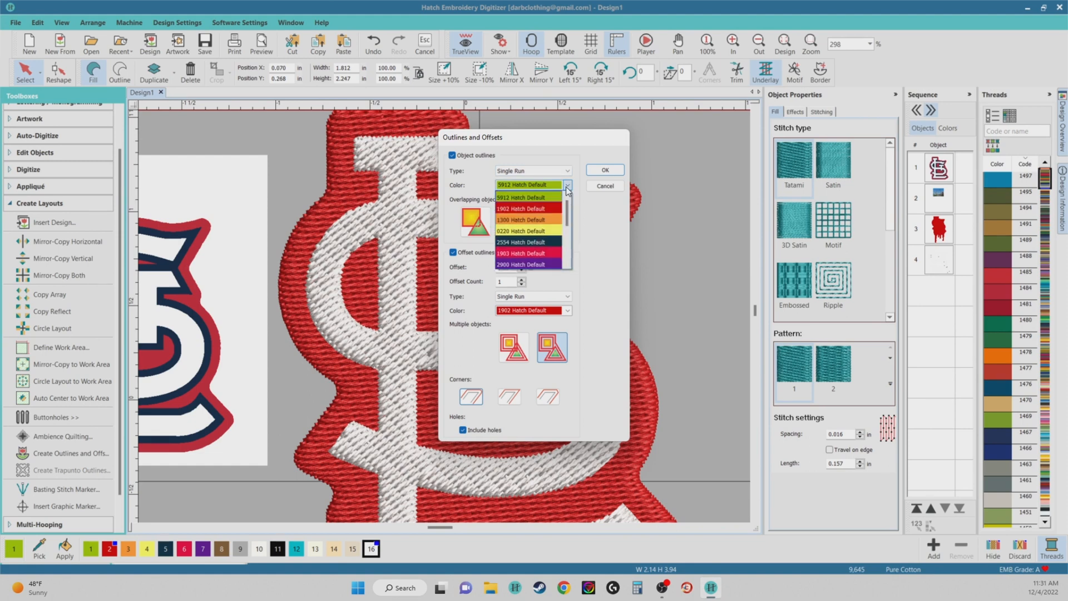
pyautogui.scroll(-5, 532, 213)
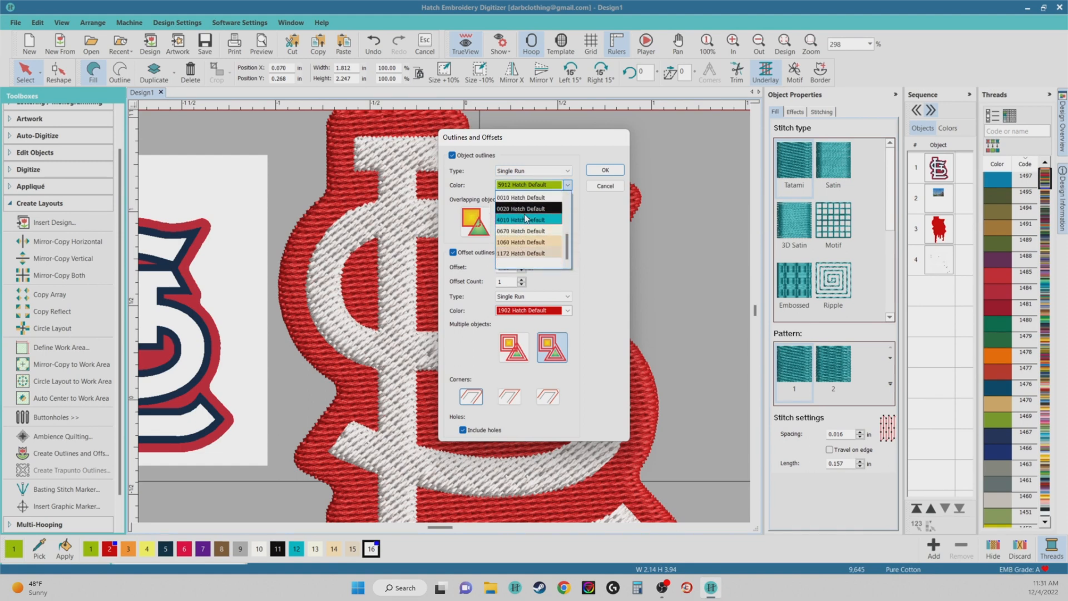
pyautogui.scroll(5, 524, 215)
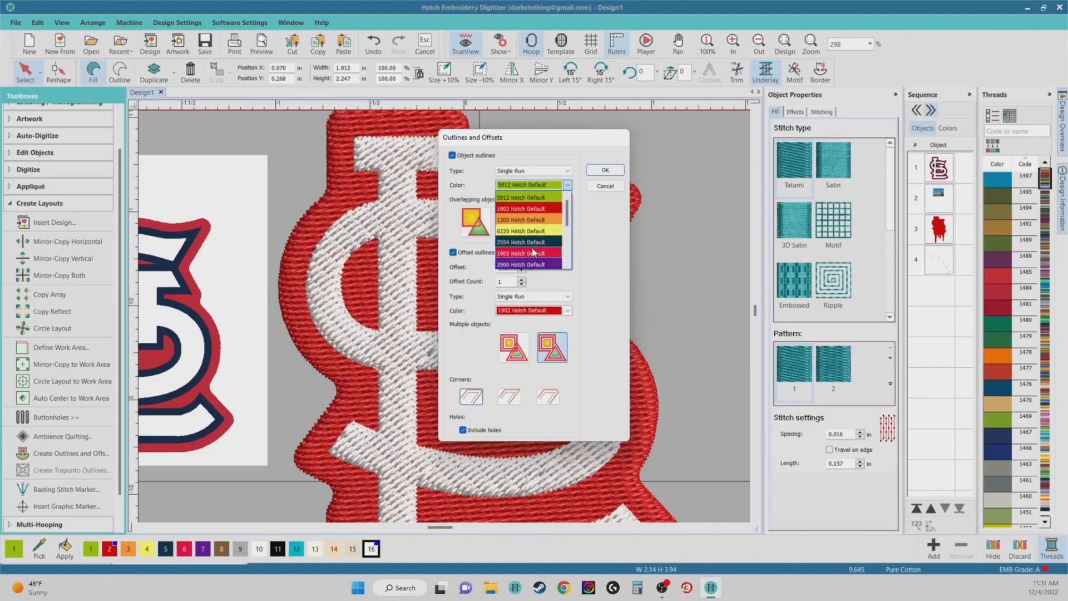
pyautogui.click(524, 243)
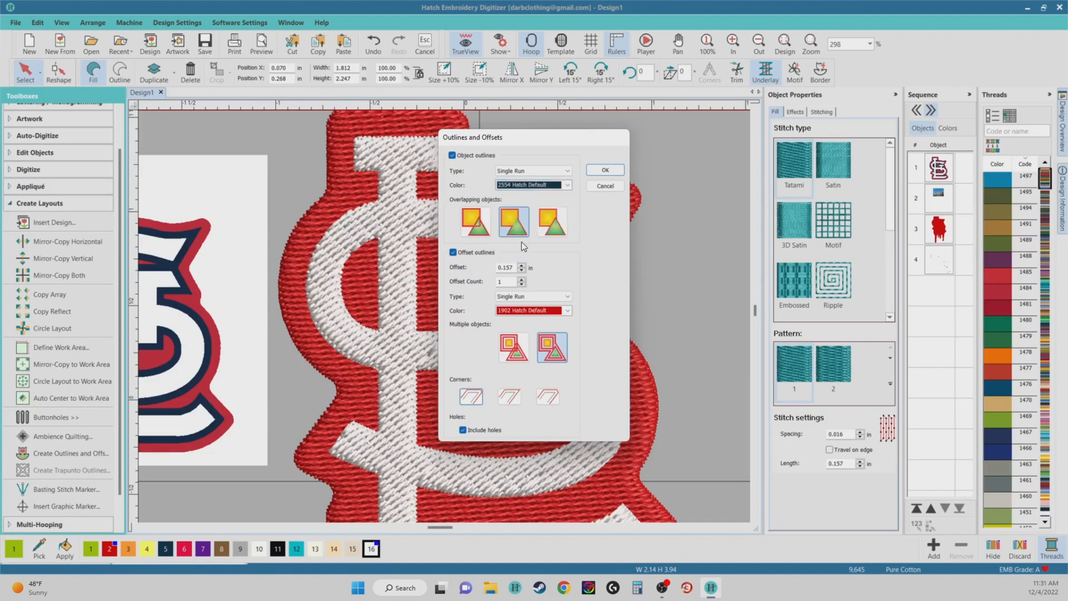
pyautogui.click(606, 170)
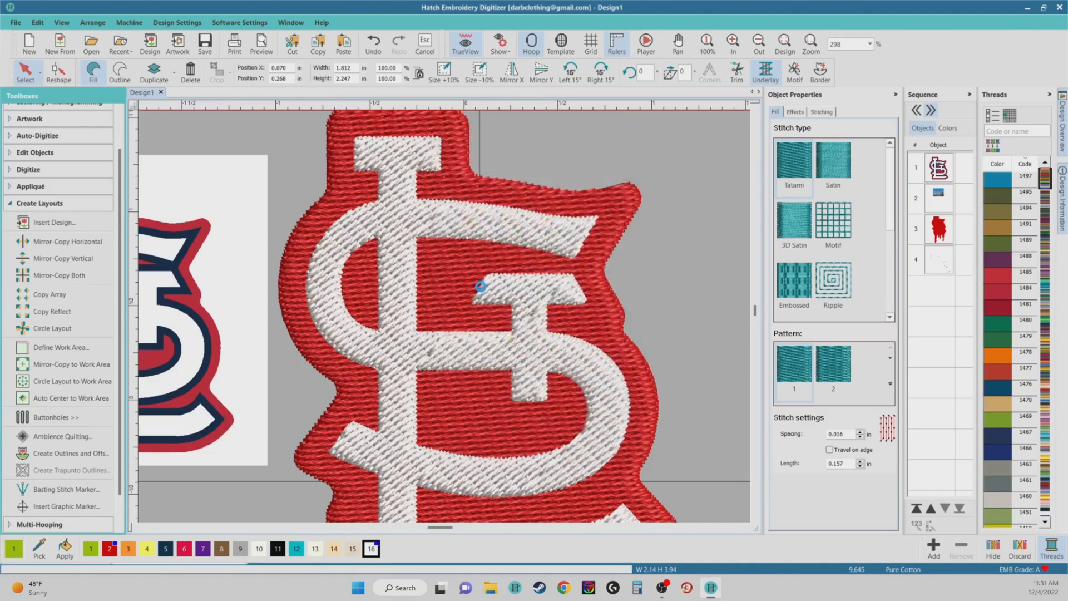
# Delete the large red offset outline that runs around the whole logo
pyautogui.scroll(-2, 430, 272)
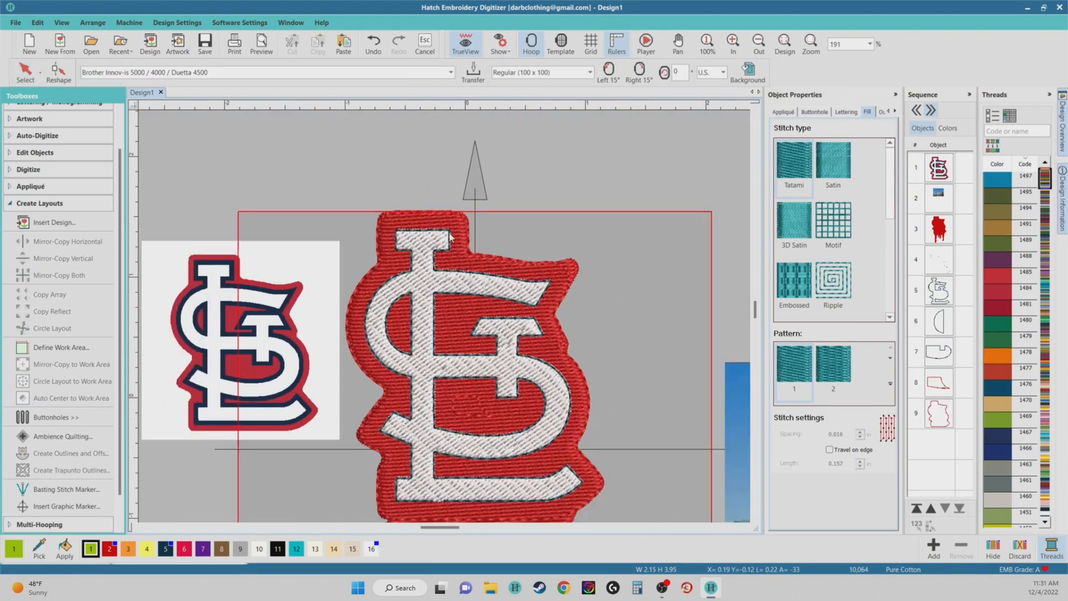
pyautogui.scroll(-1, 422, 333)
pyautogui.scroll(2, 443, 319)
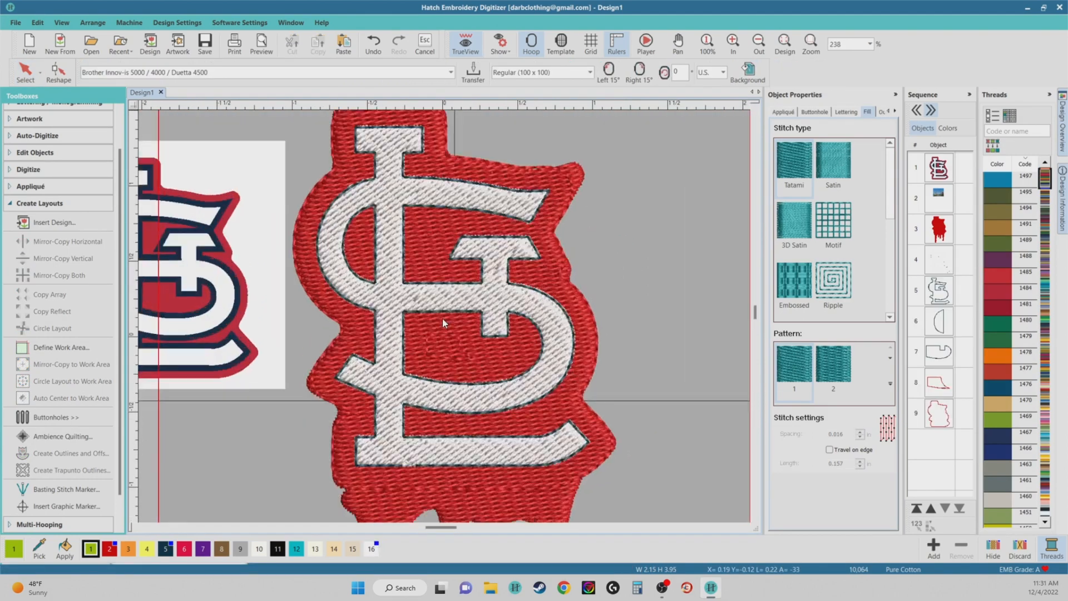
pyautogui.scroll(-2, 456, 465)
pyautogui.scroll(2, 445, 321)
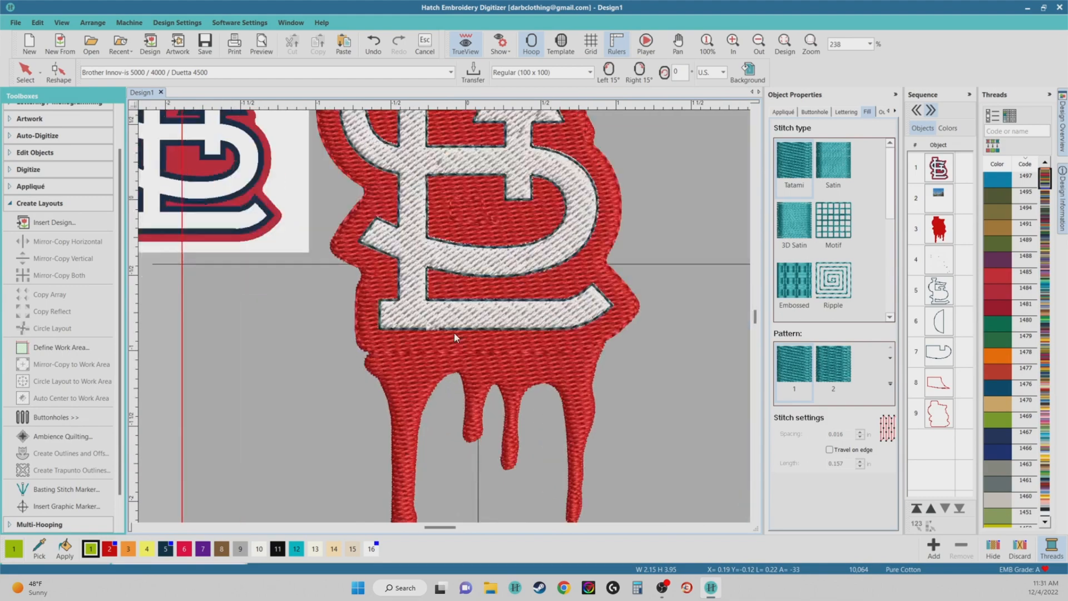
pyautogui.scroll(3, 417, 342)
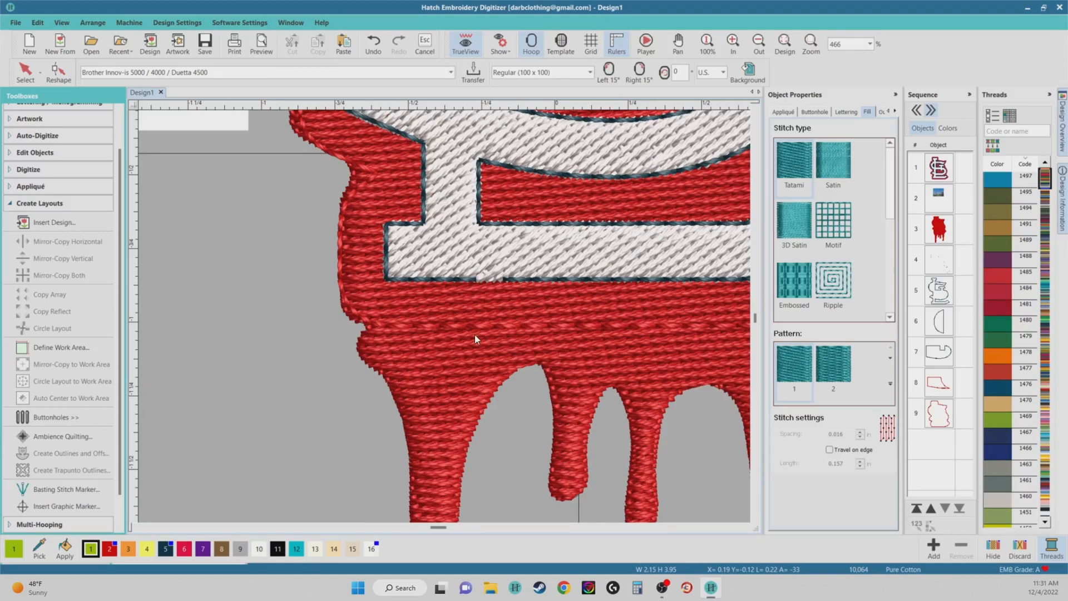
pyautogui.click(942, 420)
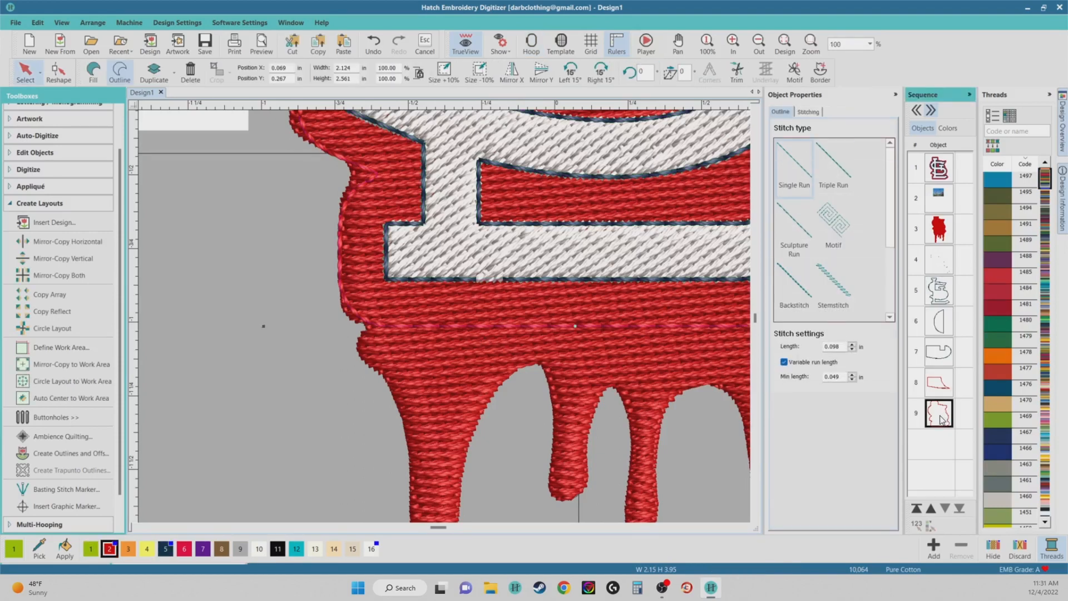
pyautogui.press('Delete')
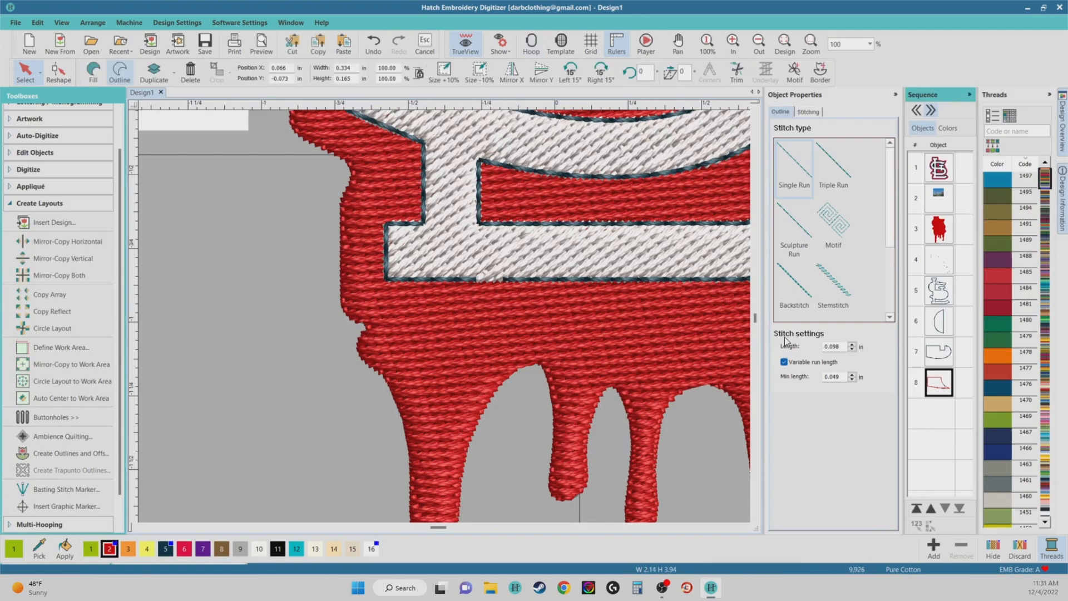
# Delete the small red offset outline in the gap above the lettering's bottom bar
pyautogui.scroll(-3, 443, 307)
pyautogui.press('Delete')
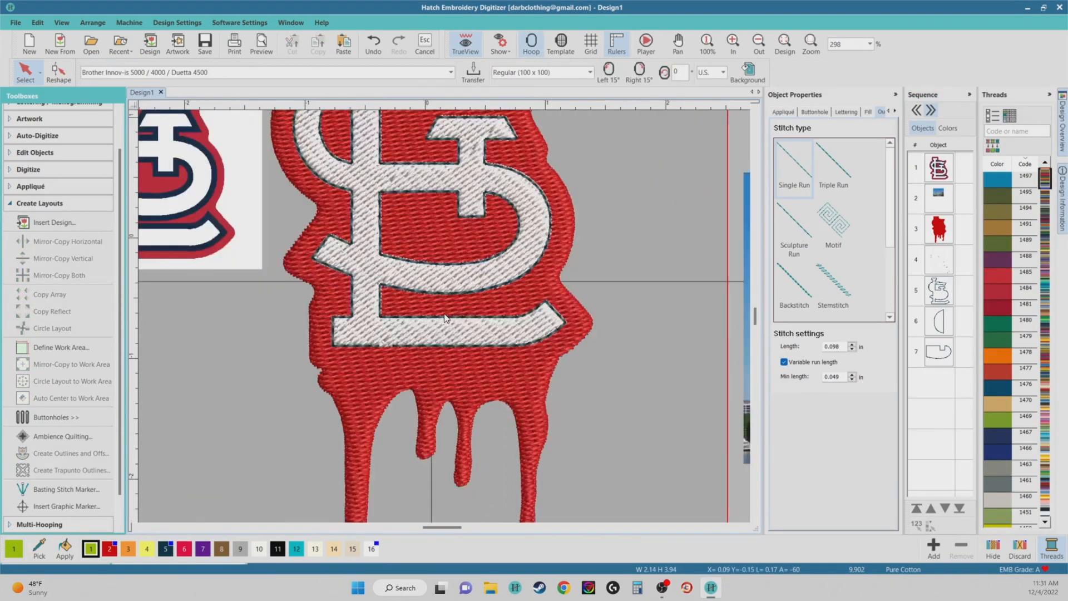
pyautogui.scroll(-1, 444, 316)
# Change all three navy lettering outlines, the outer contour and the two inner openings, from Single Run to Satin
pyautogui.click(939, 326)
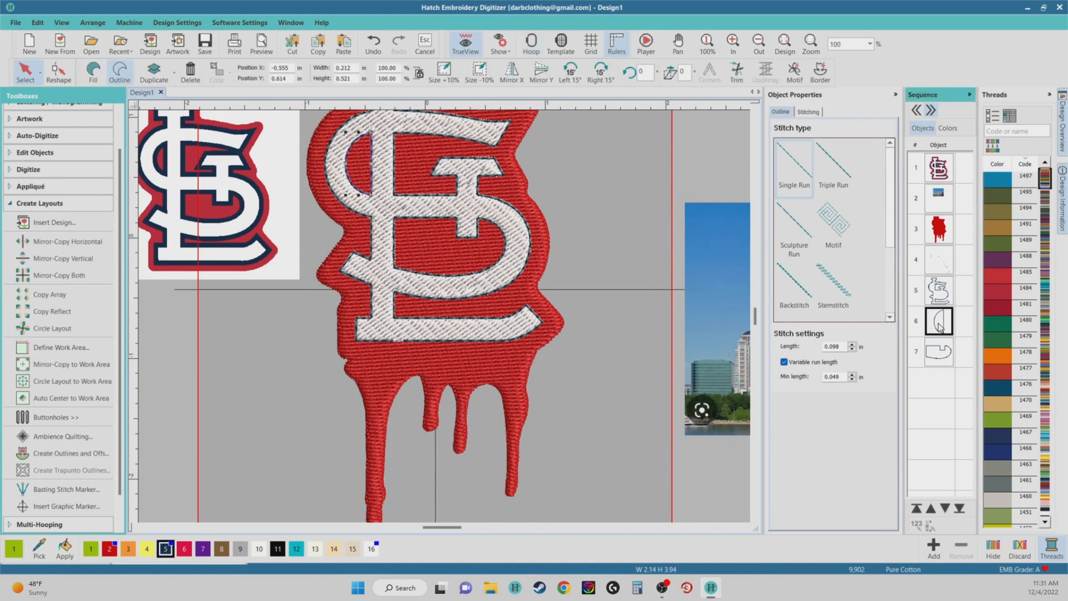
pyautogui.click(944, 296)
pyautogui.click(943, 329)
pyautogui.click(938, 288)
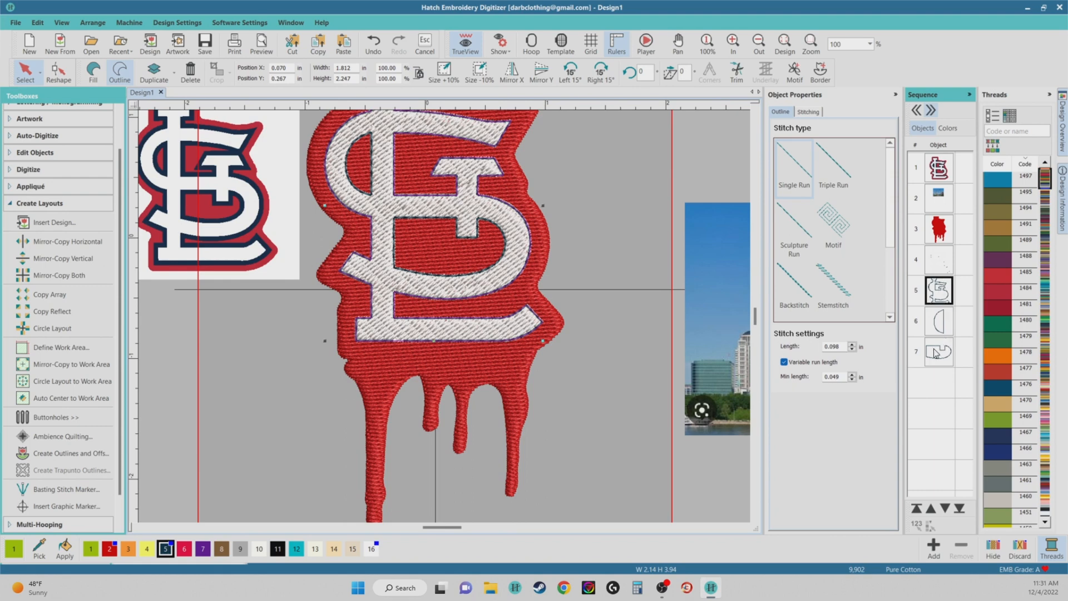
pyautogui.keyDown('shift'); pyautogui.click(946, 352); pyautogui.keyUp('shift')
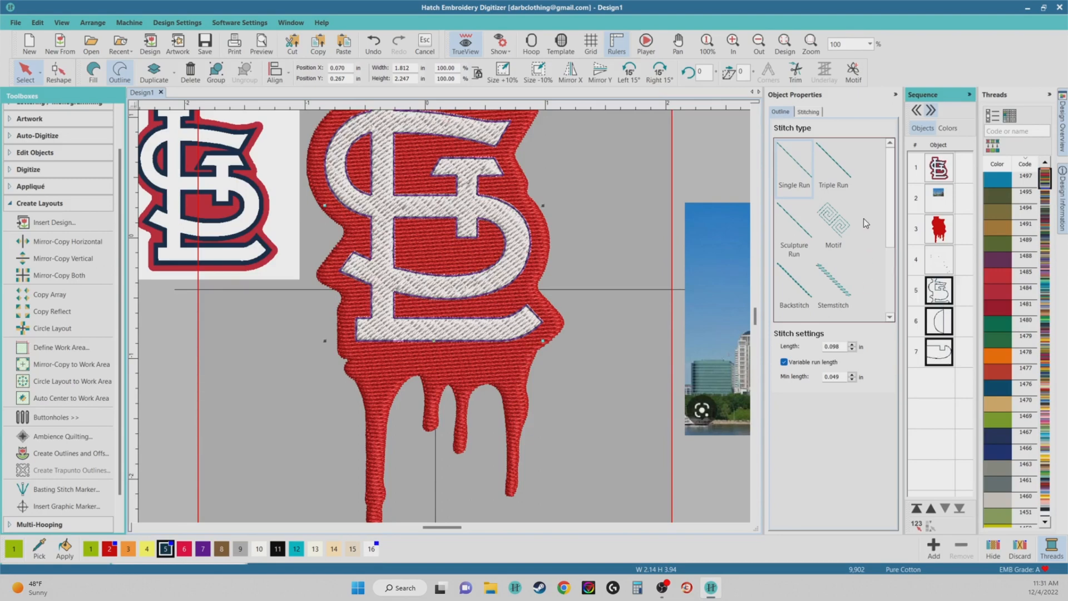
pyautogui.scroll(-2, 817, 189)
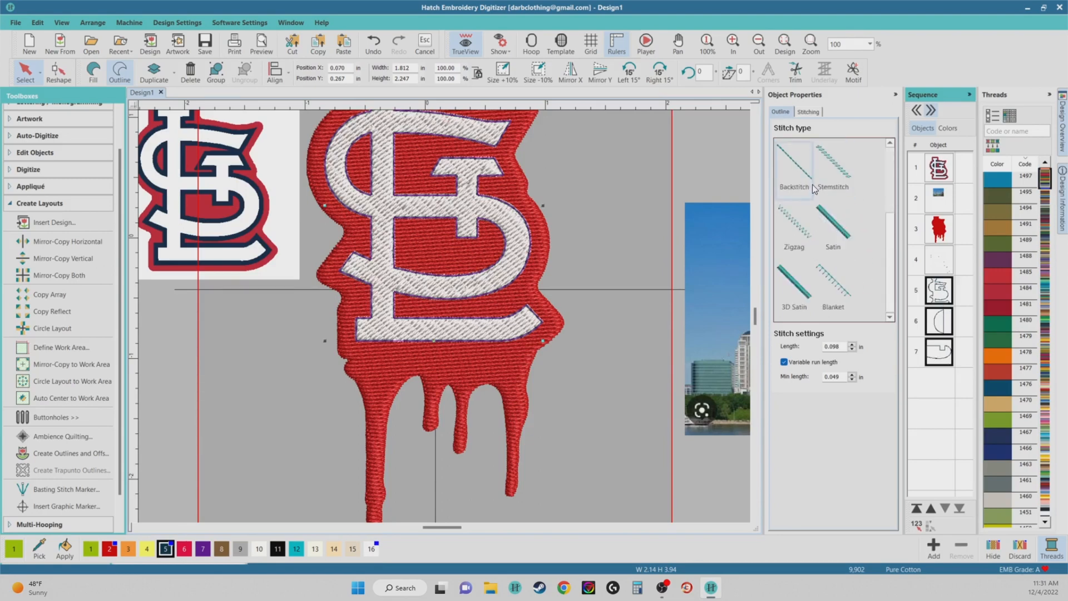
pyautogui.click(834, 228)
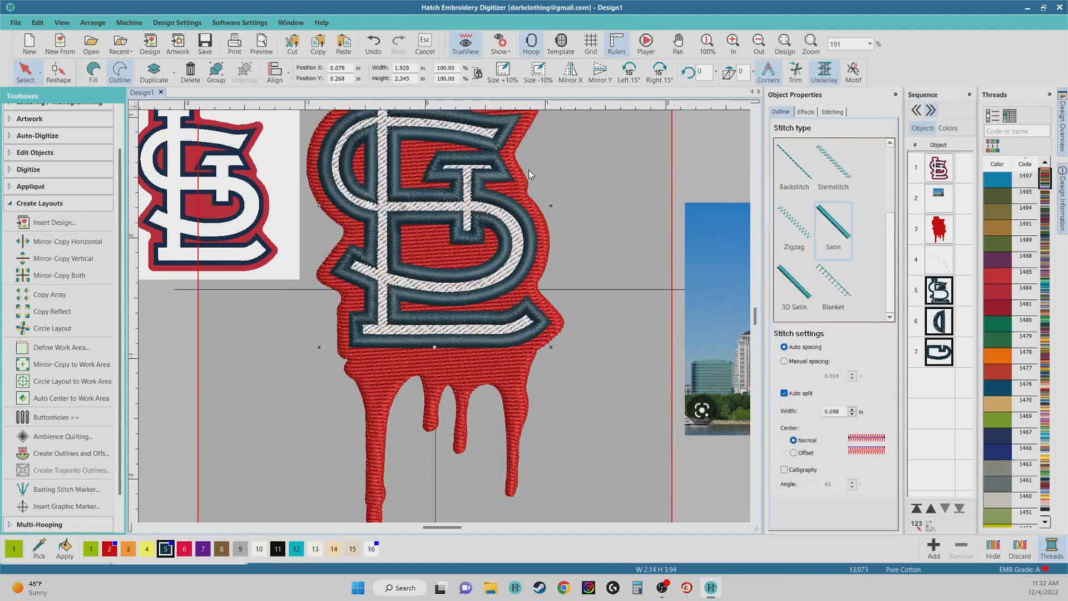
# Set the satin width of the three navy lettering outlines to 0.060 in
pyautogui.scroll(-2, 445, 334)
pyautogui.scroll(2, 445, 335)
pyautogui.scroll(-2, 444, 318)
pyautogui.scroll(3, 462, 358)
pyautogui.scroll(-1, 444, 320)
pyautogui.scroll(-2, 444, 316)
pyautogui.scroll(2, 444, 316)
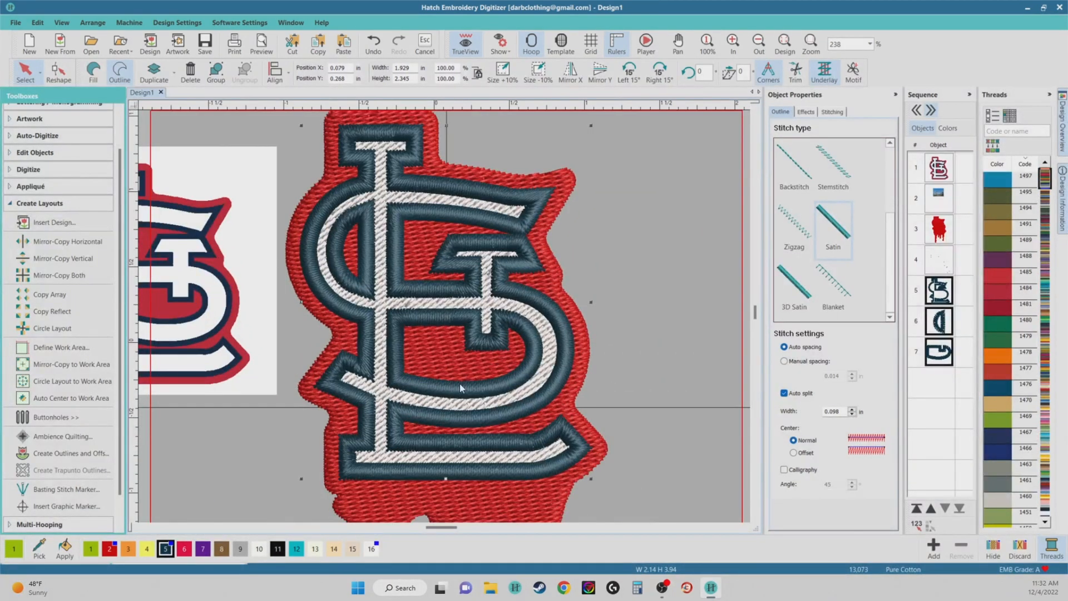
pyautogui.click(833, 412)
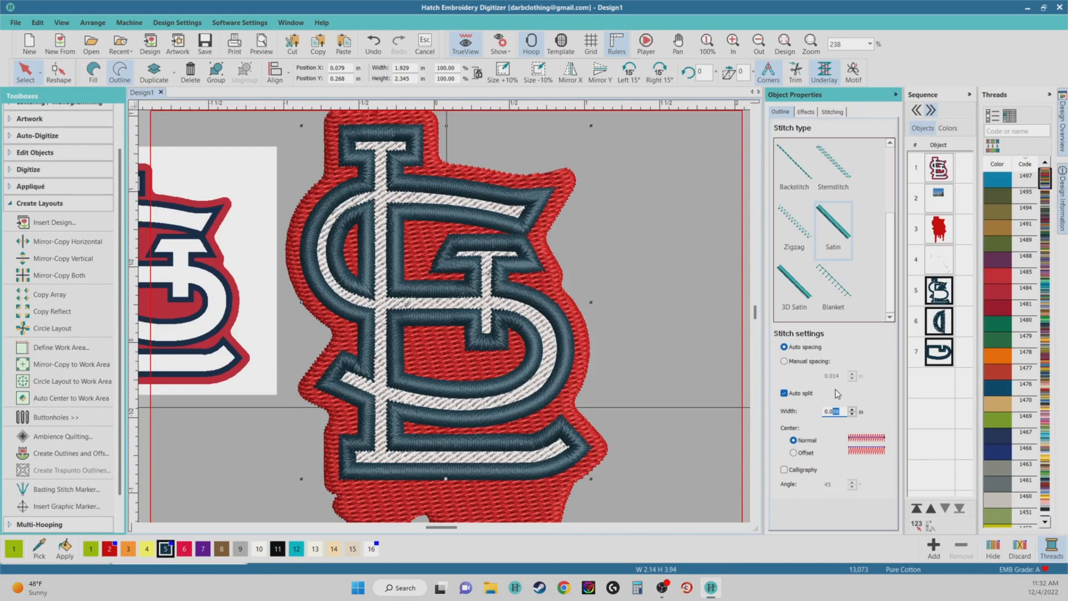
pyautogui.write('60')
pyautogui.press('Return')
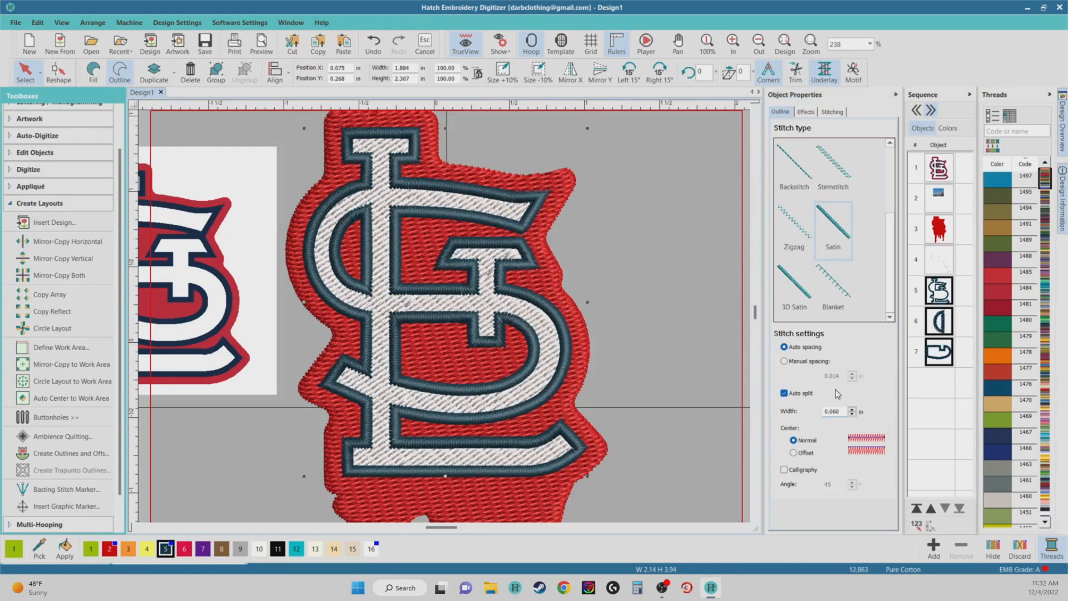
pyautogui.scroll(-5, 459, 238)
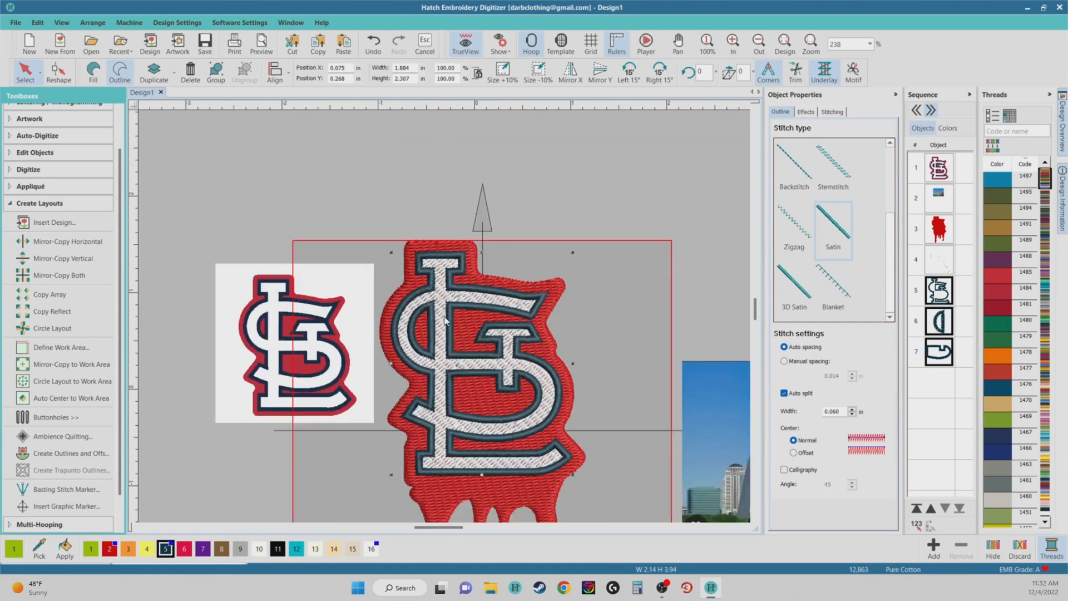
pyautogui.scroll(4, 444, 321)
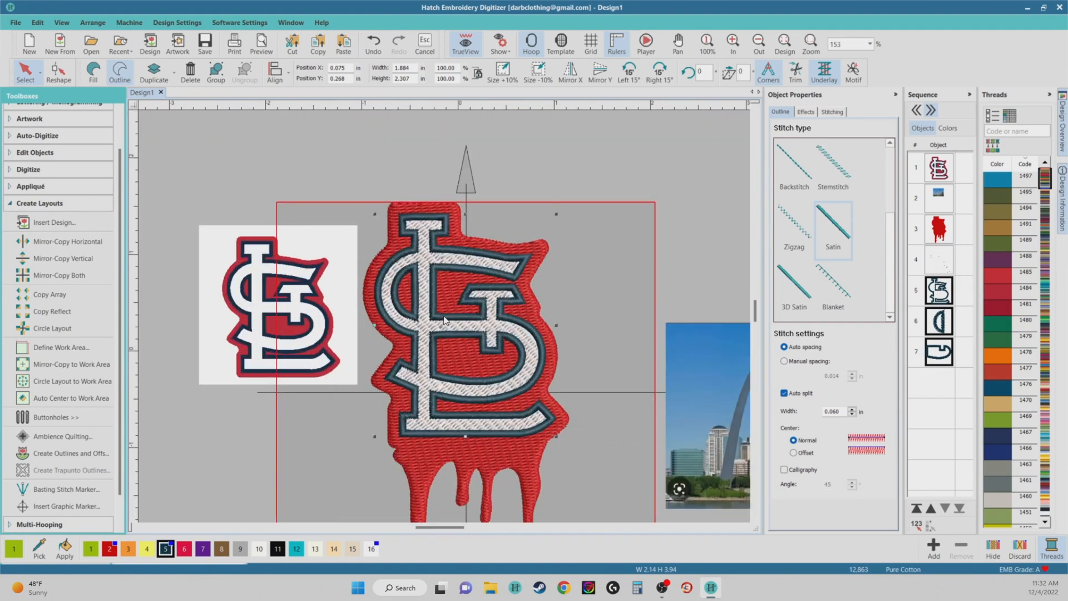
pyautogui.press('Escape')
# Delete the Cardinals reference image and move the Gateway Arch photo closer to the embroidered logo's right side
pyautogui.scroll(-4, 444, 316)
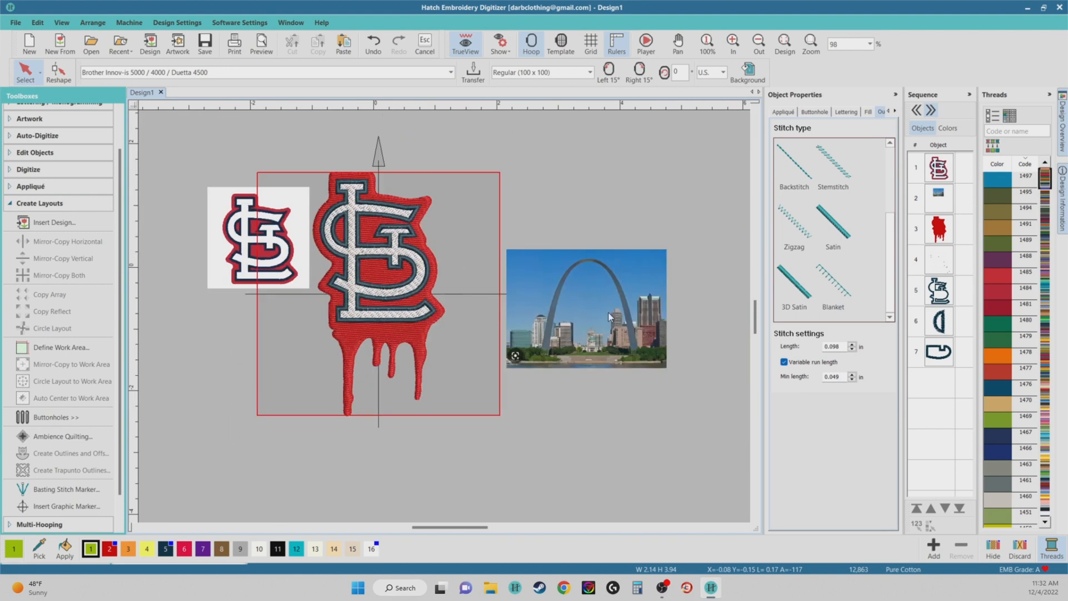
pyautogui.click(234, 248)
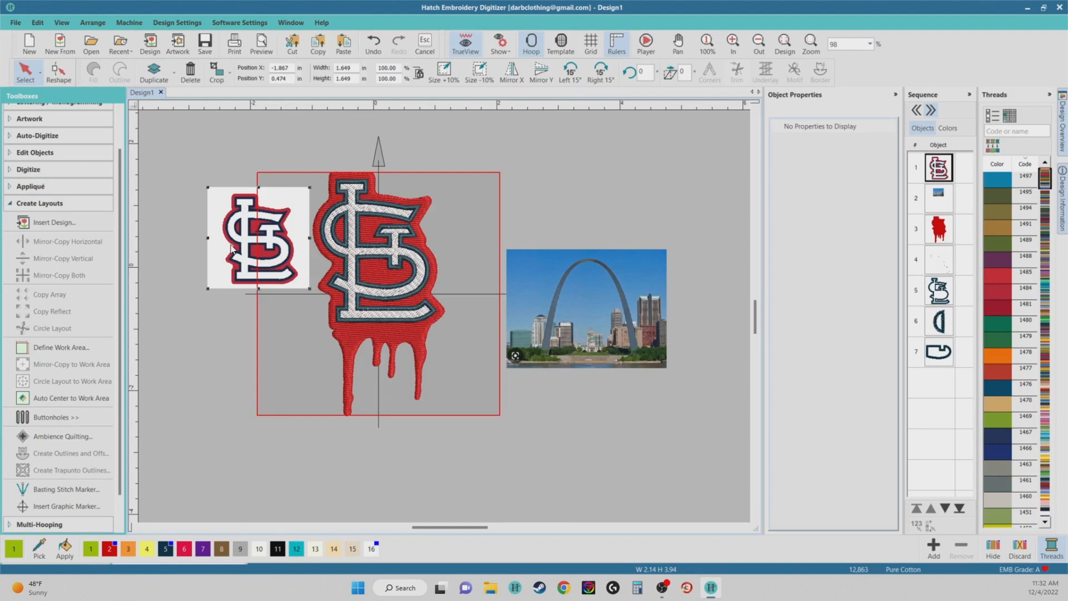
pyautogui.press('Delete')
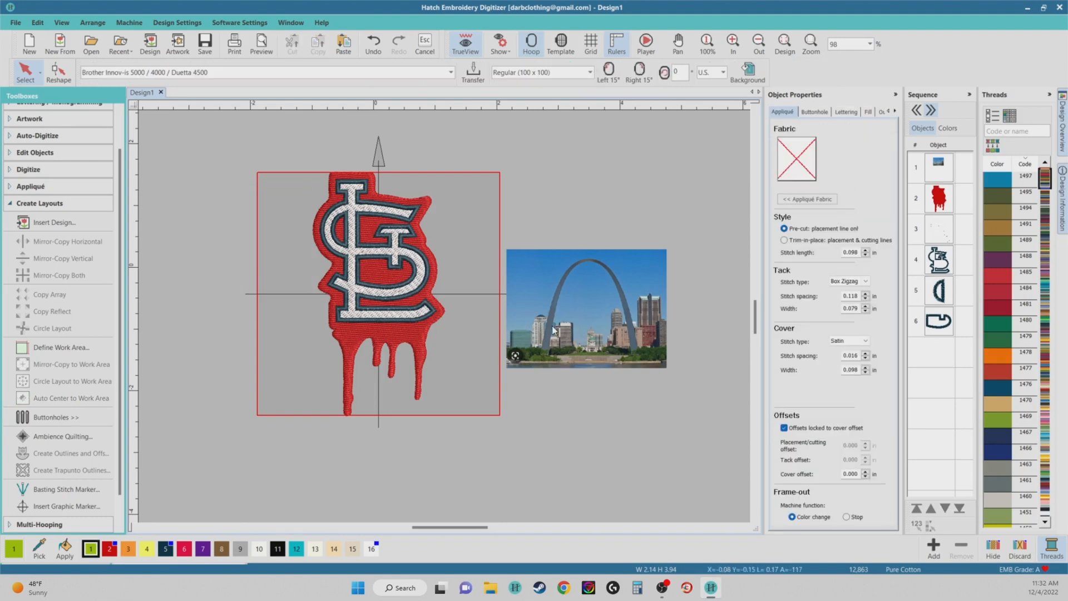
pyautogui.moveTo(578, 306); pyautogui.dragTo(568, 270)
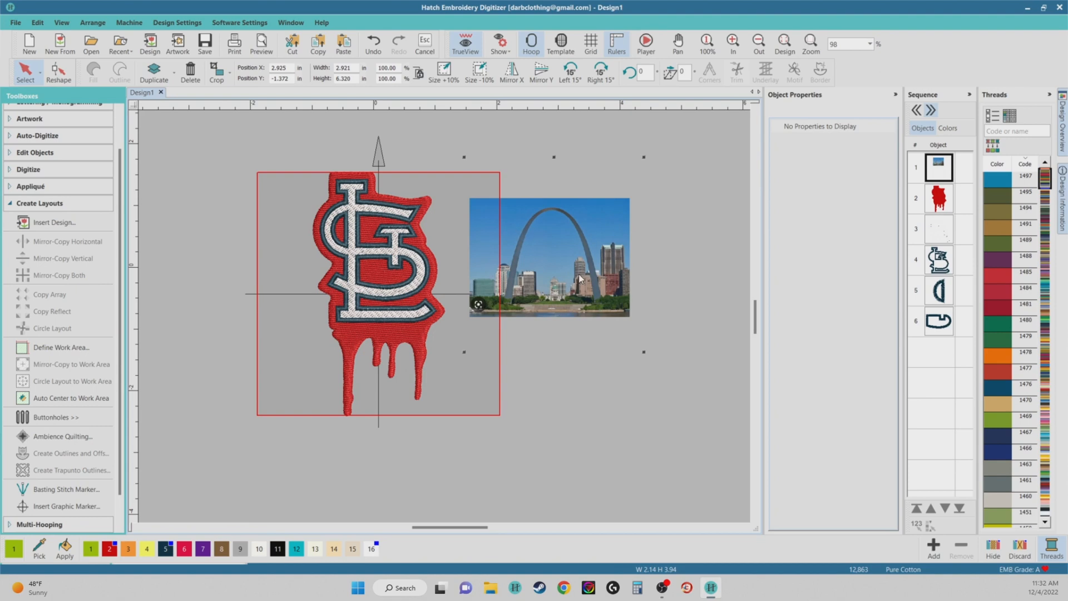
# Scale the red fill, white lettering and navy outlines together proportionally to a height of 3.25 in
pyautogui.click(950, 327)
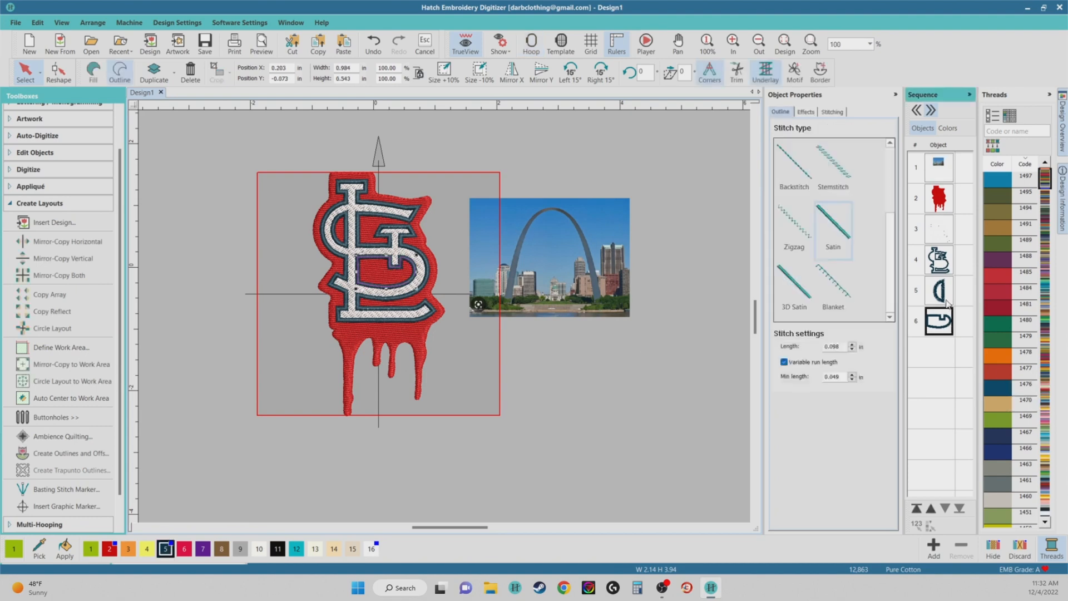
pyautogui.keyDown('shift'); pyautogui.click(939, 206); pyautogui.keyUp('shift')
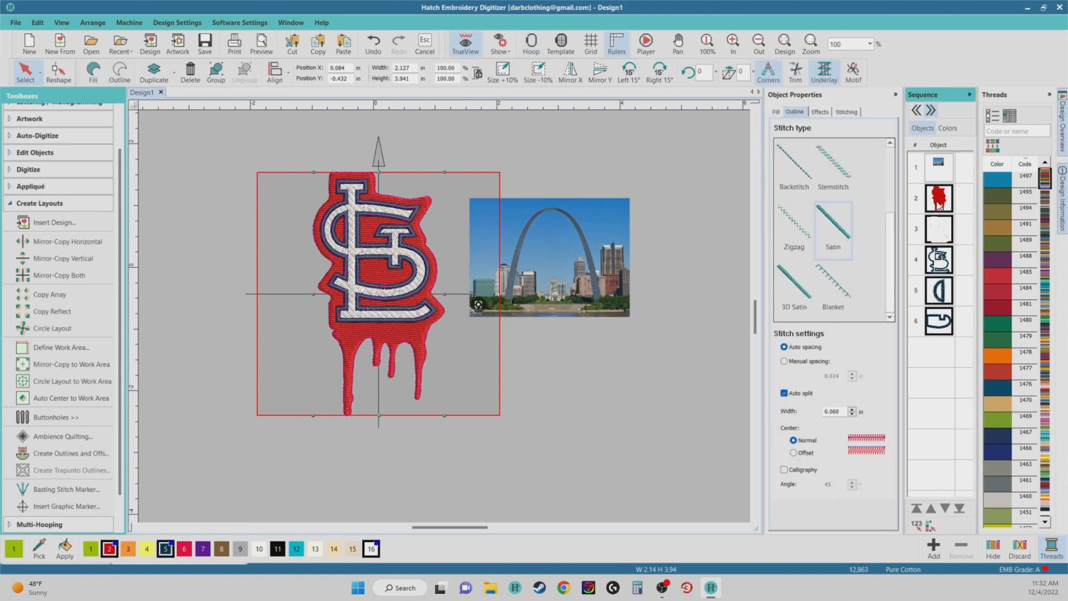
pyautogui.doubleClick(394, 78)
pyautogui.write('3.25')
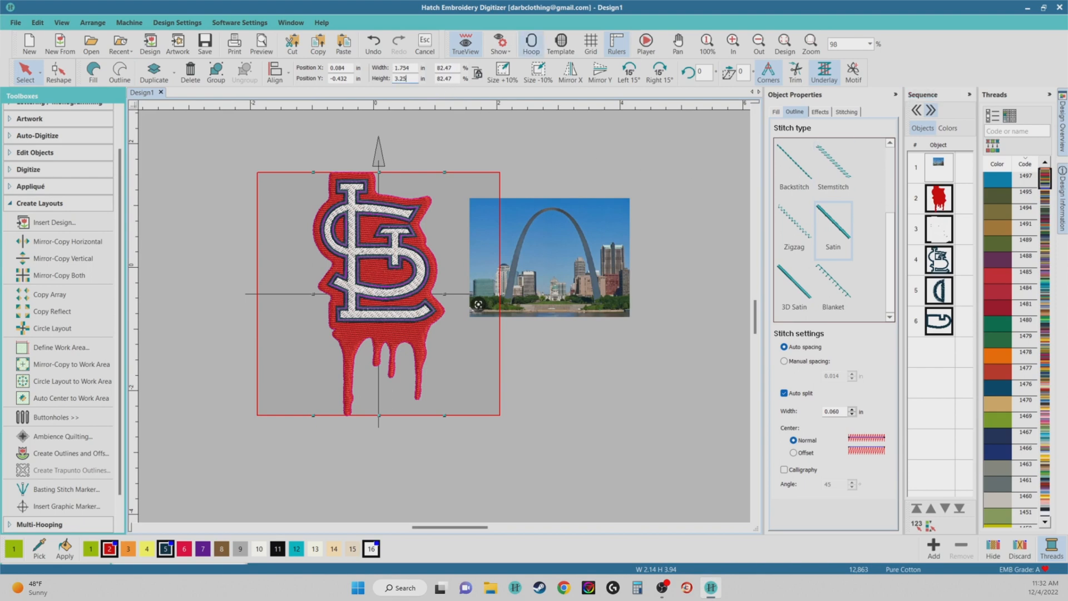
pyautogui.press('Return')
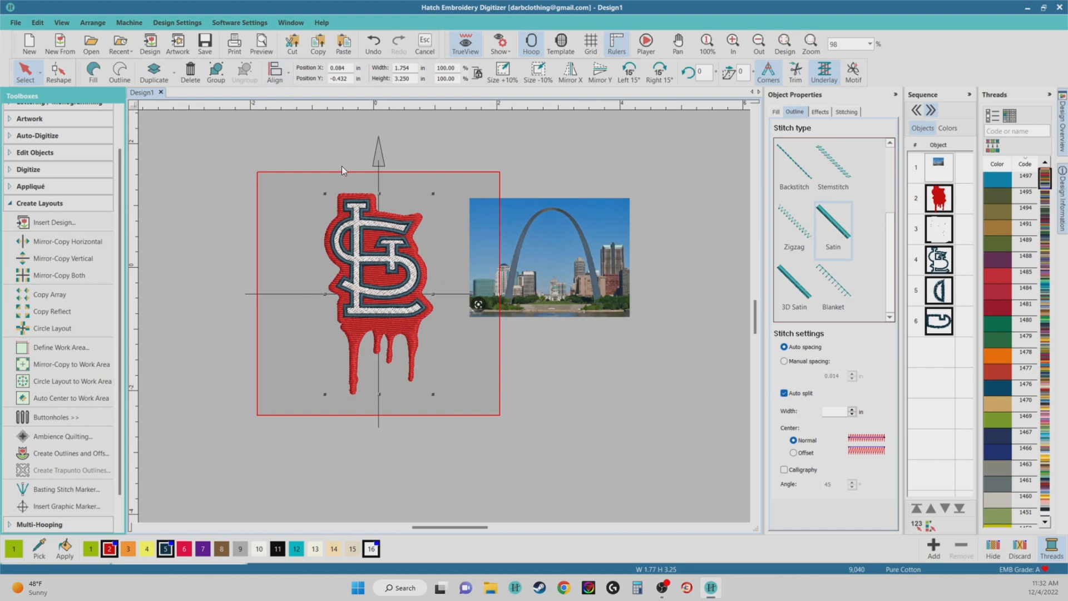
pyautogui.scroll(4, 446, 318)
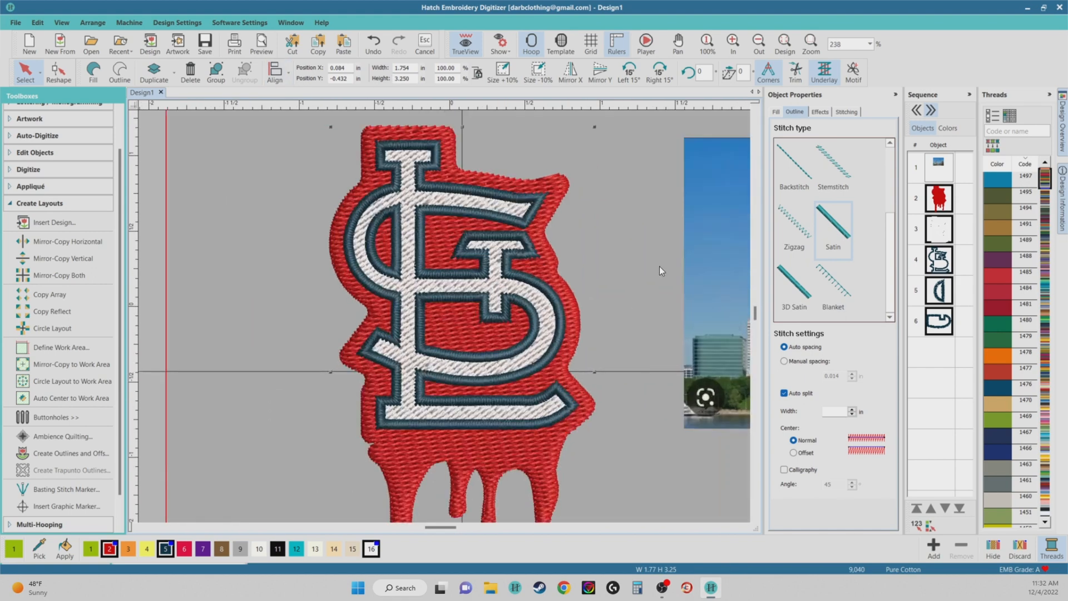
pyautogui.click(660, 271)
pyautogui.scroll(-2, 445, 320)
pyautogui.scroll(3, 445, 320)
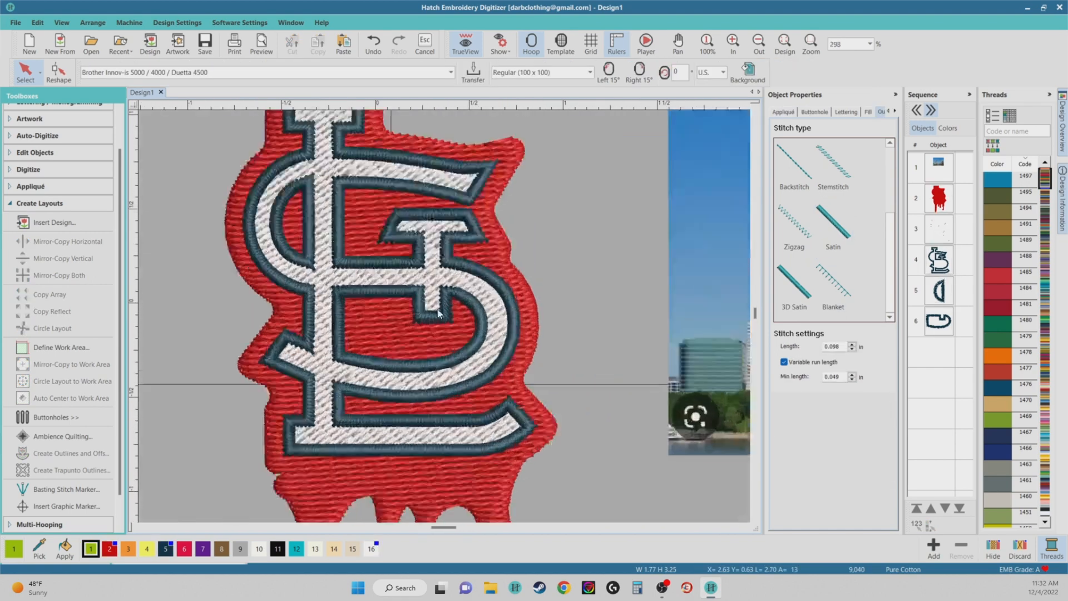
# Try the Satin fill on the white lettering and return it to Tatami
pyautogui.click(429, 278)
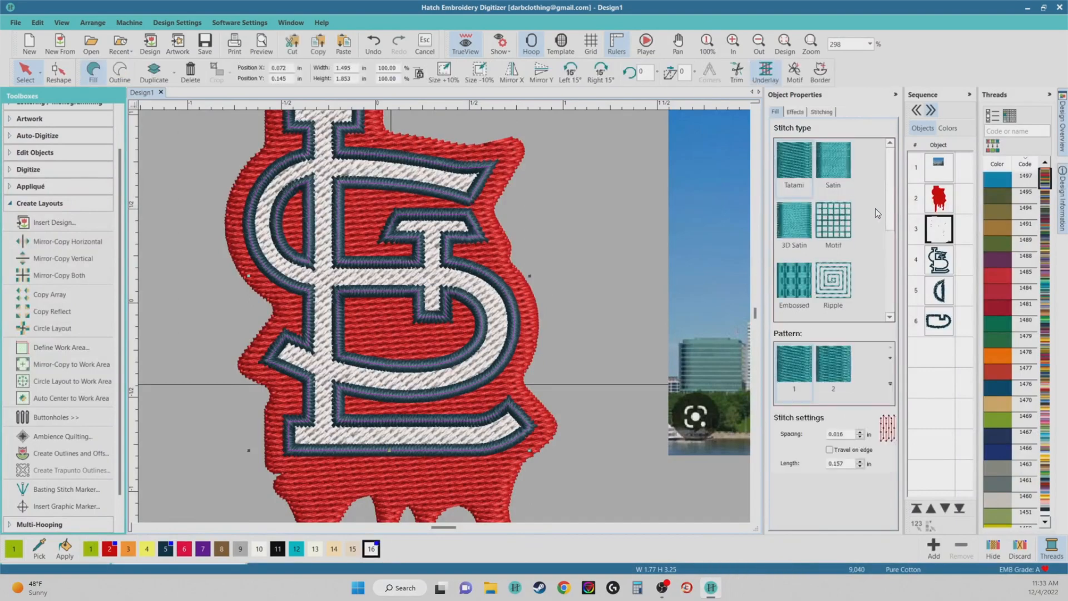
pyautogui.click(837, 163)
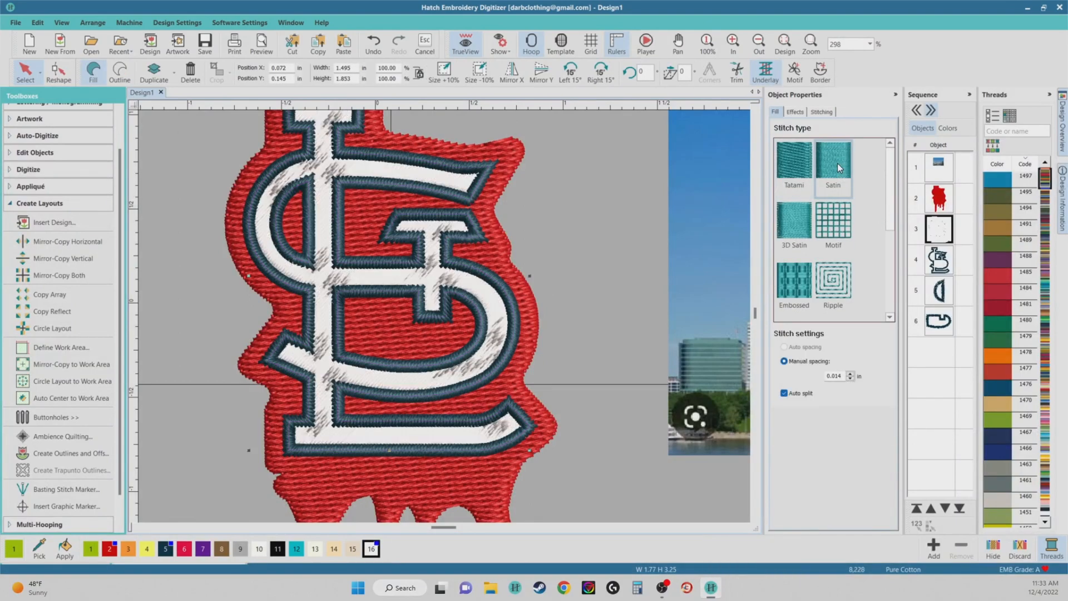
pyautogui.click(794, 162)
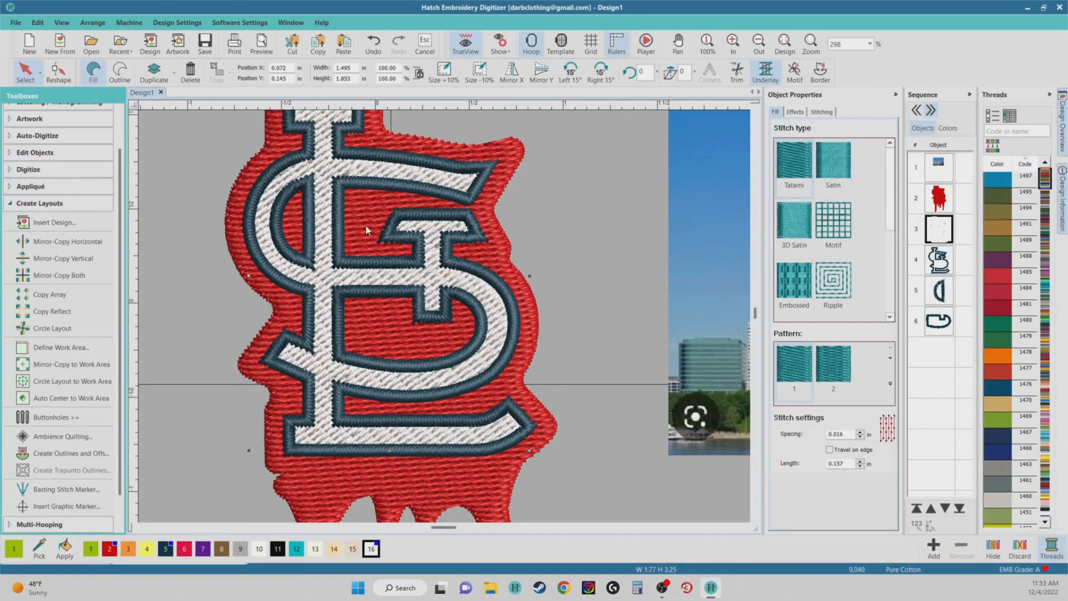
pyautogui.scroll(-3, 445, 316)
pyautogui.scroll(3, 445, 316)
pyautogui.click(638, 298)
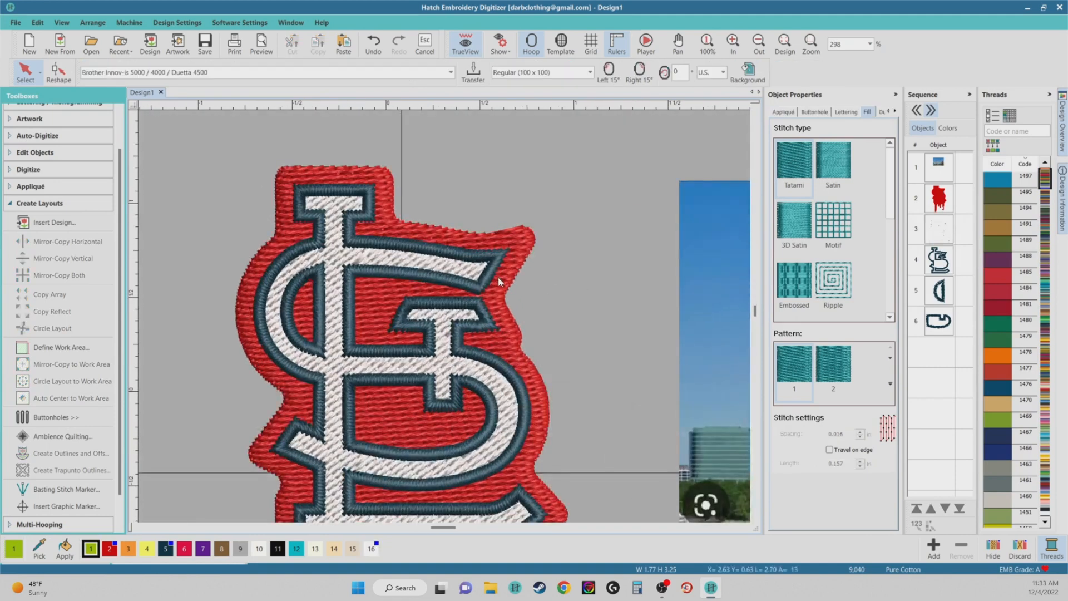
# Set the satin width of the lettering's outer navy outline to 0.035 in
pyautogui.click(491, 270)
pyautogui.moveTo(842, 413); pyautogui.dragTo(834, 399)
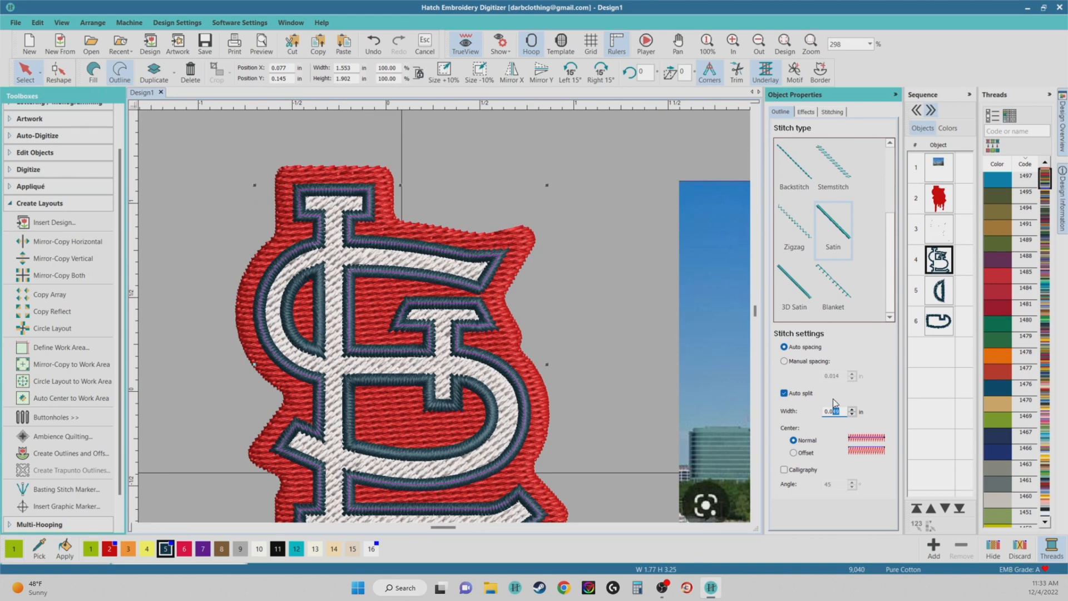
pyautogui.write('35')
pyautogui.press('Return')
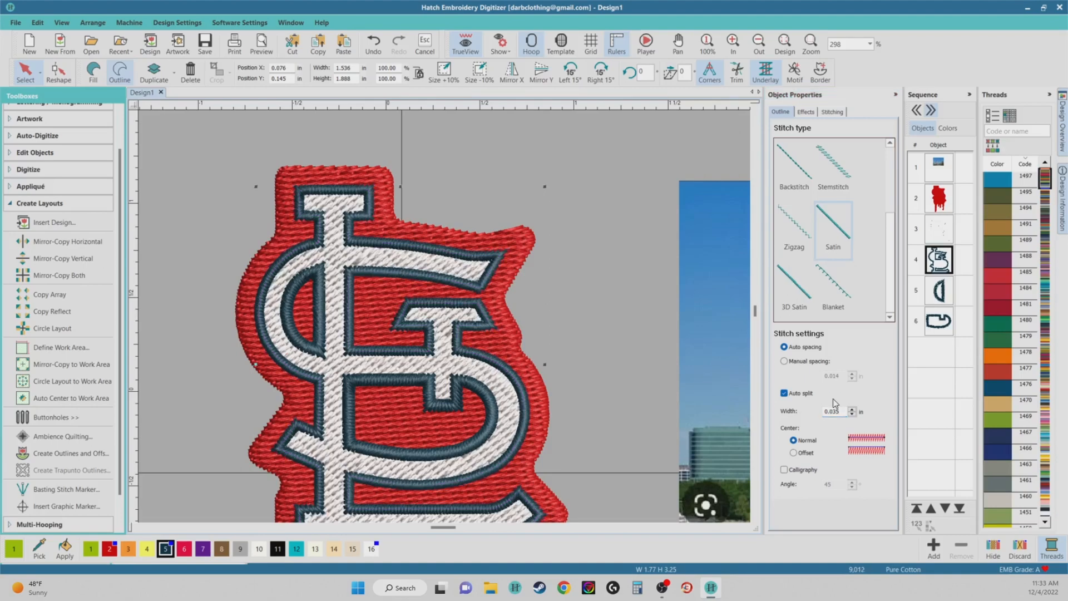
pyautogui.scroll(-3, 460, 321)
pyautogui.click(511, 337)
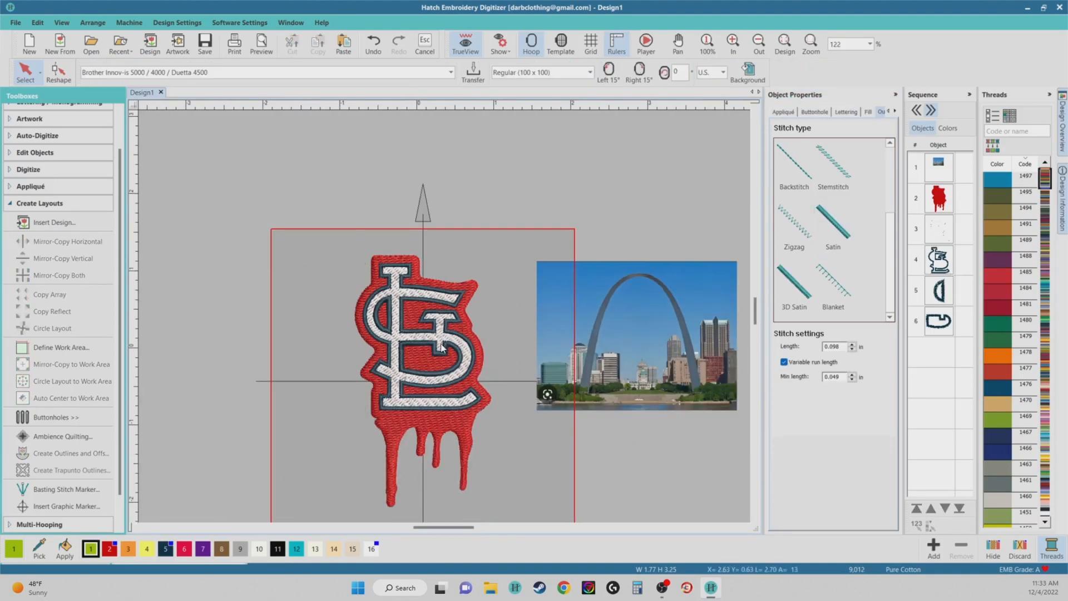
# Move the Gateway Arch photo up and left so it sits against the logo's upper right side
pyautogui.scroll(2, 443, 319)
pyautogui.scroll(-2, 444, 316)
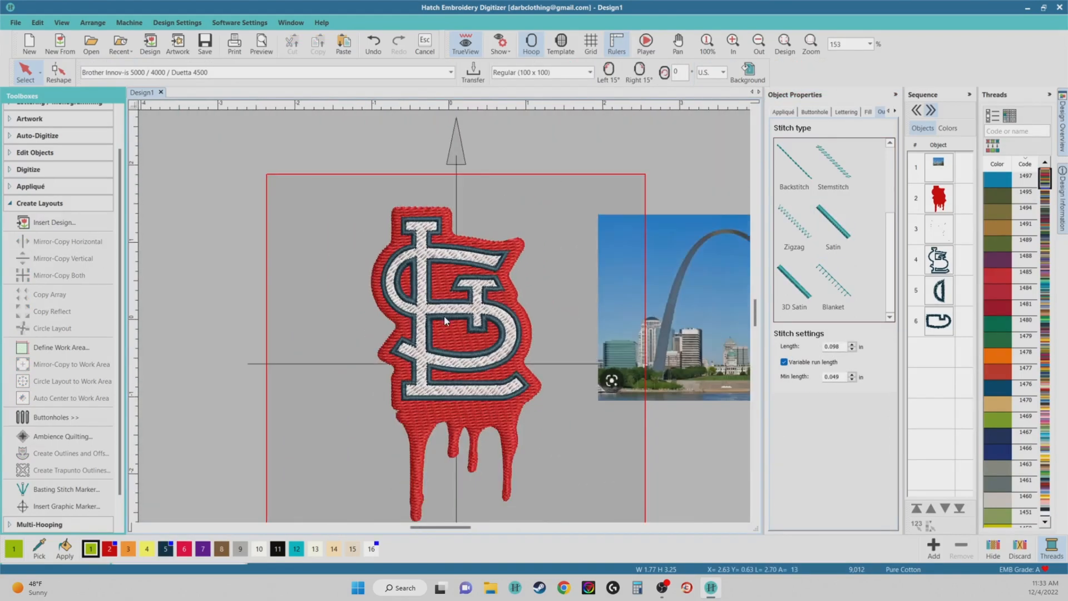
pyautogui.moveTo(698, 292); pyautogui.dragTo(626, 209)
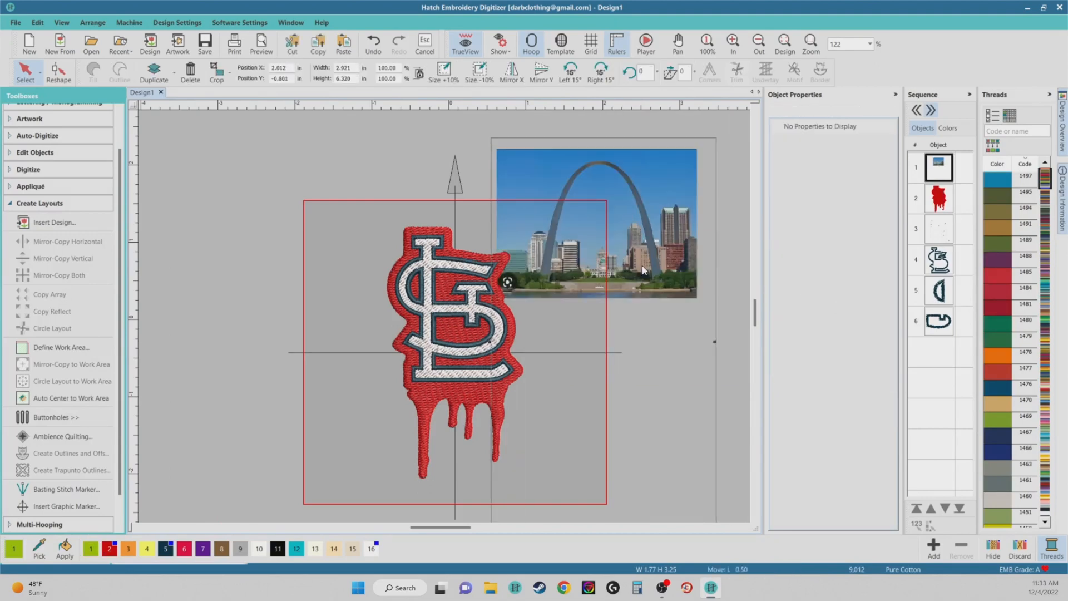
pyautogui.scroll(4, 444, 316)
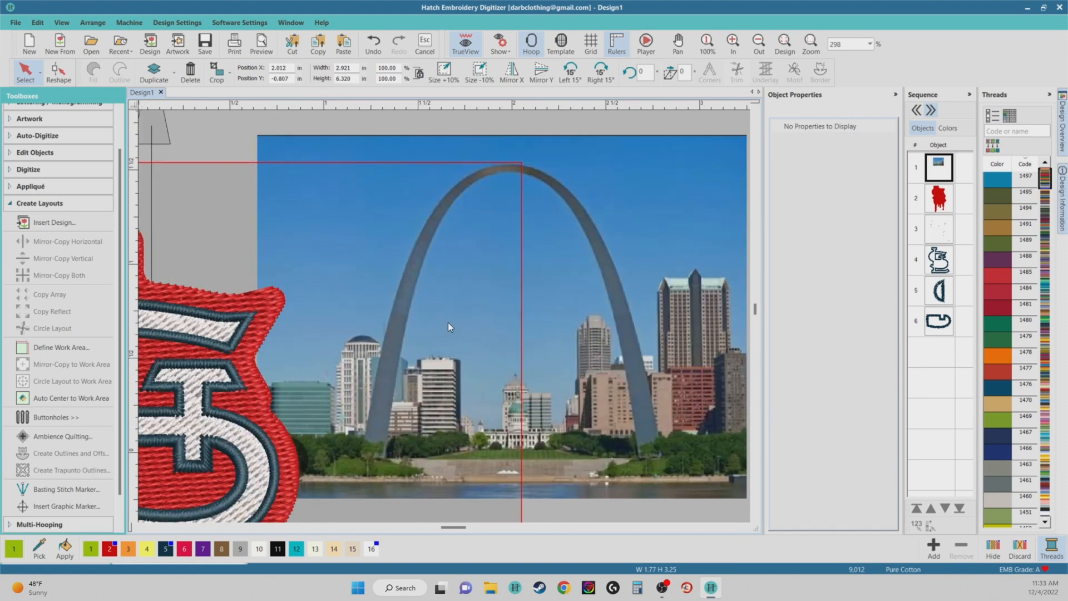
# Start a closed shape at the foot of the arch's left leg and trace its outer edge up towards the crown, removing misplaced points
pyautogui.click(14, 205)
pyautogui.click(29, 214)
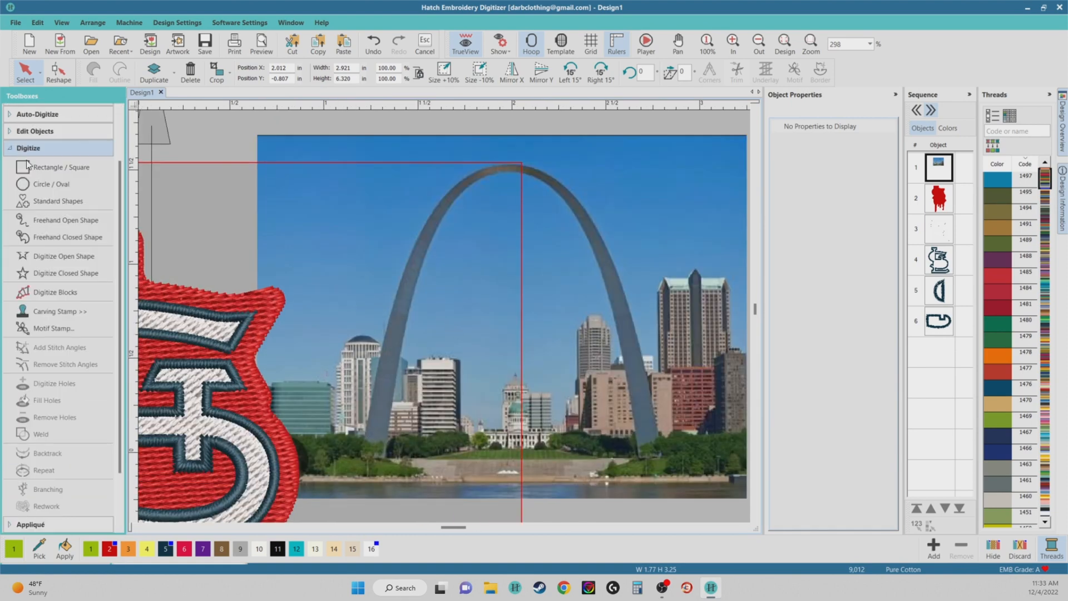
pyautogui.click(52, 274)
pyautogui.click(382, 456)
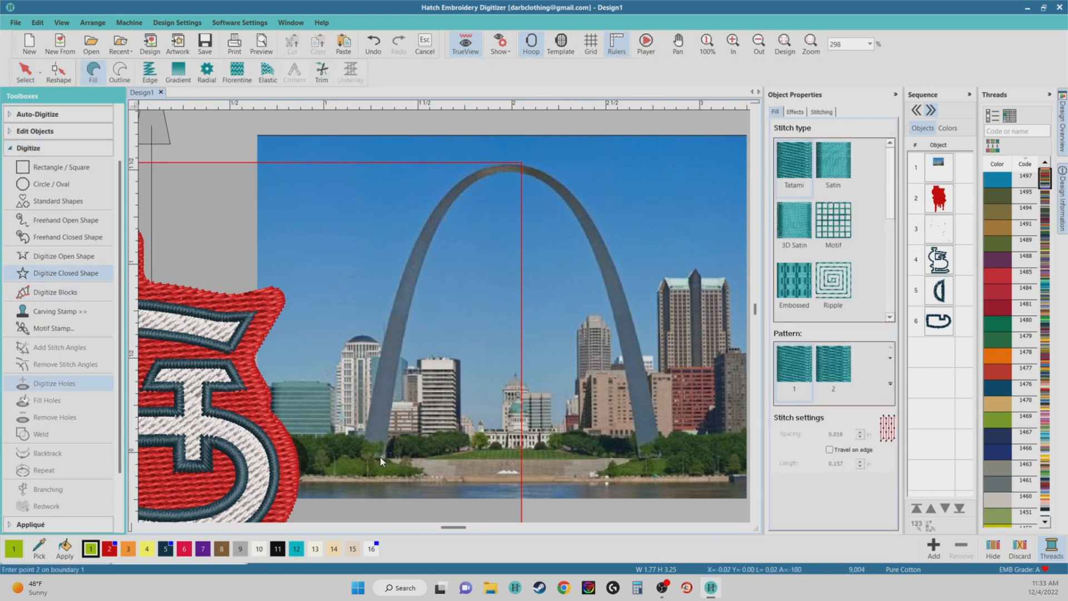
pyautogui.click(362, 457)
pyautogui.click(423, 226)
pyautogui.scroll(2, 442, 208)
pyautogui.click(455, 246)
pyautogui.press('BackSpace')
pyautogui.press('BackSpace')
pyautogui.scroll(-3, 444, 316)
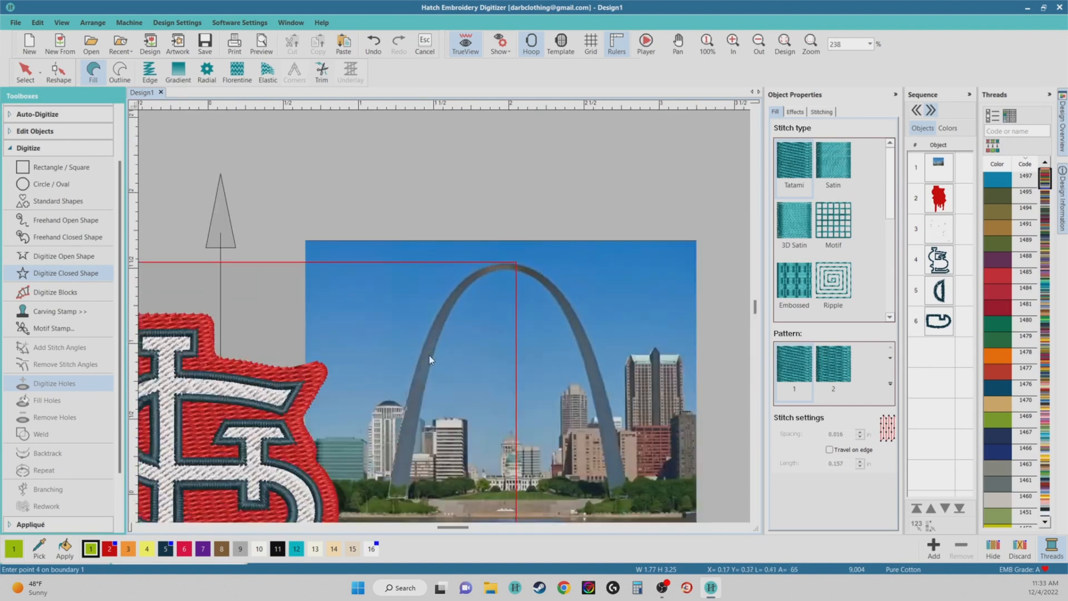
pyautogui.scroll(2, 433, 352)
pyautogui.click(439, 258)
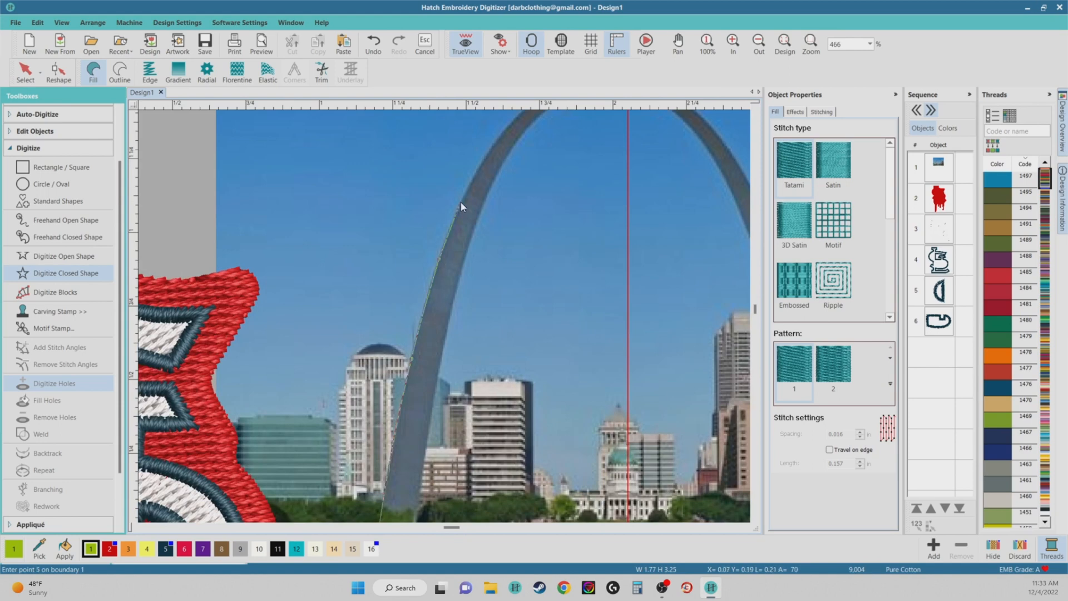
pyautogui.scroll(2, 461, 203)
pyautogui.click(468, 269)
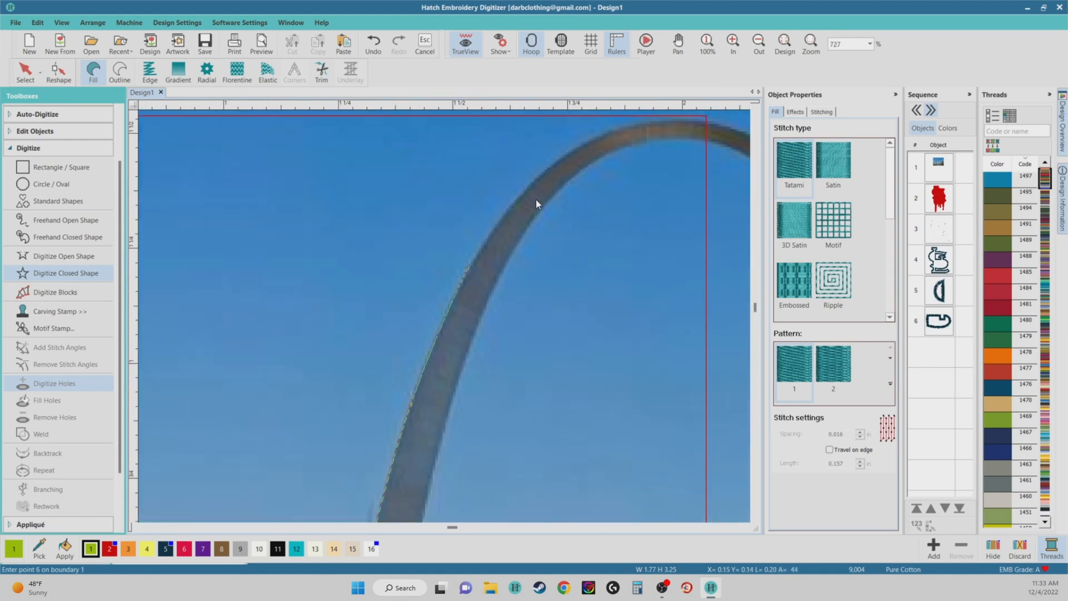
# Continue the closed shape's outline over the crown of the arch along its outer edge
pyautogui.click(540, 174)
pyautogui.click(485, 308)
pyautogui.click(568, 318)
pyautogui.click(634, 357)
pyautogui.scroll(1, 444, 321)
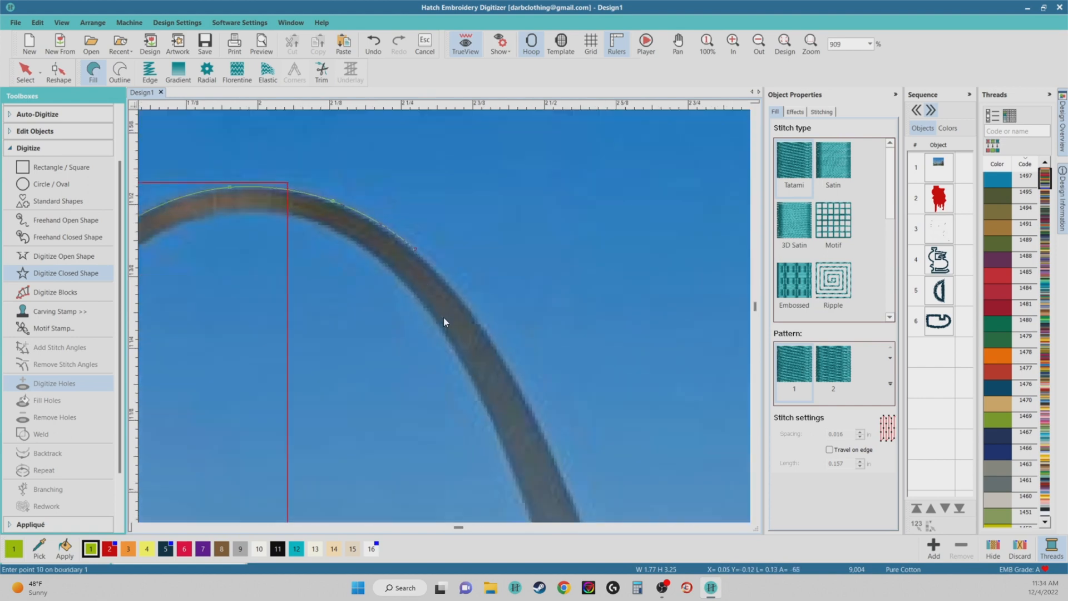
pyautogui.click(512, 371)
# Trace the outer edge of the arch's right leg down to its foot
pyautogui.scroll(-3, 511, 371)
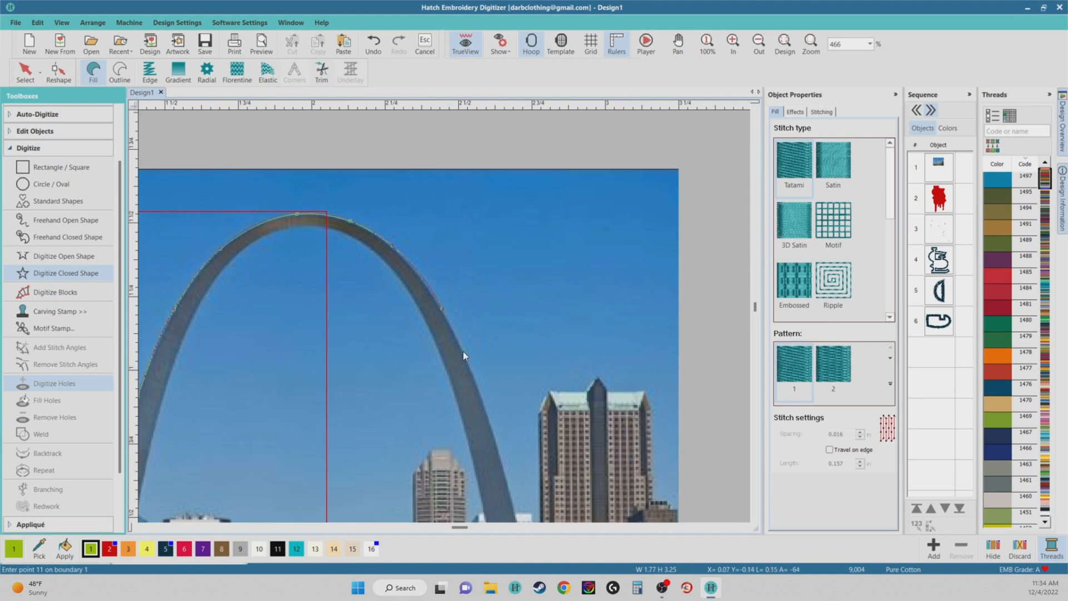
pyautogui.click(475, 387)
pyautogui.scroll(-1, 481, 390)
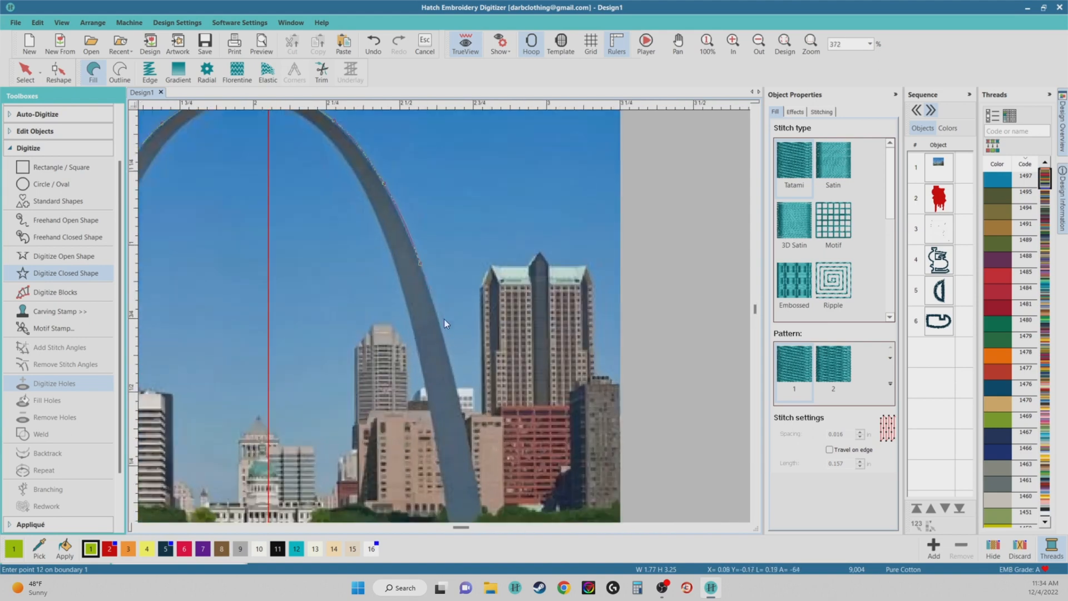
pyautogui.click(447, 348)
pyautogui.scroll(-5, 447, 348)
pyautogui.scroll(5, 444, 343)
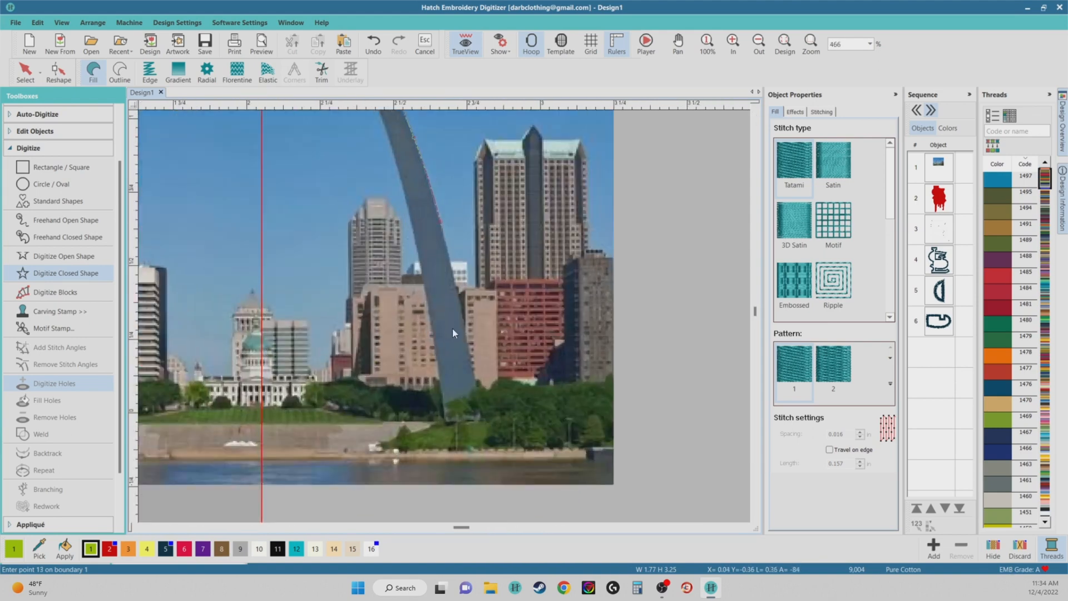
pyautogui.click(471, 362)
# Trace the inner edge of the arch up the right leg and across the underside of the crown
pyautogui.click(403, 188)
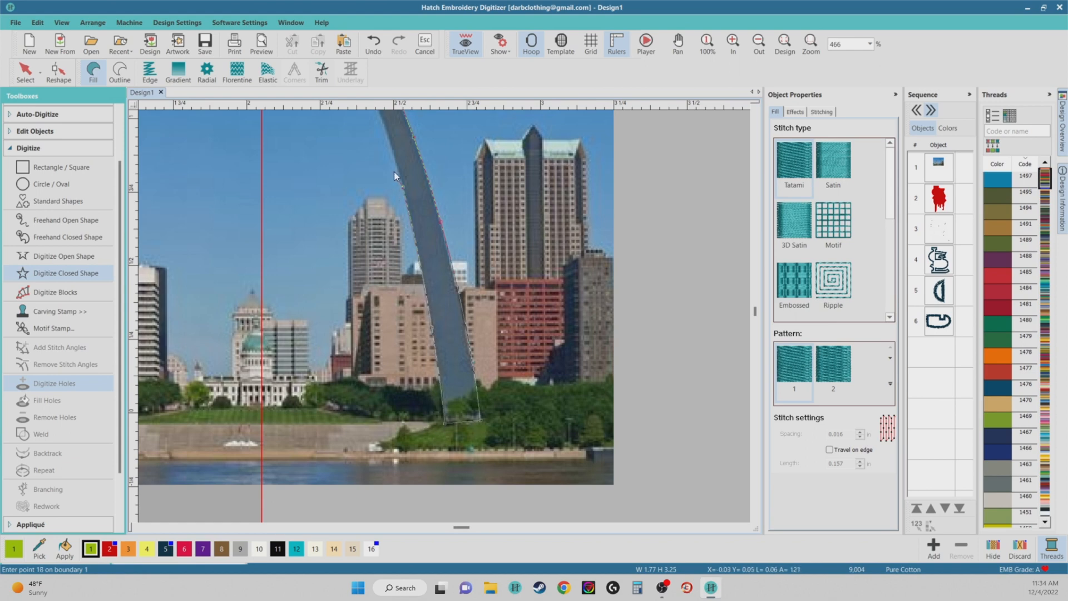
pyautogui.scroll(1, 397, 175)
pyautogui.click(439, 269)
pyautogui.click(385, 182)
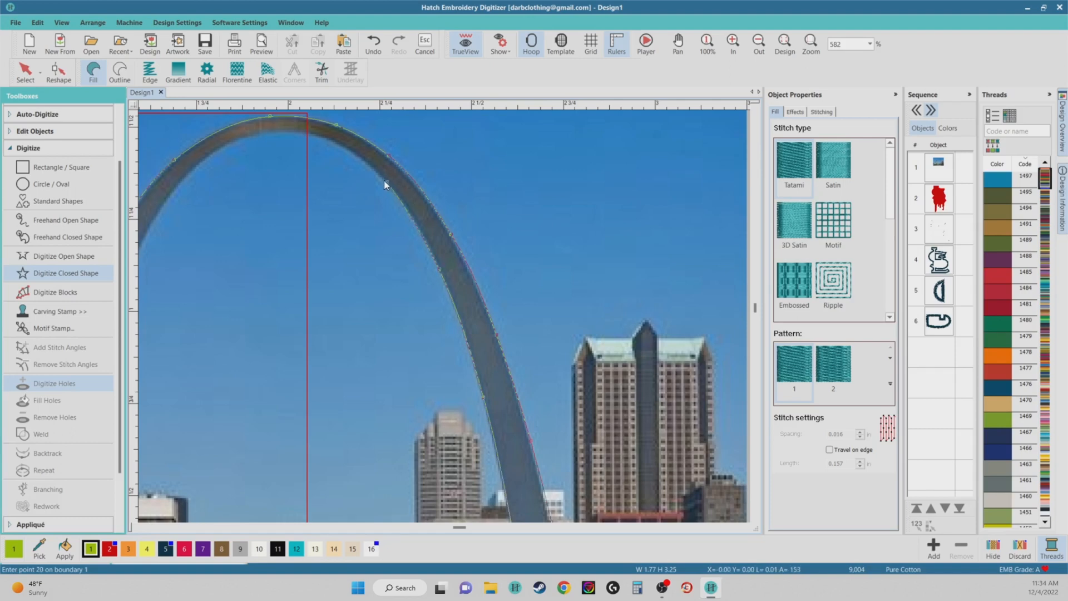
pyautogui.click(322, 137)
pyautogui.click(269, 132)
pyautogui.click(212, 168)
# Remove the misplaced point and trace the upper inner edge of the arch's left leg
pyautogui.scroll(-2, 291, 280)
pyautogui.scroll(4, 444, 319)
pyautogui.click(445, 314)
pyautogui.press('BackSpace')
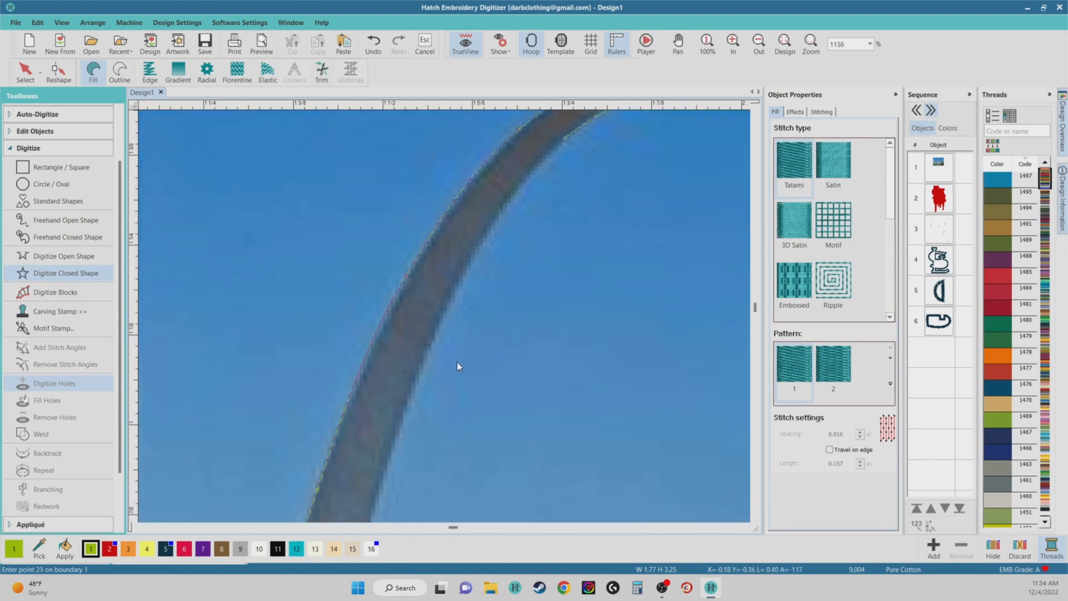
pyautogui.click(504, 208)
pyautogui.click(457, 294)
pyautogui.click(412, 403)
# Trace the rest of the left leg's inner edge down to its foot and finish the closed arch shape
pyautogui.scroll(-5, 439, 326)
pyautogui.scroll(6, 445, 326)
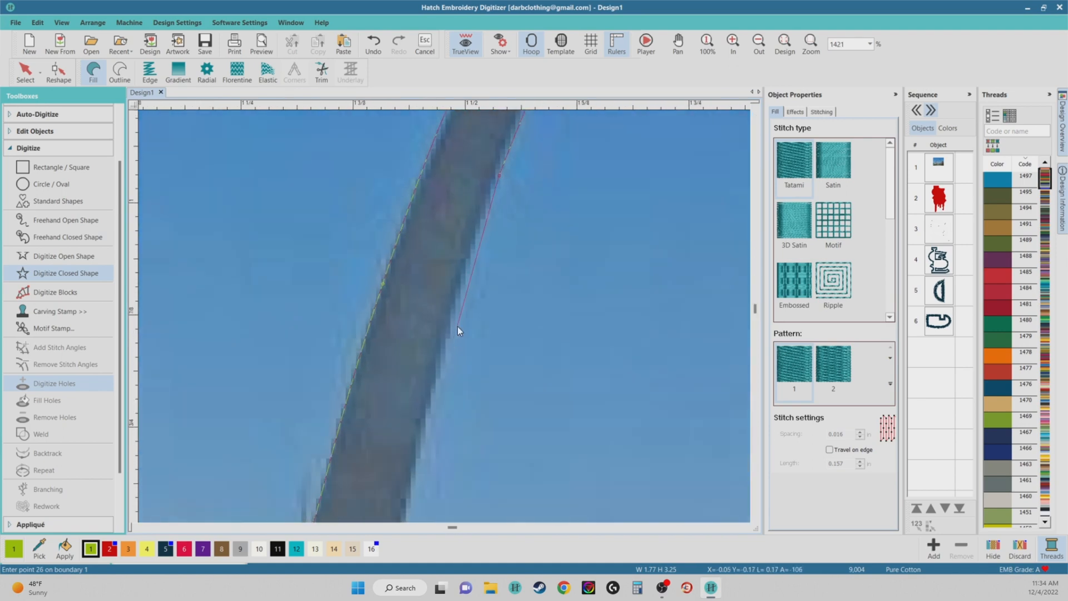
pyautogui.click(450, 348)
pyautogui.scroll(-4, 439, 348)
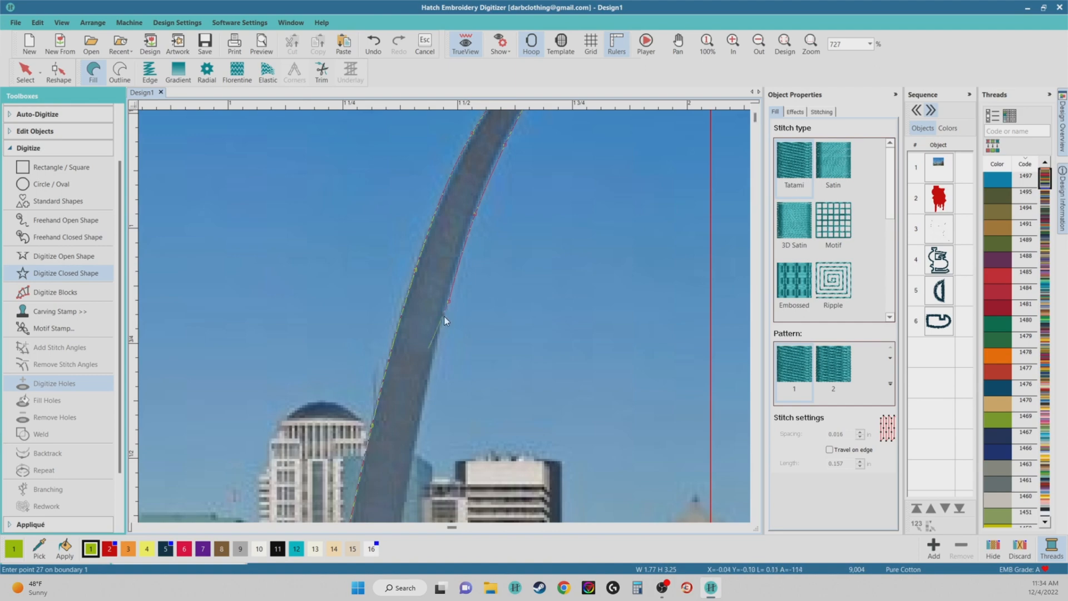
pyautogui.scroll(4, 443, 334)
pyautogui.click(446, 402)
pyautogui.scroll(-5, 442, 317)
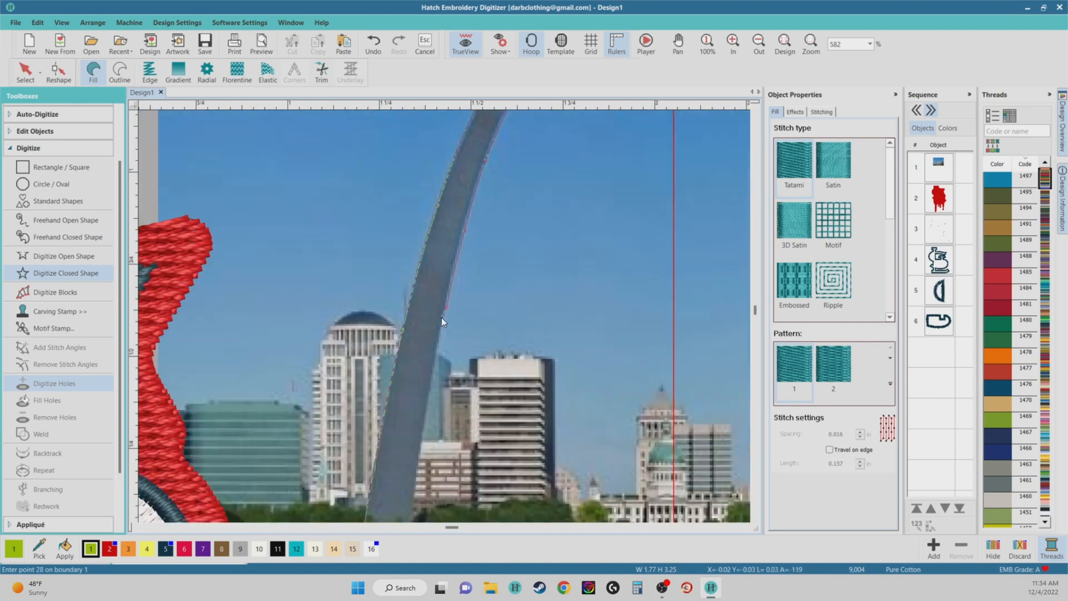
pyautogui.scroll(3, 444, 316)
pyautogui.scroll(3, 444, 316)
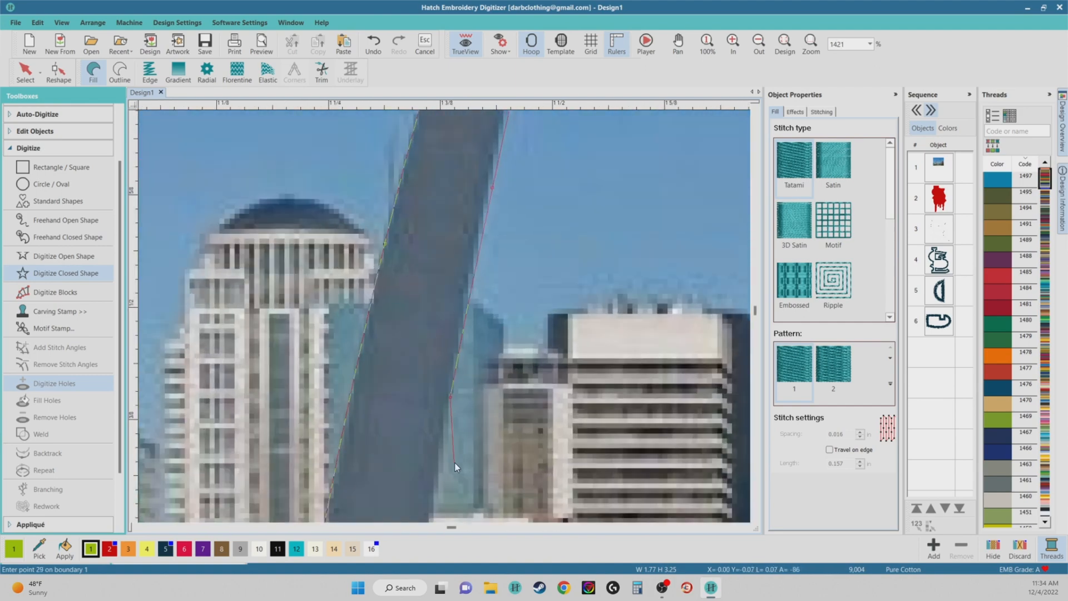
pyautogui.scroll(-4, 444, 316)
pyautogui.scroll(4, 446, 345)
pyautogui.click(426, 398)
pyautogui.scroll(-2, 426, 399)
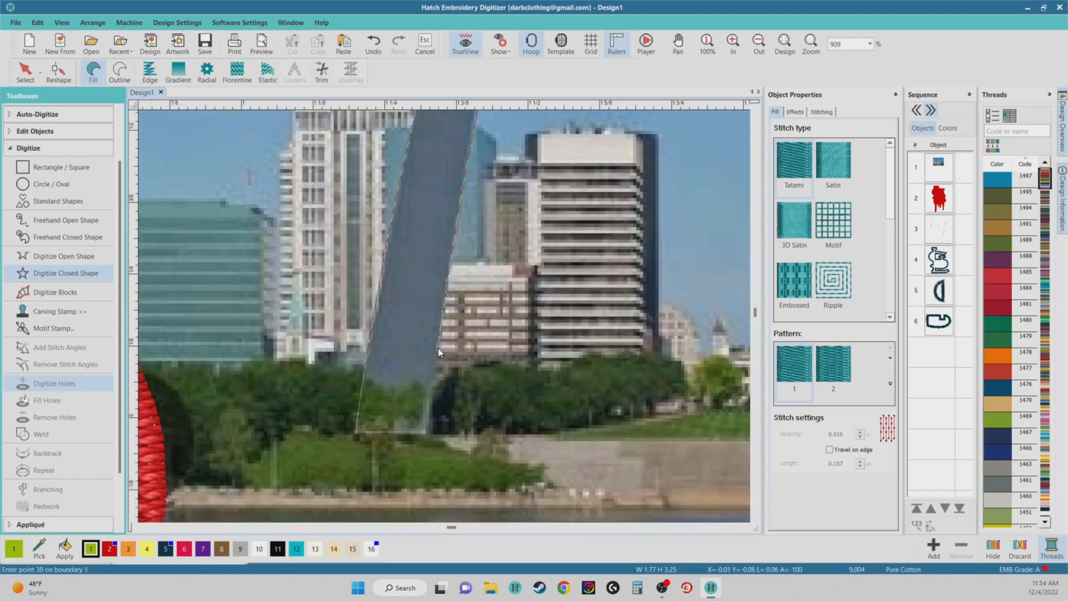
pyautogui.press('Return')
pyautogui.click(25, 72)
# Change the arch's fill to Satin and recolor it with gray thread color 9
pyautogui.scroll(-7, 450, 316)
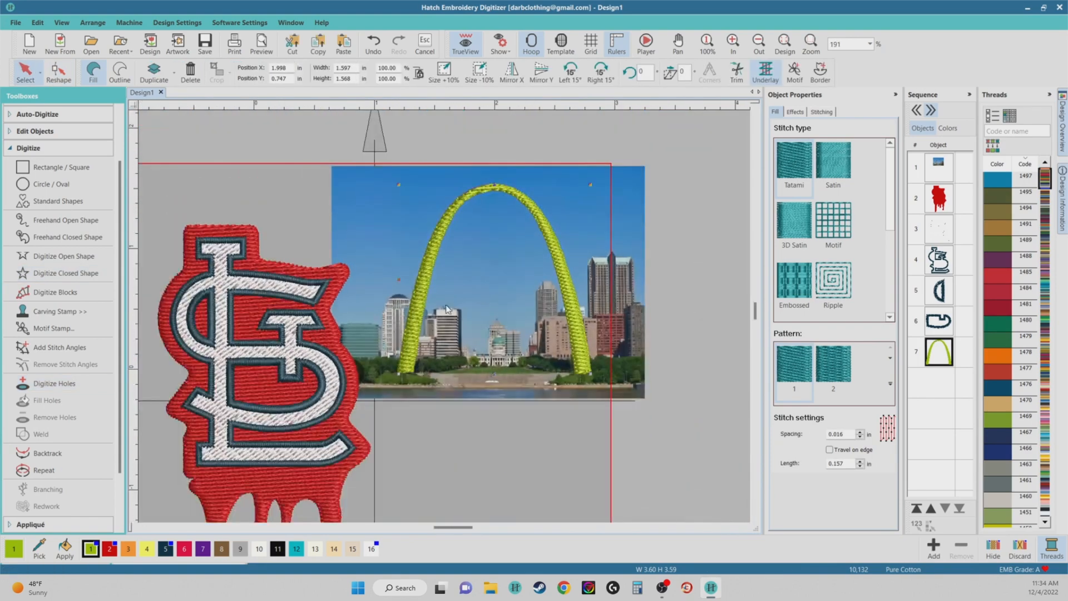
pyautogui.scroll(2, 445, 315)
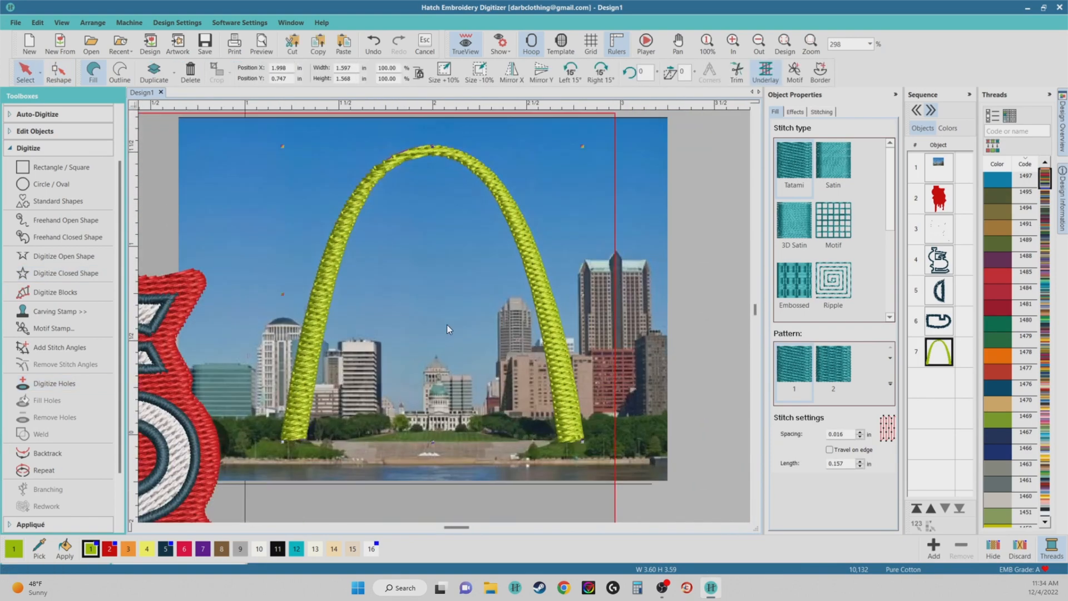
pyautogui.click(841, 170)
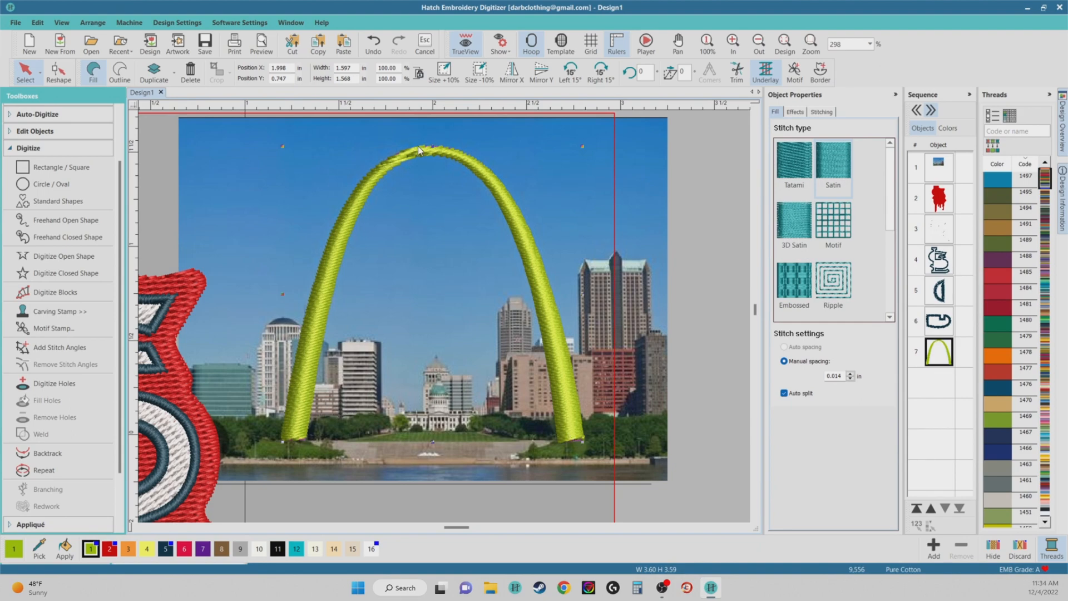
pyautogui.scroll(3, 418, 146)
pyautogui.scroll(-6, 444, 320)
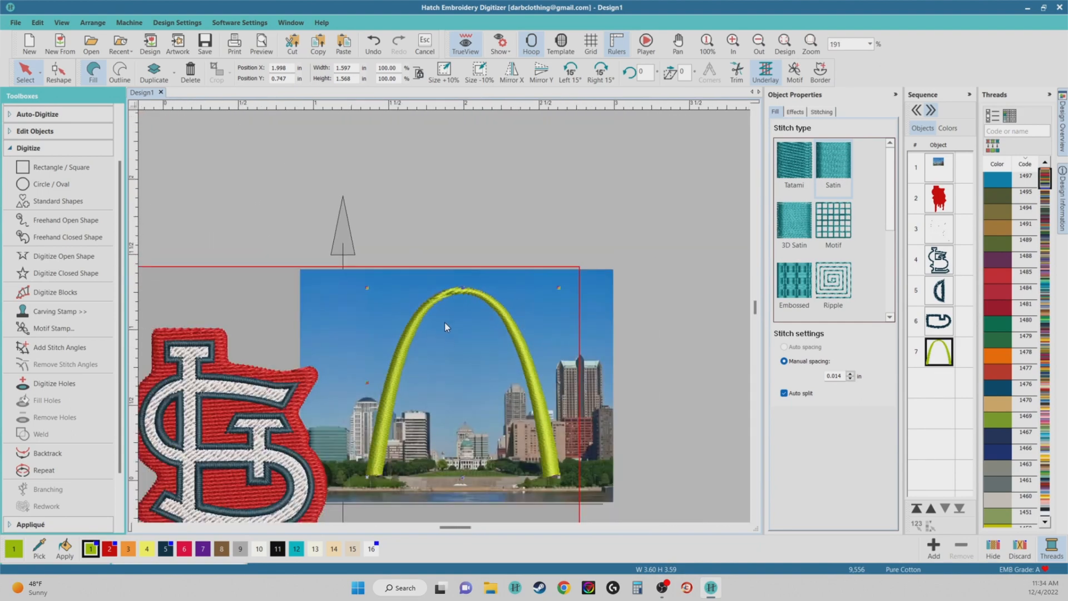
pyautogui.scroll(5, 443, 325)
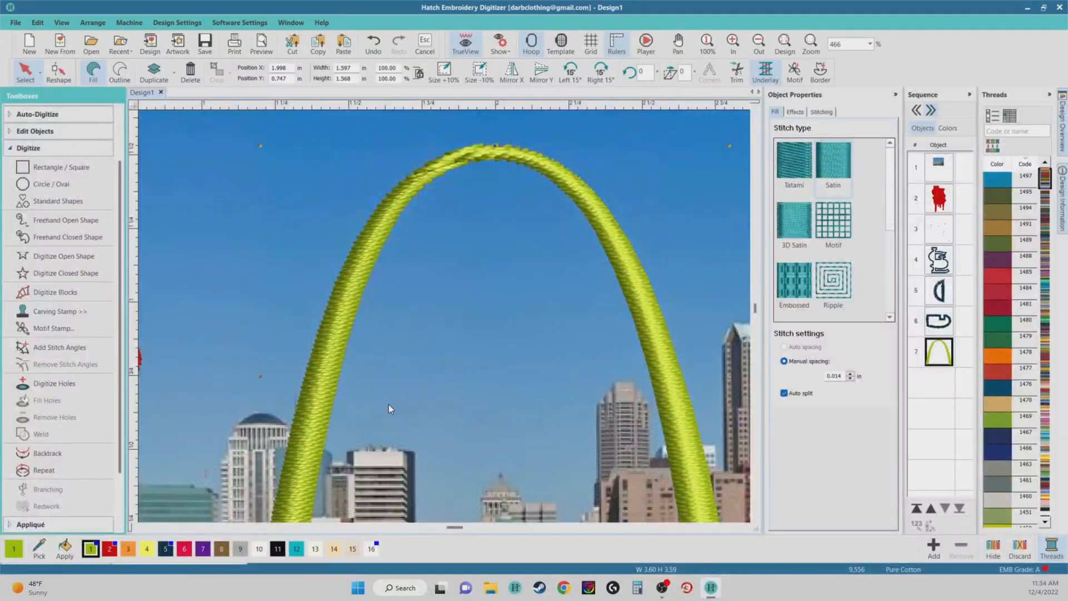
pyautogui.click(241, 550)
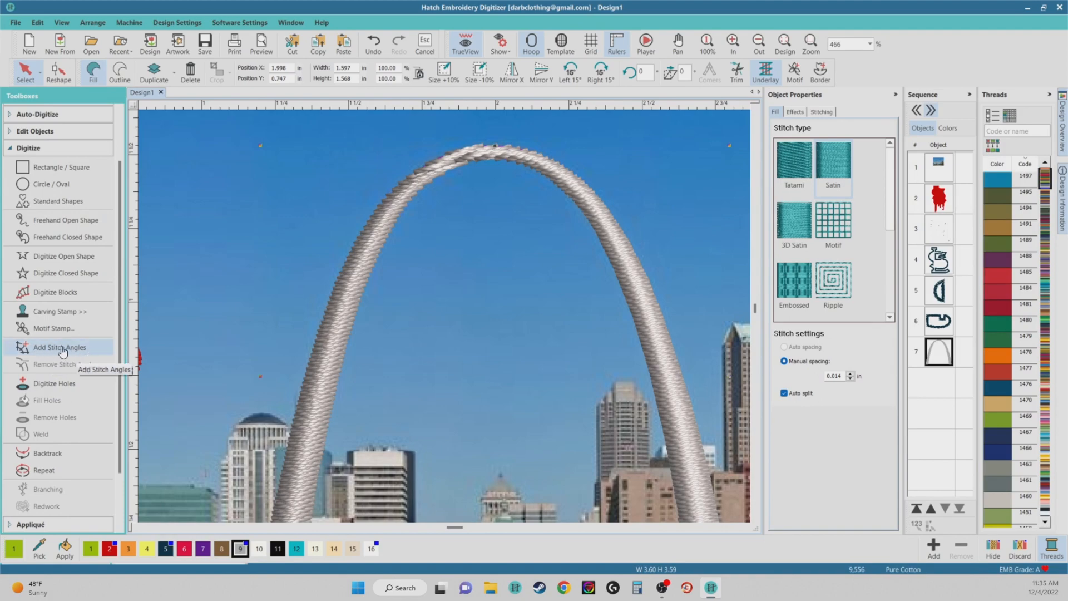
# Add stitch angle lines across the arch's left leg, running from its lower part up towards the crown
pyautogui.click(73, 350)
pyautogui.scroll(-2, 399, 390)
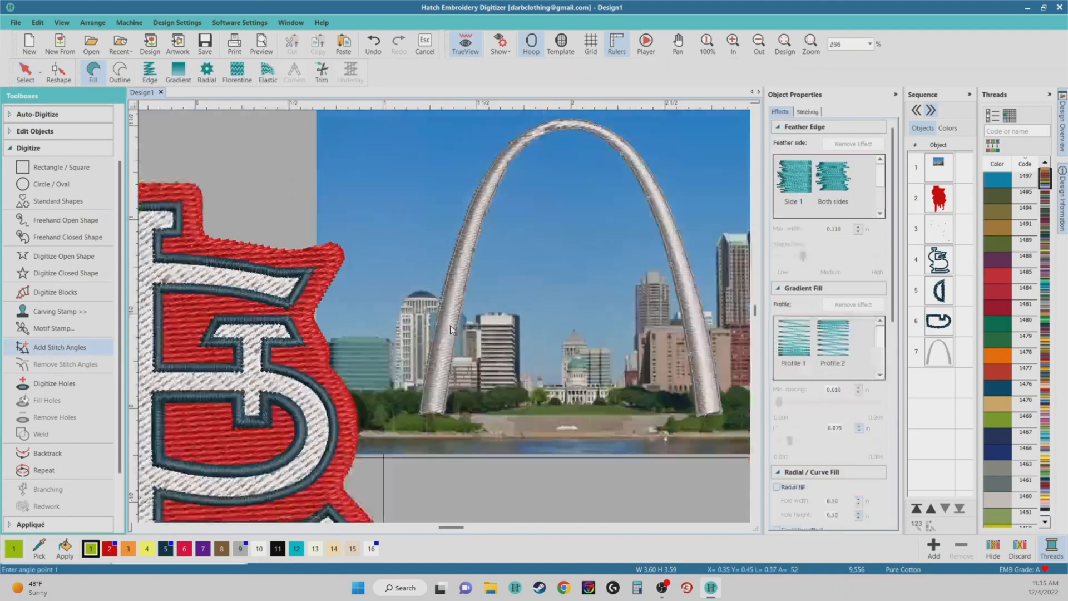
pyautogui.scroll(2, 438, 341)
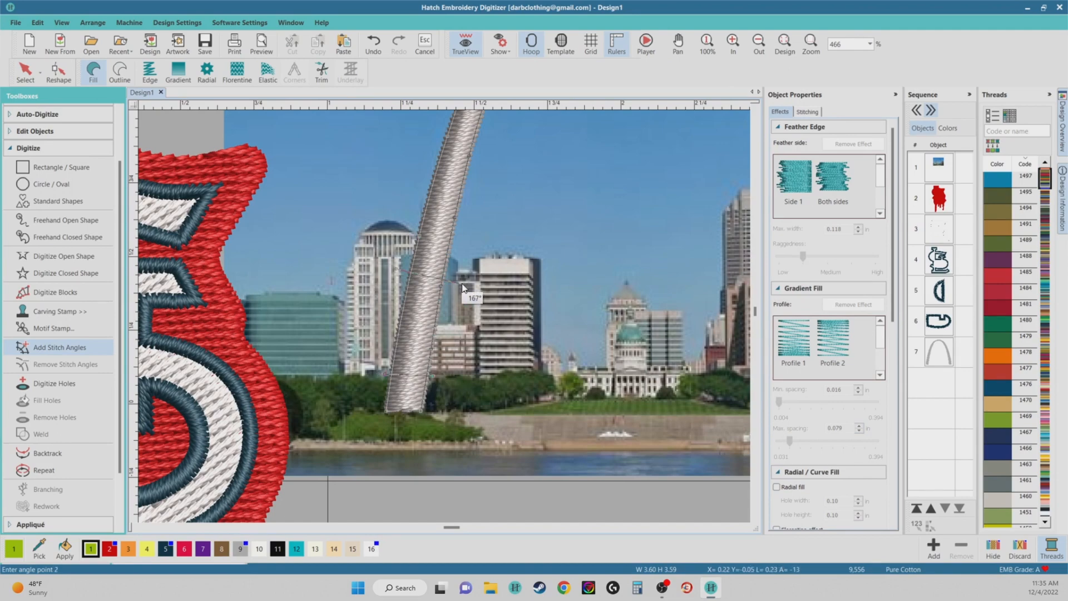
pyautogui.scroll(-1, 440, 316)
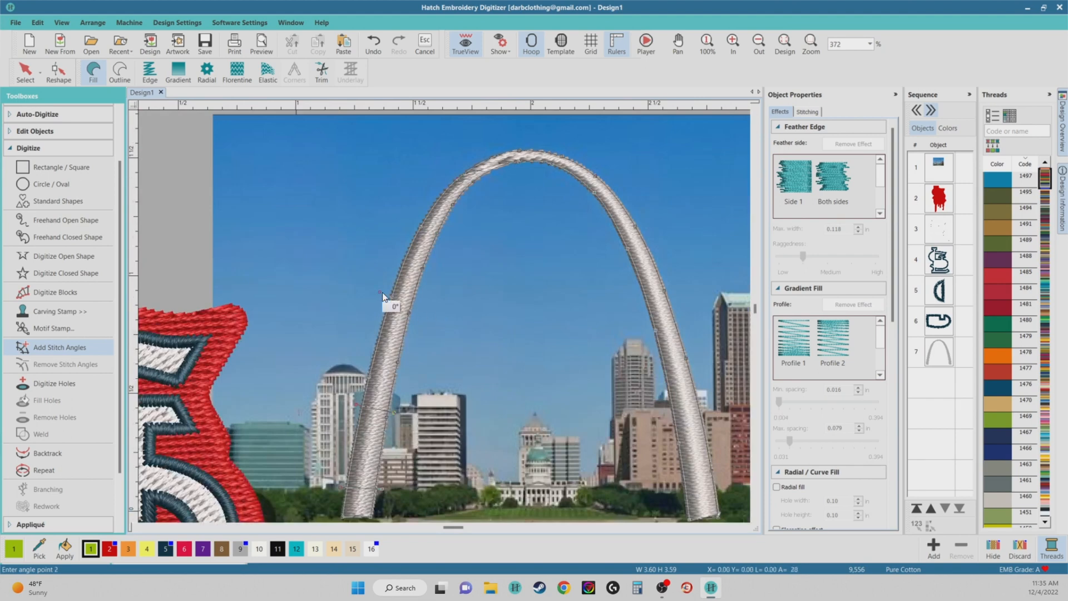
pyautogui.click(452, 217)
# Add stitch angle lines across the arch's right leg down to its foot and apply all the angles to the arch
pyautogui.click(665, 275)
pyautogui.click(638, 294)
pyautogui.click(661, 387)
pyautogui.scroll(1, 675, 420)
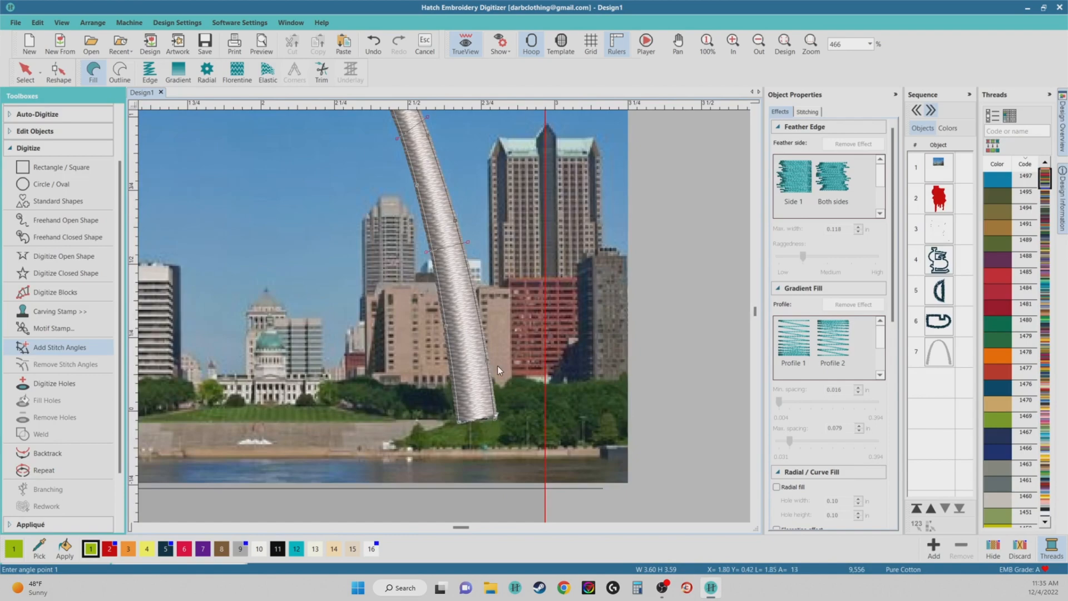
pyautogui.click(435, 374)
pyautogui.scroll(-1, 443, 316)
pyautogui.scroll(-1, 445, 300)
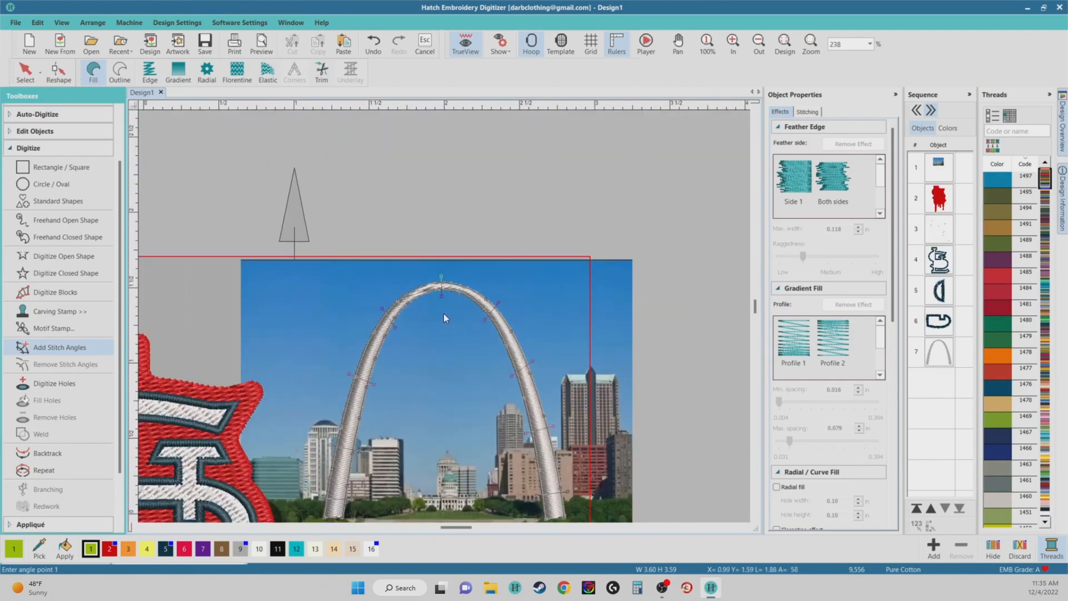
pyautogui.scroll(1, 443, 313)
pyautogui.scroll(-1, 442, 303)
pyautogui.scroll(2, 444, 315)
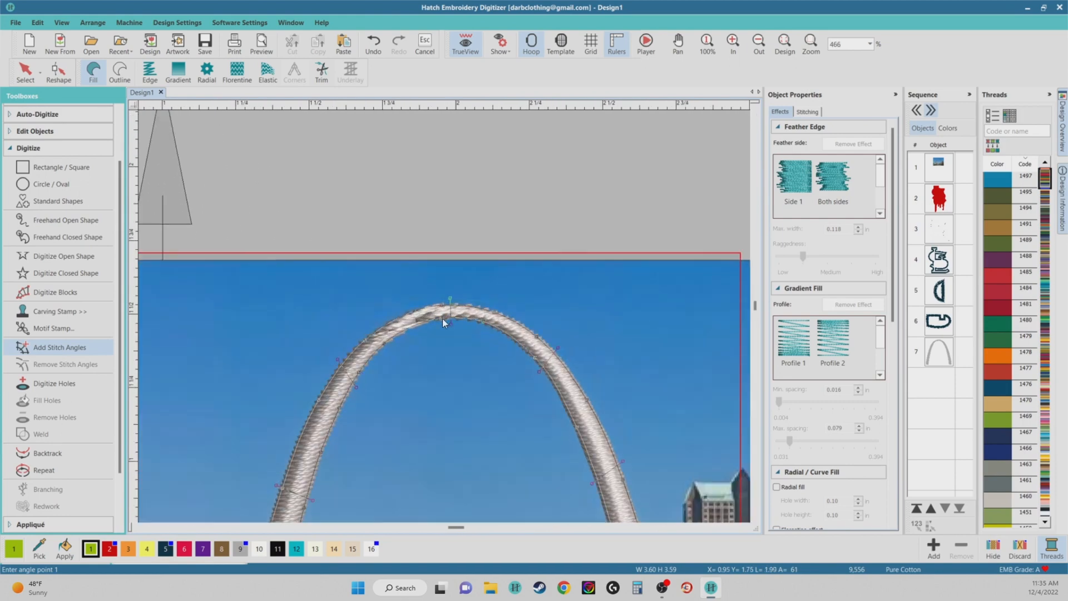
pyautogui.press('Return')
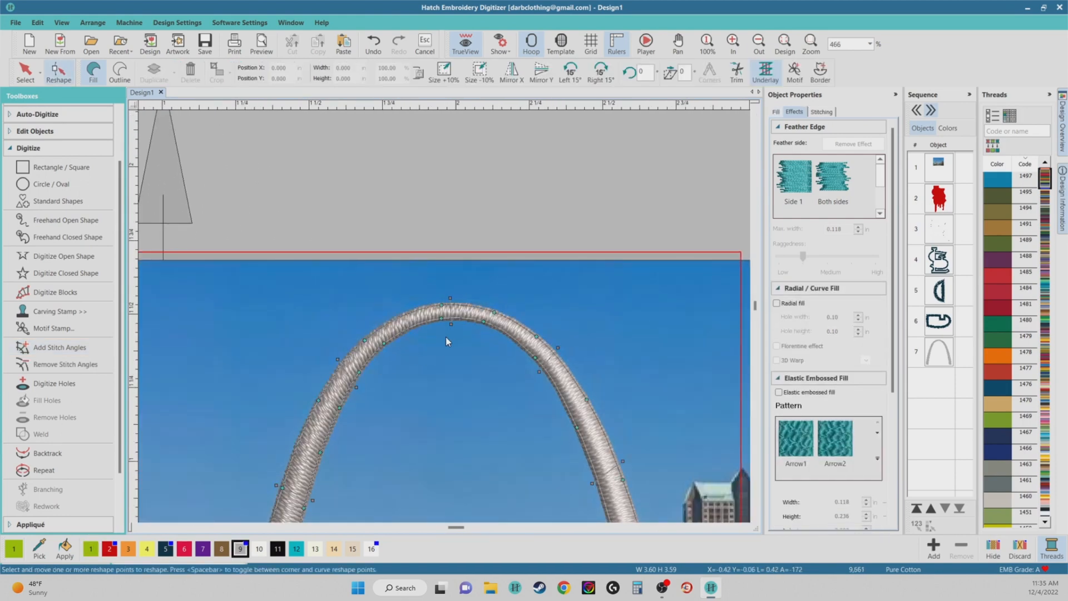
# Move the satin arch off the photo onto the logo, with its legs spanning the white lettering
pyautogui.scroll(-2, 449, 329)
pyautogui.scroll(2, 443, 322)
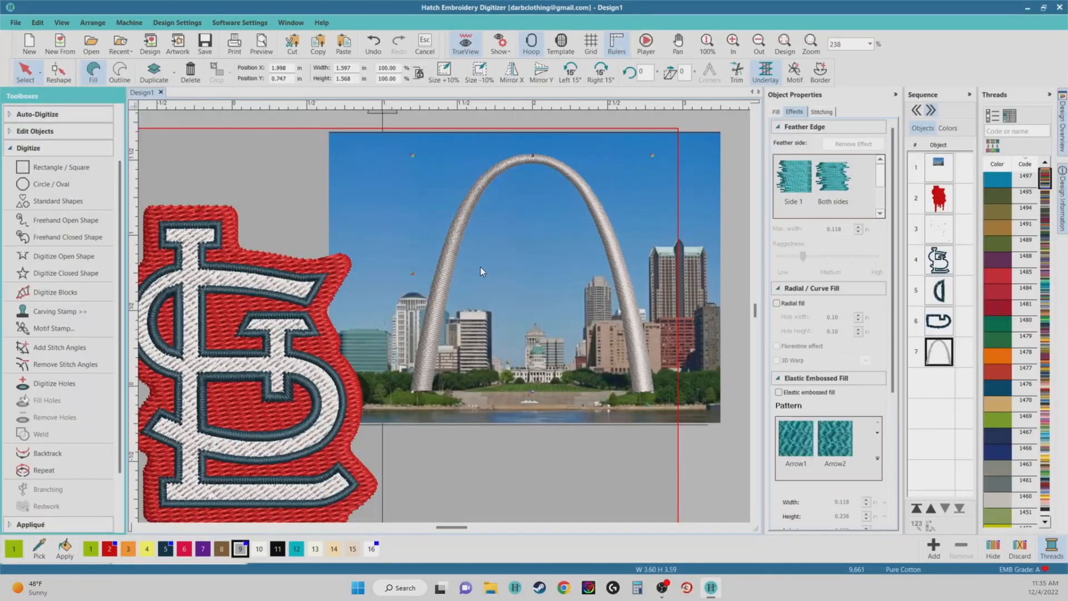
pyautogui.click(777, 111)
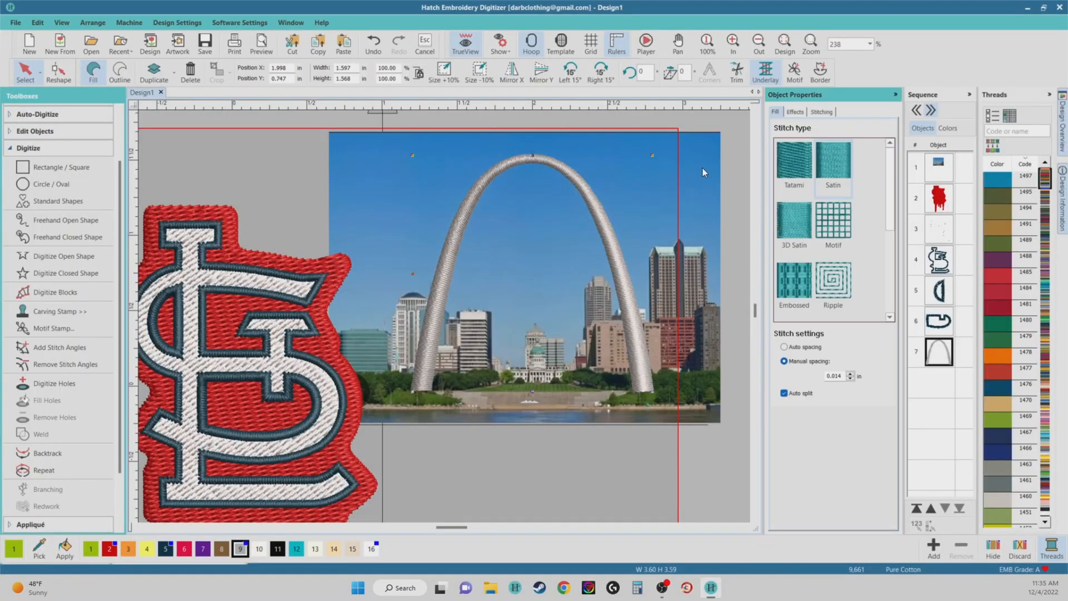
pyautogui.scroll(-2, 465, 224)
pyautogui.scroll(1, 412, 328)
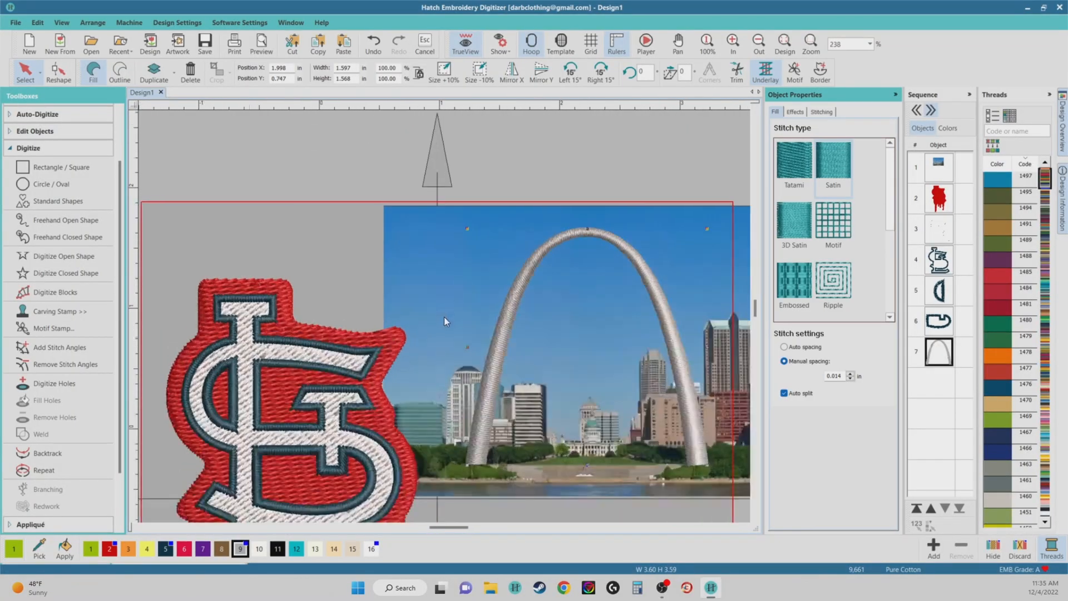
pyautogui.scroll(-2, 444, 316)
pyautogui.scroll(-1, 399, 329)
pyautogui.scroll(1, 475, 333)
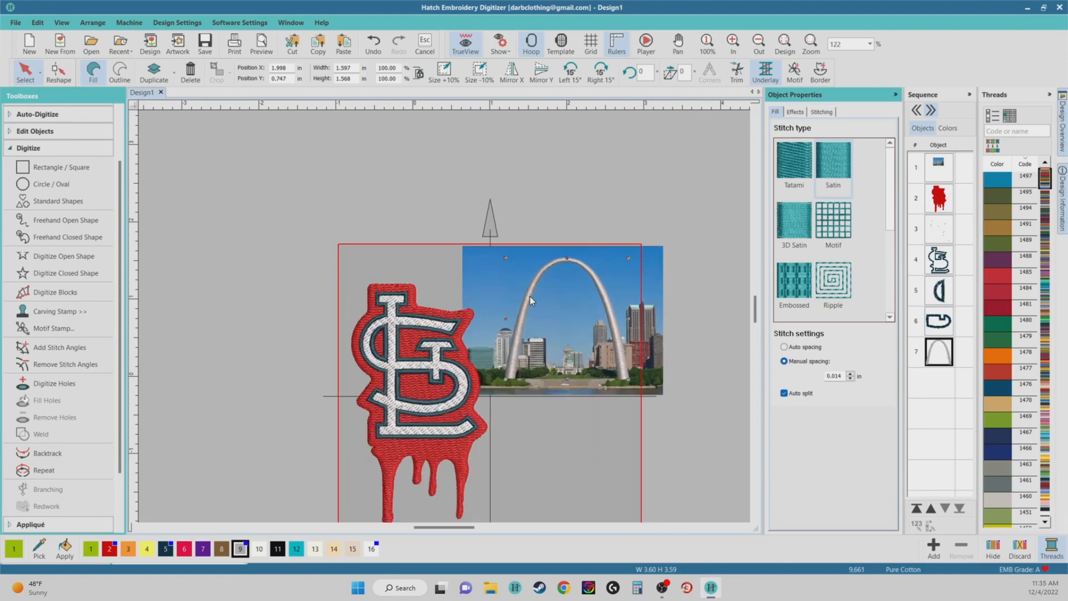
pyautogui.moveTo(526, 300); pyautogui.dragTo(454, 327)
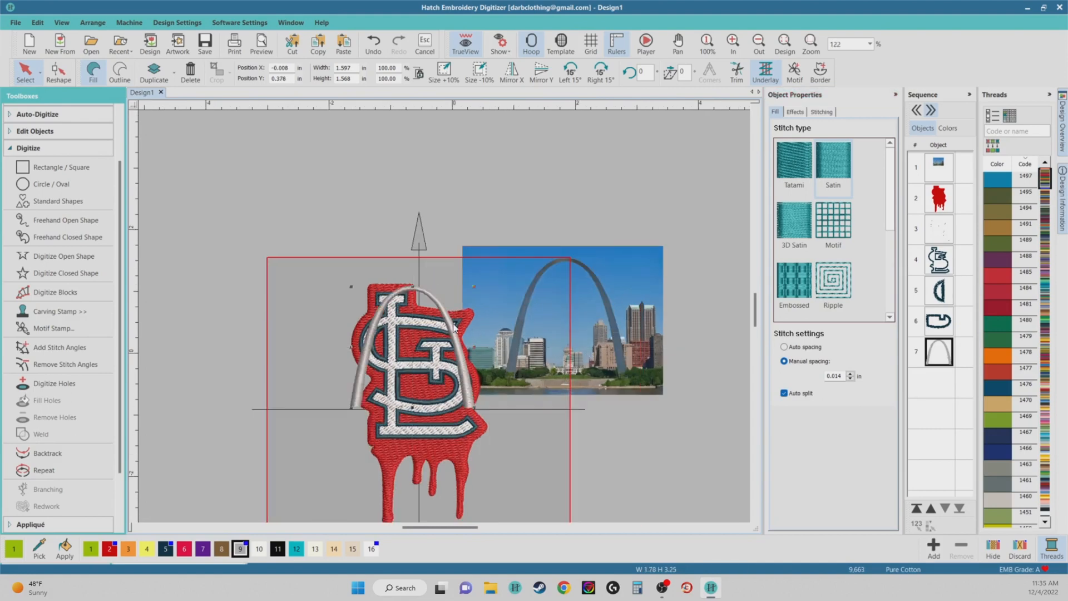
# Enlarge the gray arch to about 3.18 by 3.12 in, center it around the logo, and shift the photo aside
pyautogui.scroll(2, 390, 410)
pyautogui.moveTo(519, 405); pyautogui.dragTo(610, 495)
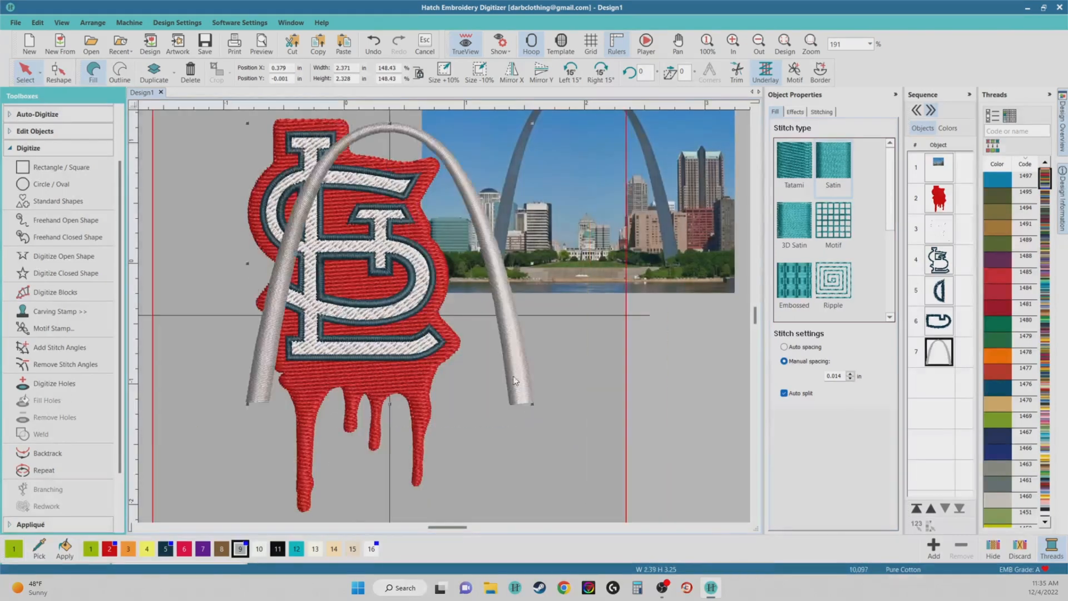
pyautogui.scroll(-1, 472, 299)
pyautogui.moveTo(510, 297); pyautogui.dragTo(472, 280)
pyautogui.scroll(-2, 472, 280)
pyautogui.moveTo(483, 383); pyautogui.dragTo(512, 411)
pyautogui.moveTo(498, 364); pyautogui.dragTo(486, 348)
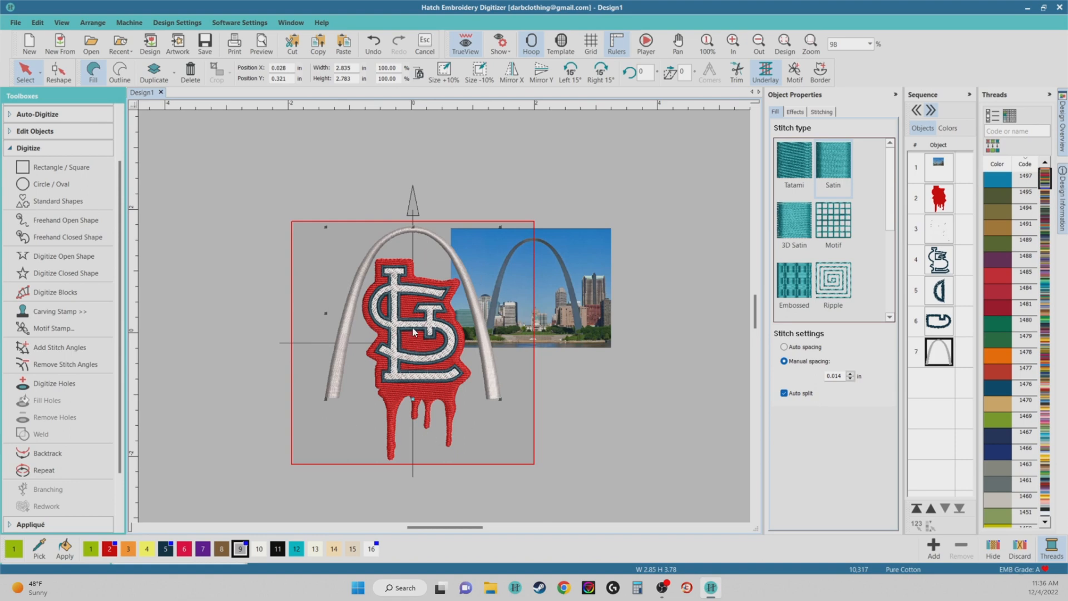
pyautogui.moveTo(540, 323); pyautogui.dragTo(573, 327)
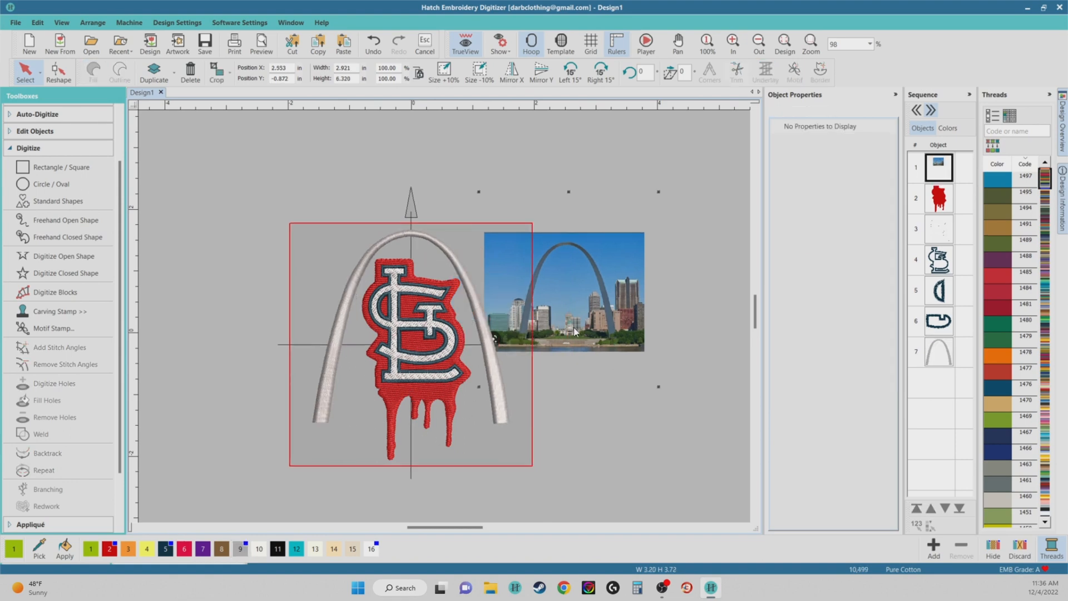
pyautogui.click(496, 368)
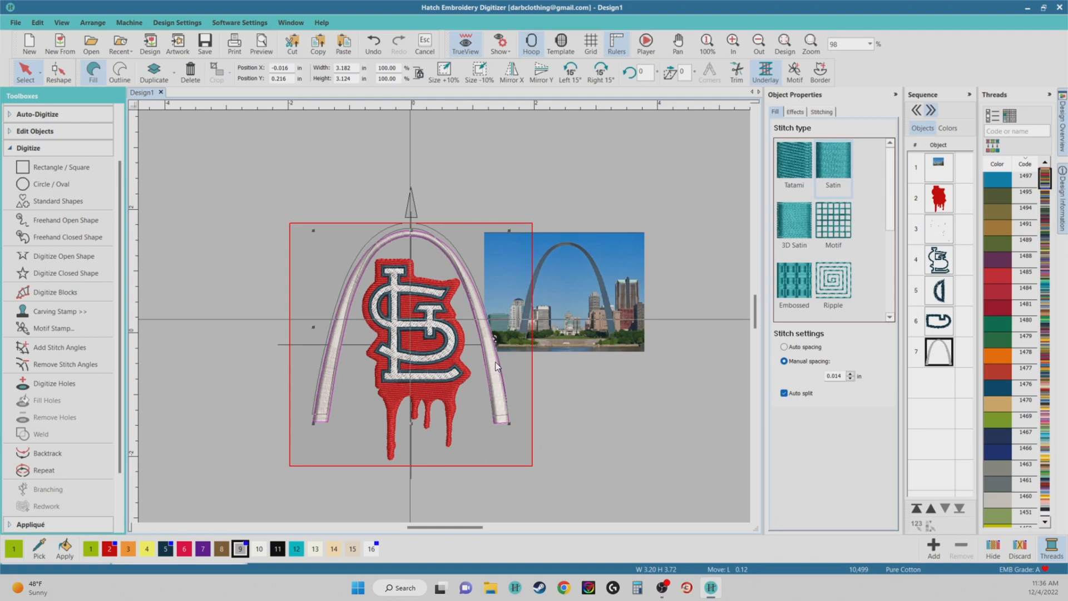
# Draw a rectangle about 2.95 by 3.39 in over the logo and make it a satin outline in black thread color 11
pyautogui.click(53, 167)
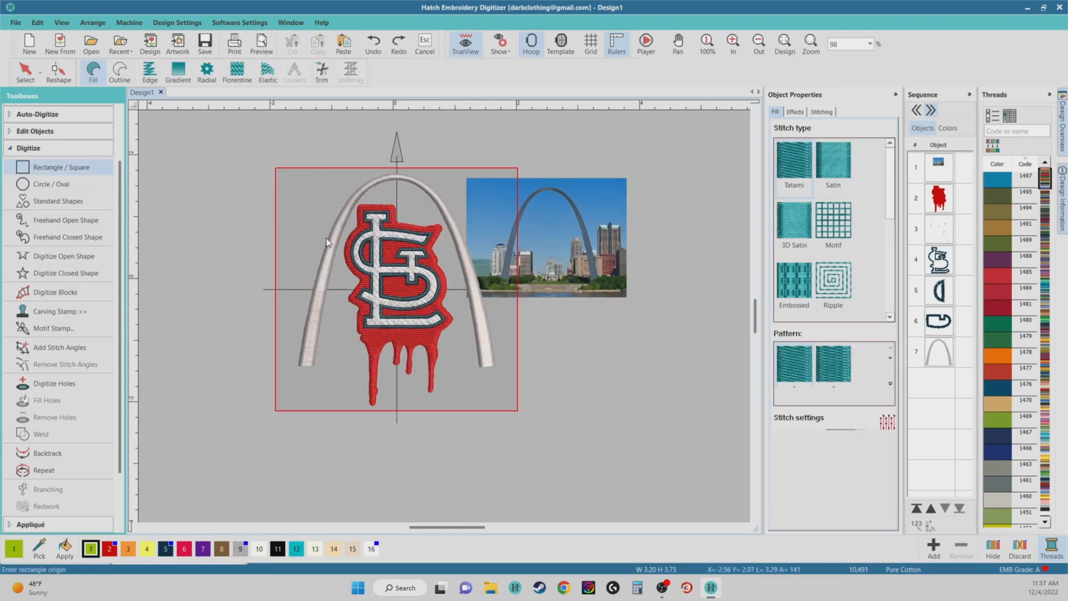
pyautogui.click(519, 407)
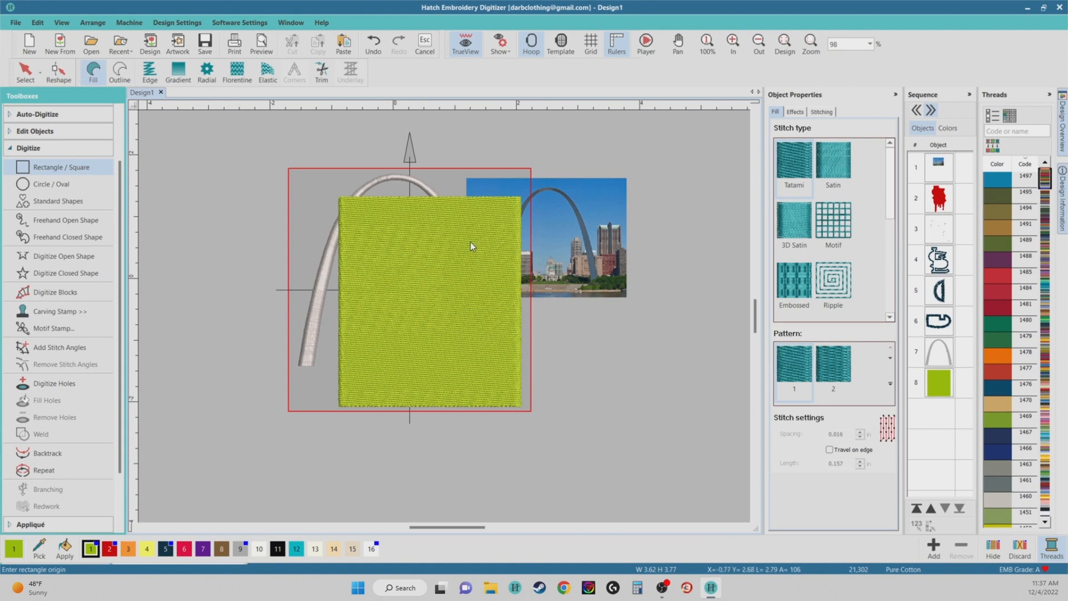
pyautogui.press('Escape')
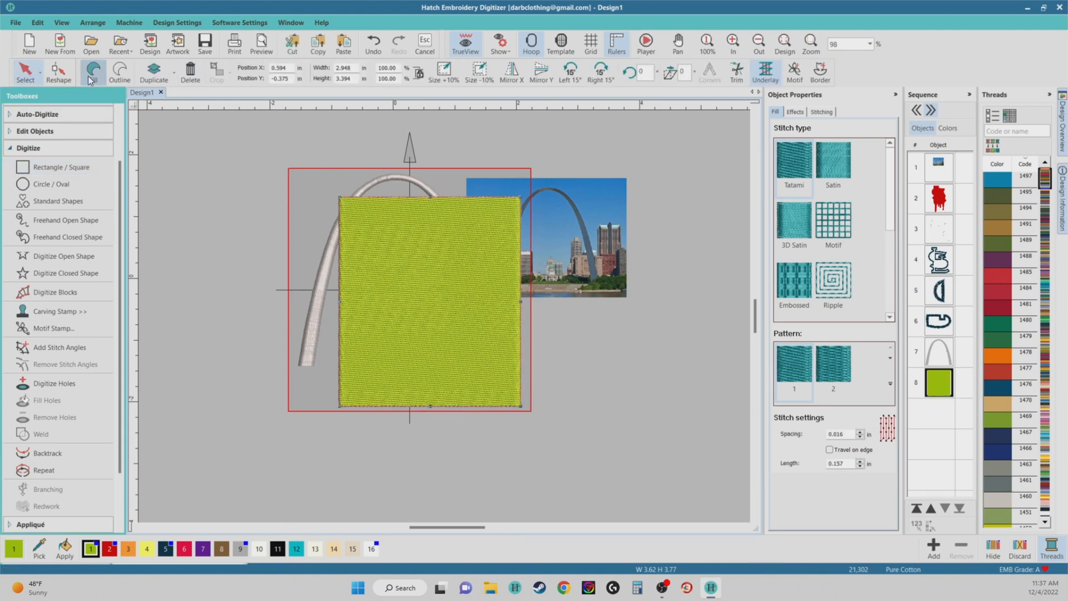
pyautogui.click(118, 72)
pyautogui.click(839, 233)
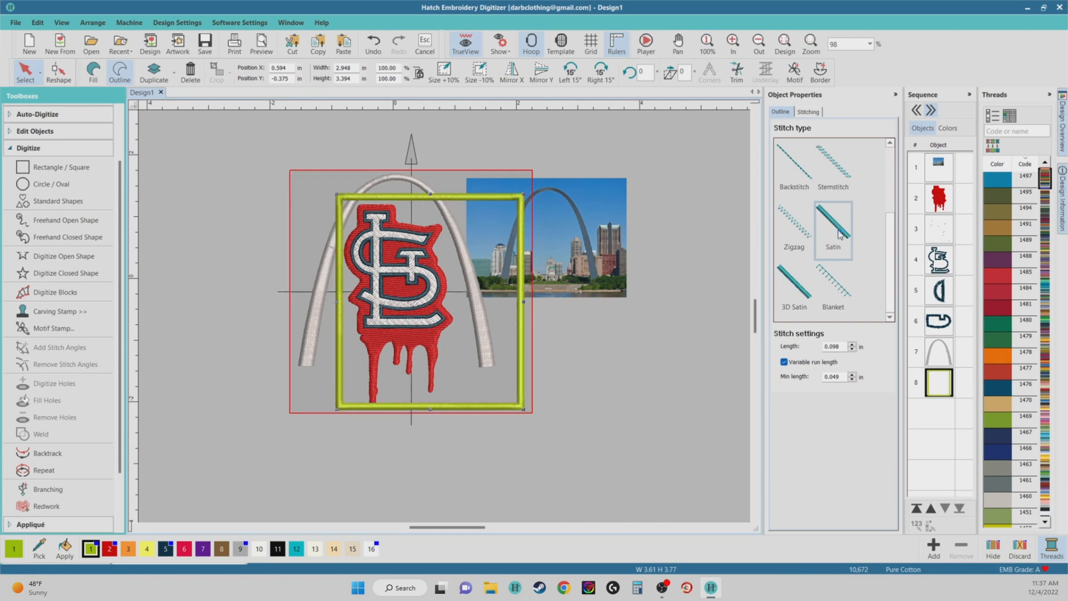
pyautogui.click(278, 548)
# Move the black frame around the arch and resize it to about 3.22 by 3.35 in, leaving the drips hanging below
pyautogui.moveTo(521, 354); pyautogui.dragTo(483, 322)
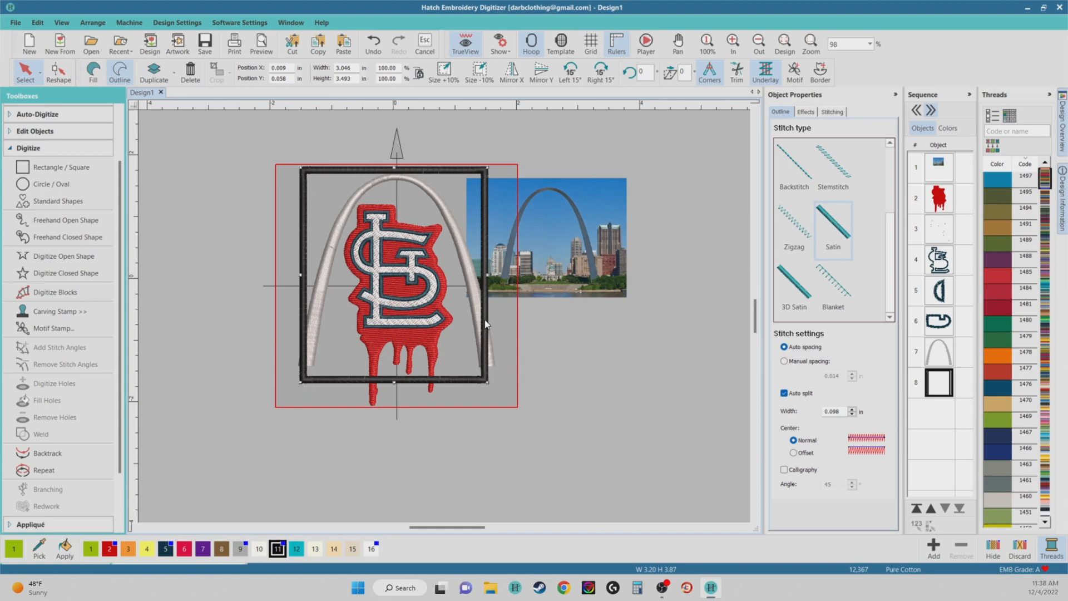
pyautogui.moveTo(487, 383); pyautogui.dragTo(502, 392)
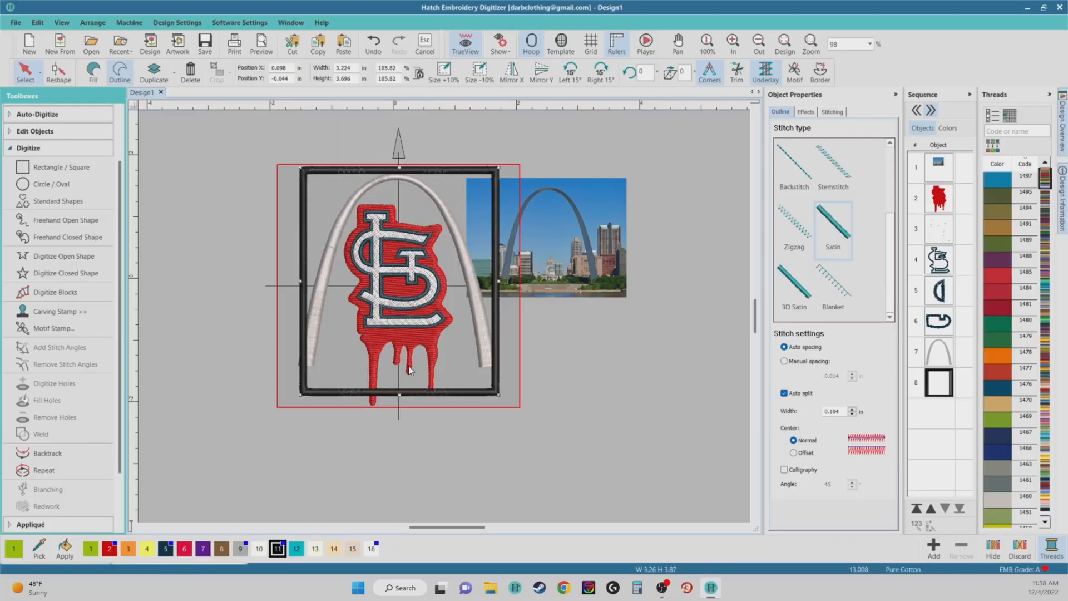
pyautogui.moveTo(399, 395); pyautogui.dragTo(396, 370)
pyautogui.moveTo(402, 169); pyautogui.dragTo(400, 165)
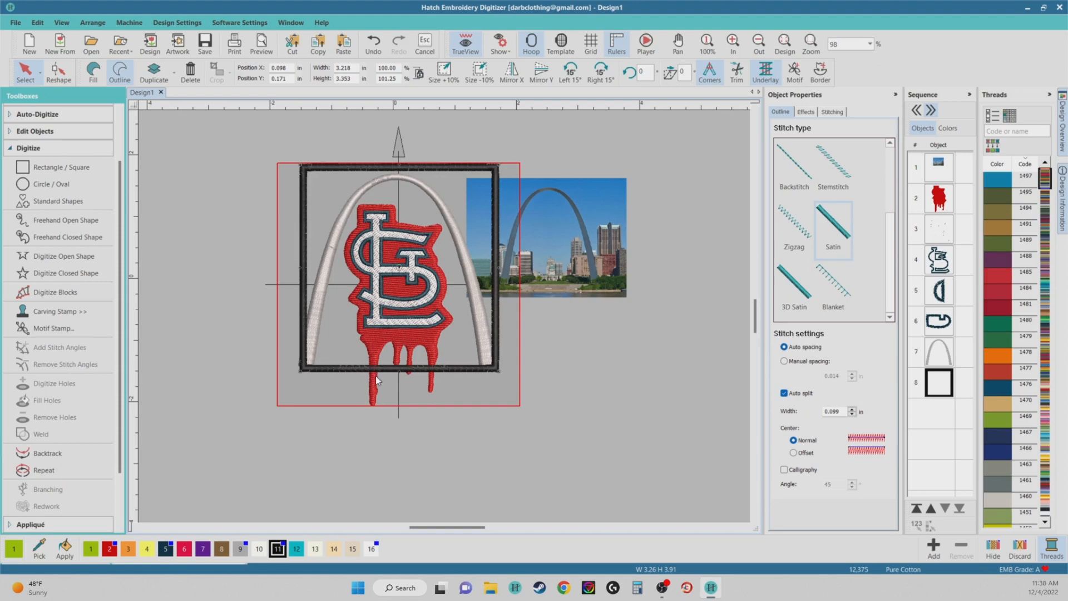
pyautogui.click(436, 421)
# Create single-run object and offset outlines for the red dripping shape, both in color 1902 Hatch Default
pyautogui.scroll(2, 396, 288)
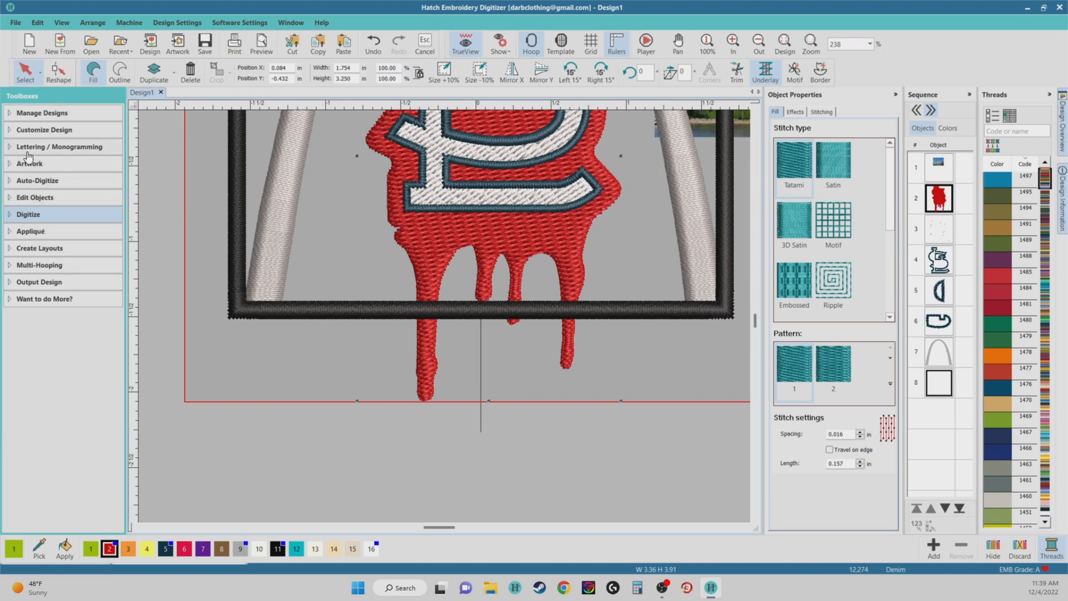
pyautogui.click(35, 250)
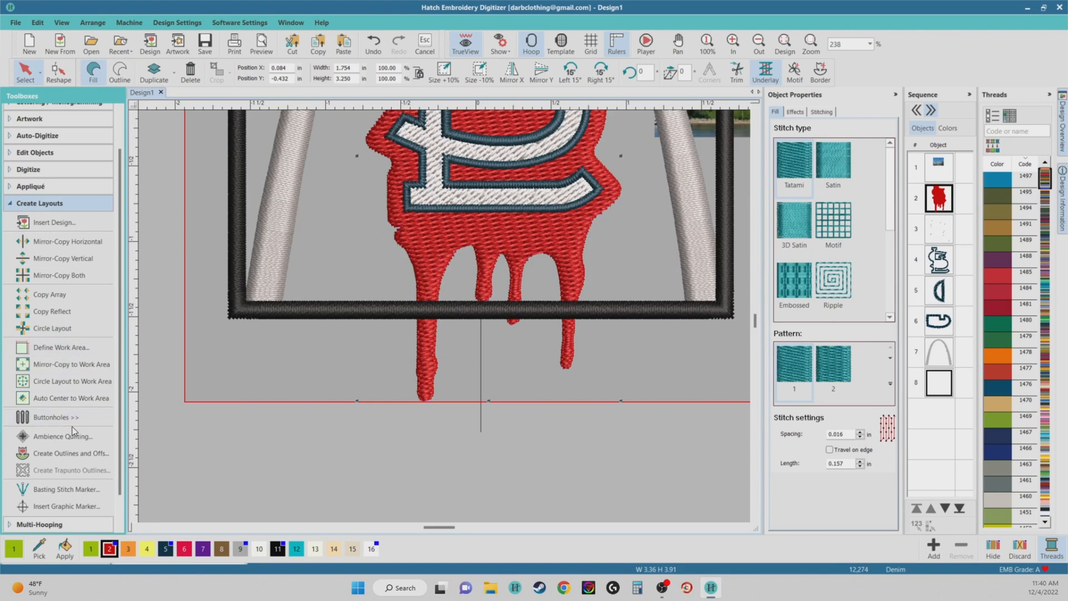
pyautogui.click(54, 456)
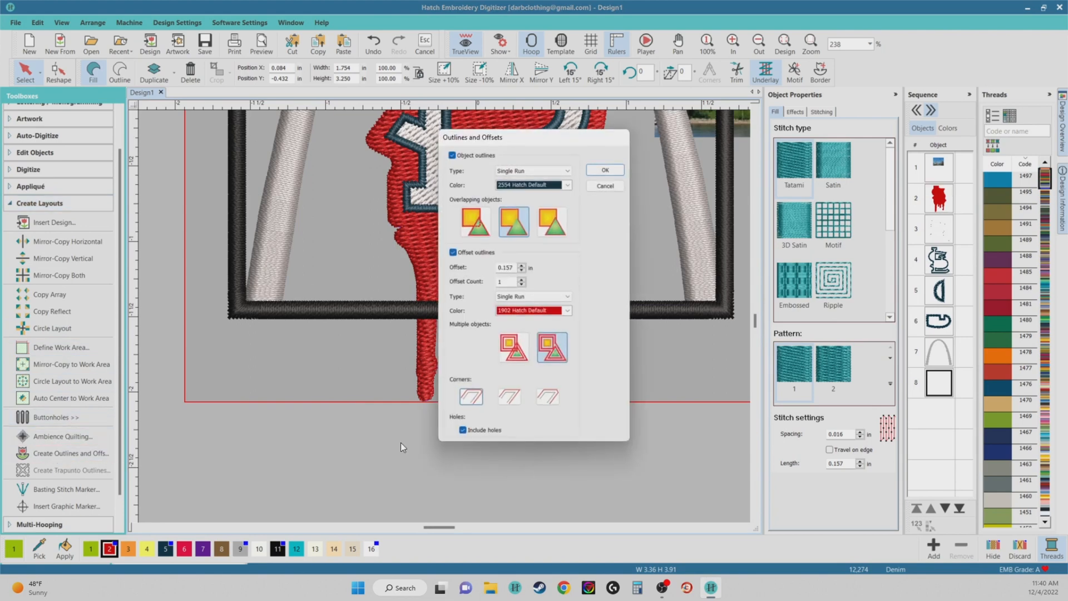
pyautogui.click(567, 186)
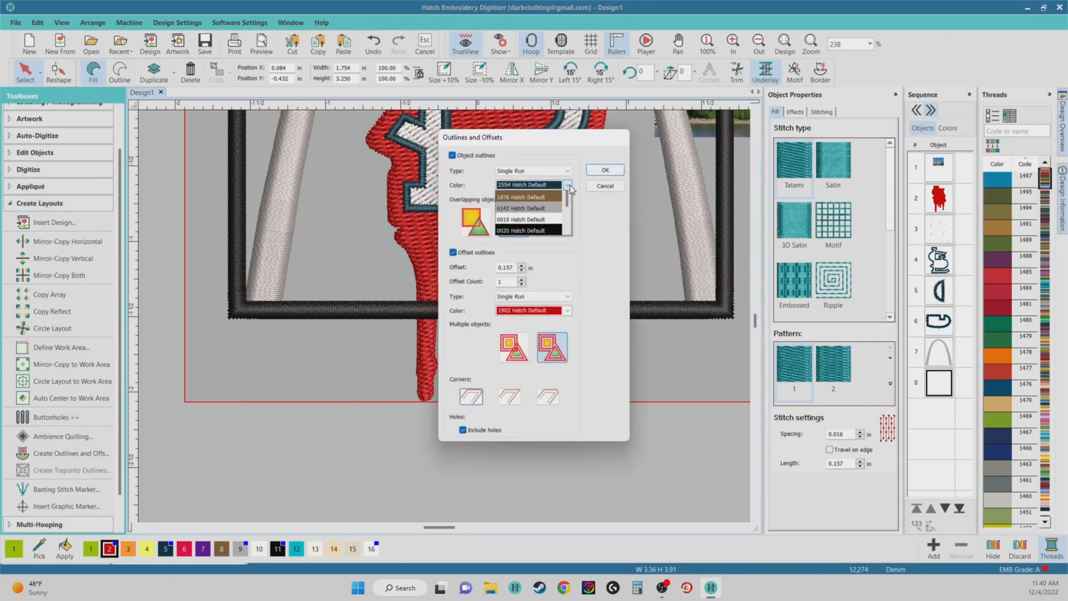
pyautogui.click(530, 208)
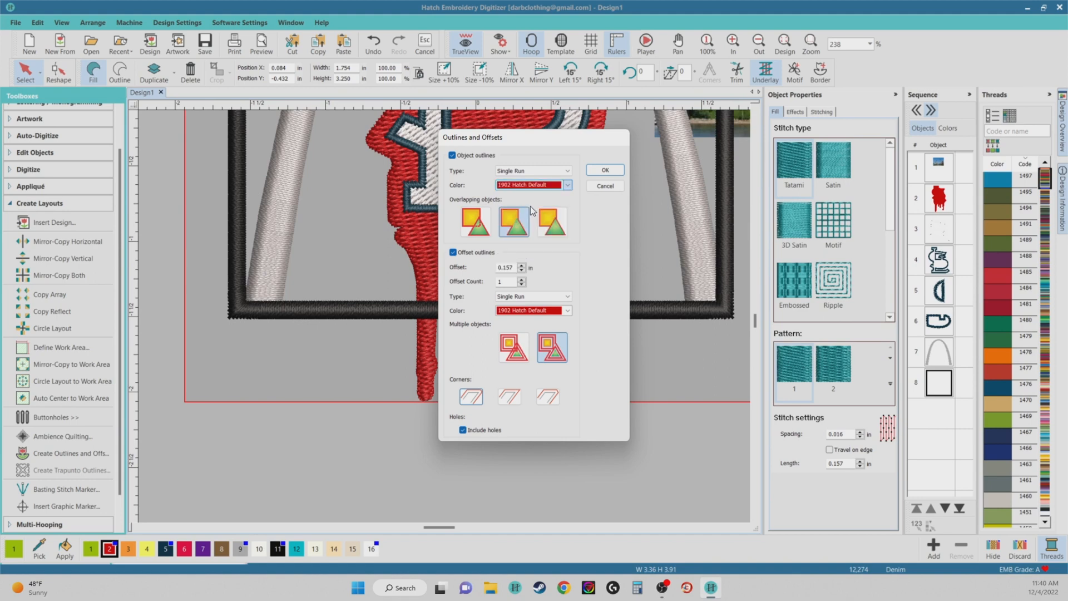
pyautogui.click(605, 170)
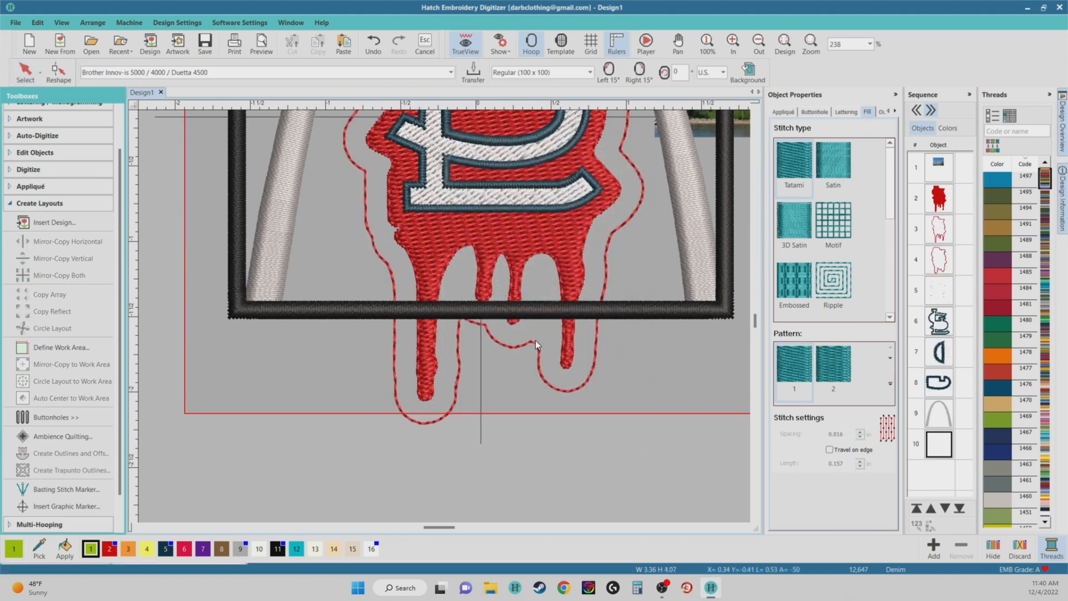
# Delete the outer offset outline around the red dripping shape
pyautogui.moveTo(535, 340); pyautogui.dragTo(468, 387)
pyautogui.click(468, 387)
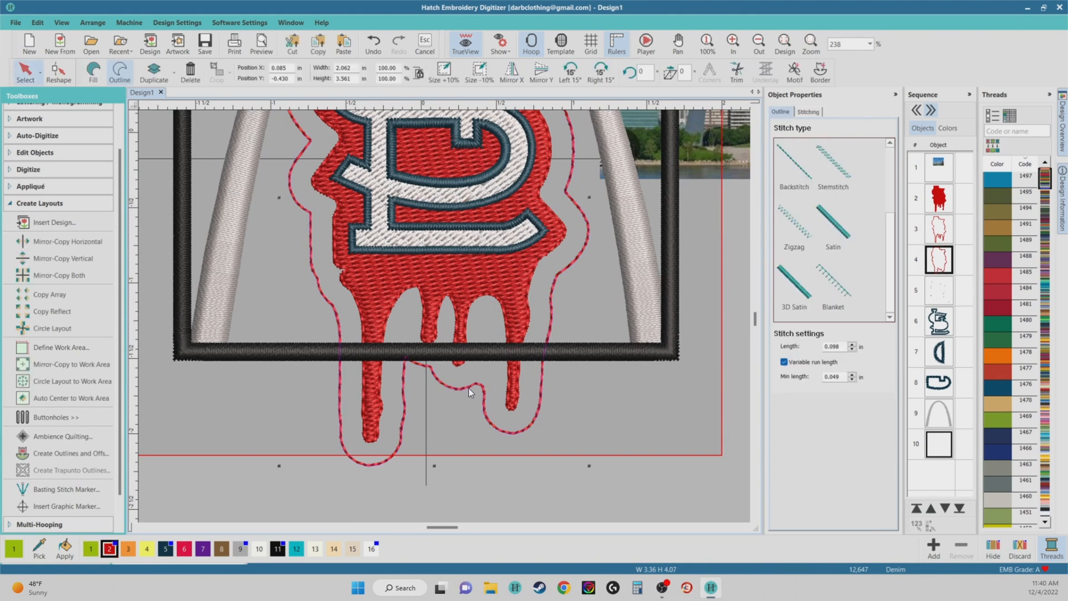
pyautogui.press('Delete')
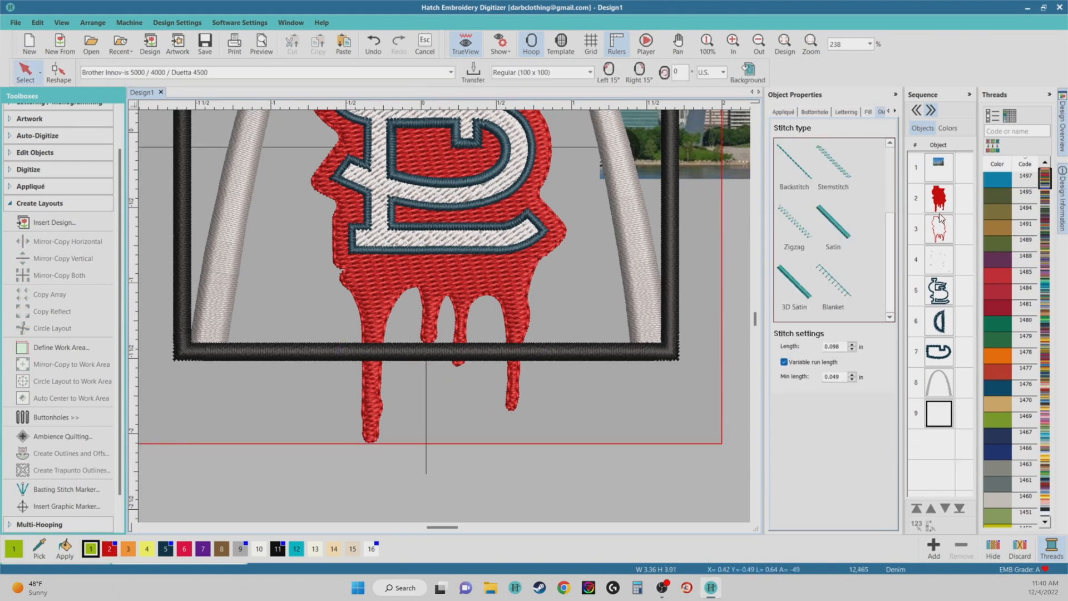
# Convert the red shape's remaining outline to Satin with a width of 0.040 in
pyautogui.click(939, 229)
pyautogui.click(823, 234)
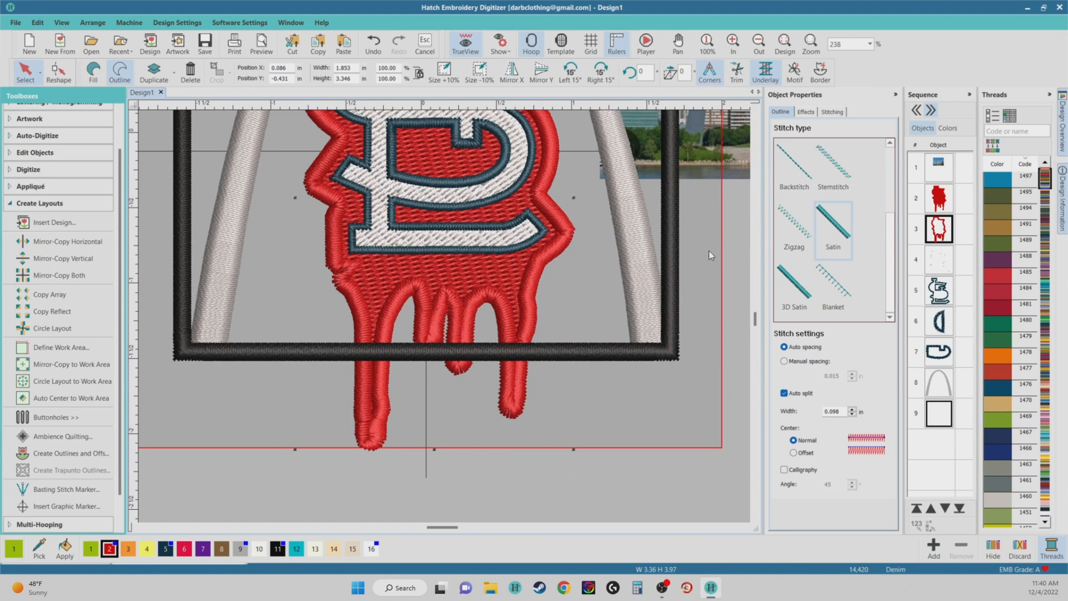
pyautogui.click(840, 411)
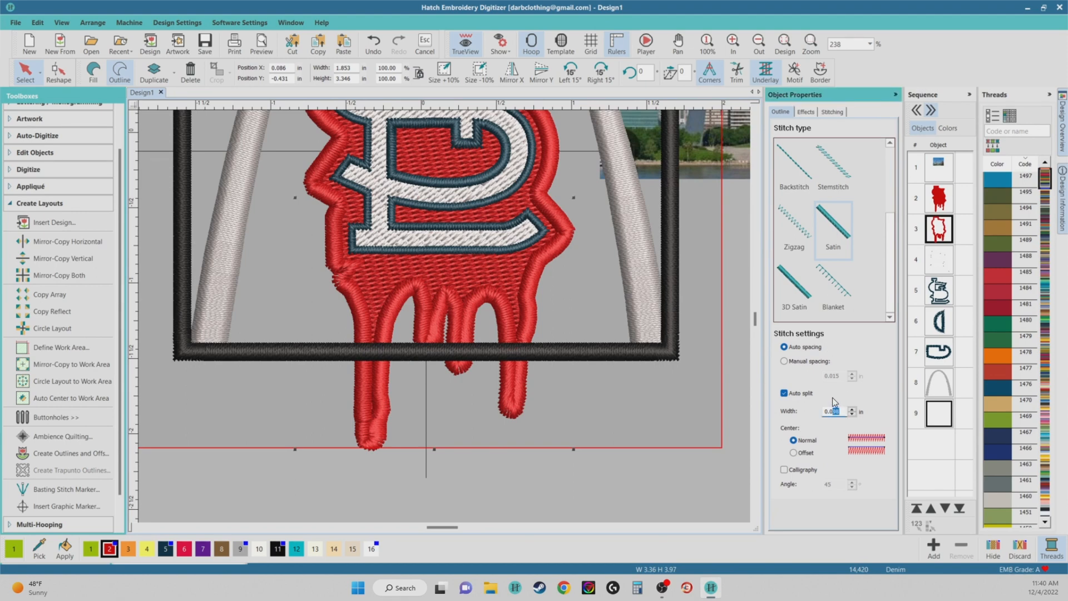
pyautogui.write('40')
pyautogui.press('Return')
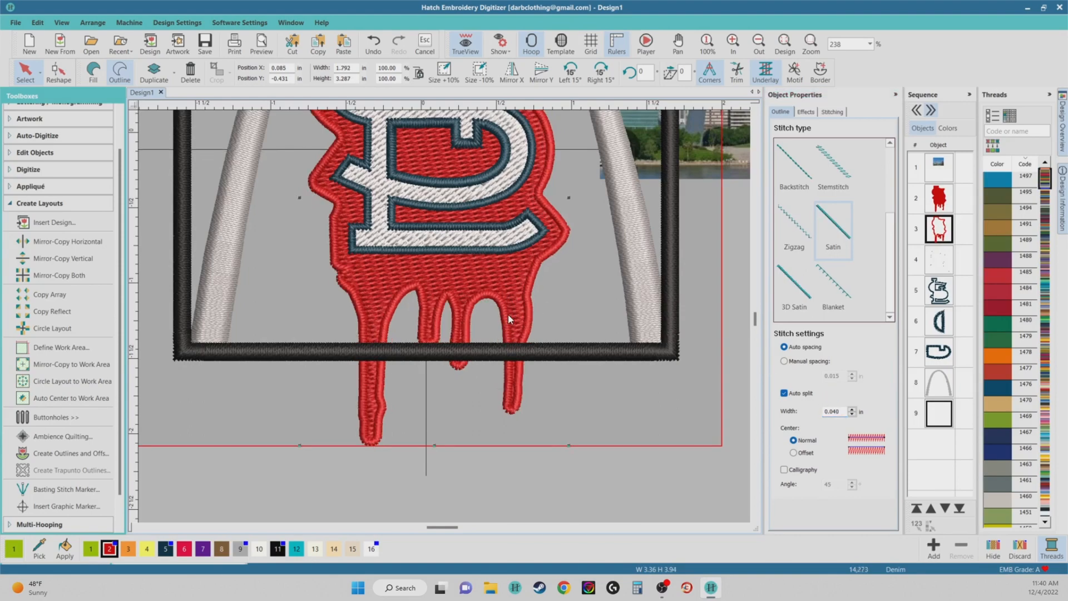
# Shrink the grouped logo to about 1.46 by 2.67 in and place it inside the frame, sequenced after the arch and frame
pyautogui.scroll(-3, 508, 314)
pyautogui.click(573, 349)
pyautogui.scroll(-1, 445, 315)
pyautogui.click(445, 315)
pyautogui.moveTo(494, 391); pyautogui.dragTo(473, 353)
pyautogui.moveTo(440, 296); pyautogui.dragTo(443, 291)
# Enlarge the logo slightly to about 1.51 by 2.77 in and center it beneath the arch, with its drips just above the frame's lower edge
pyautogui.scroll(5, 445, 321)
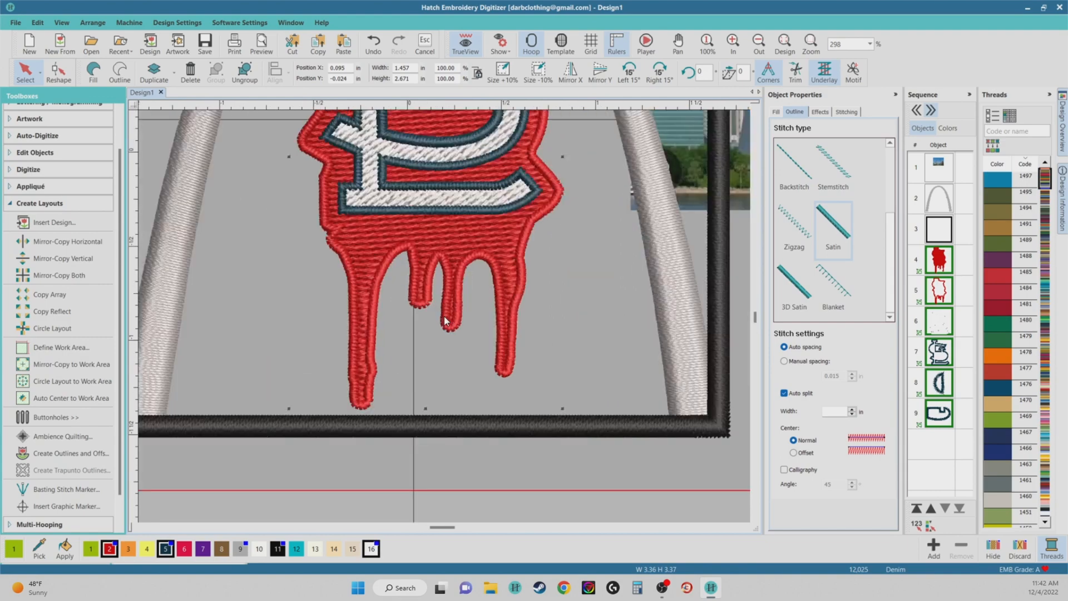
pyautogui.scroll(-4, 444, 317)
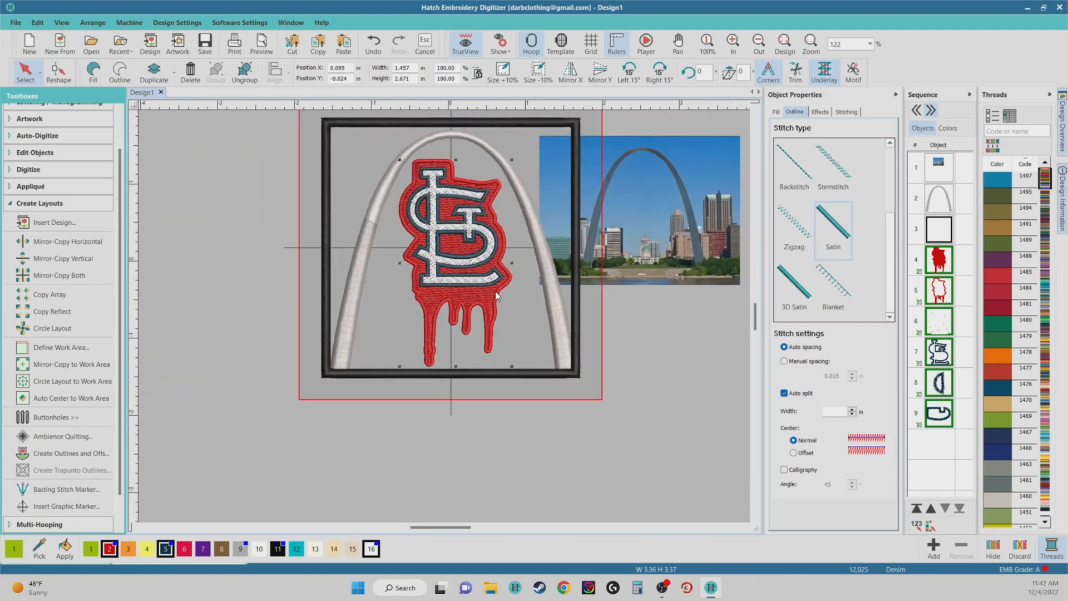
pyautogui.moveTo(468, 268); pyautogui.dragTo(469, 261)
pyautogui.moveTo(512, 360); pyautogui.dragTo(517, 368)
pyautogui.moveTo(477, 299); pyautogui.dragTo(473, 285)
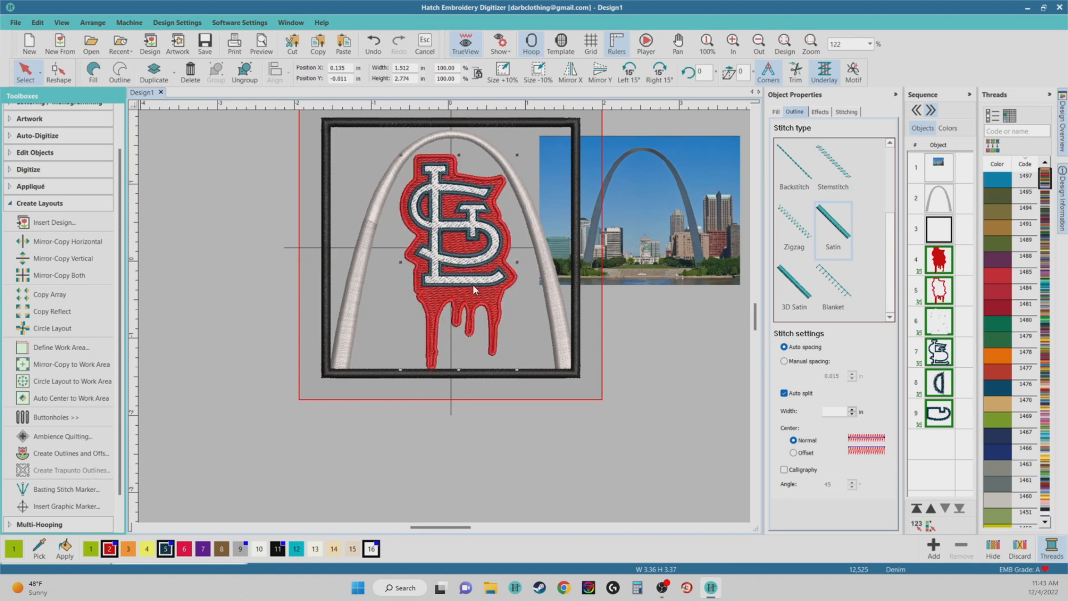
pyautogui.click(501, 429)
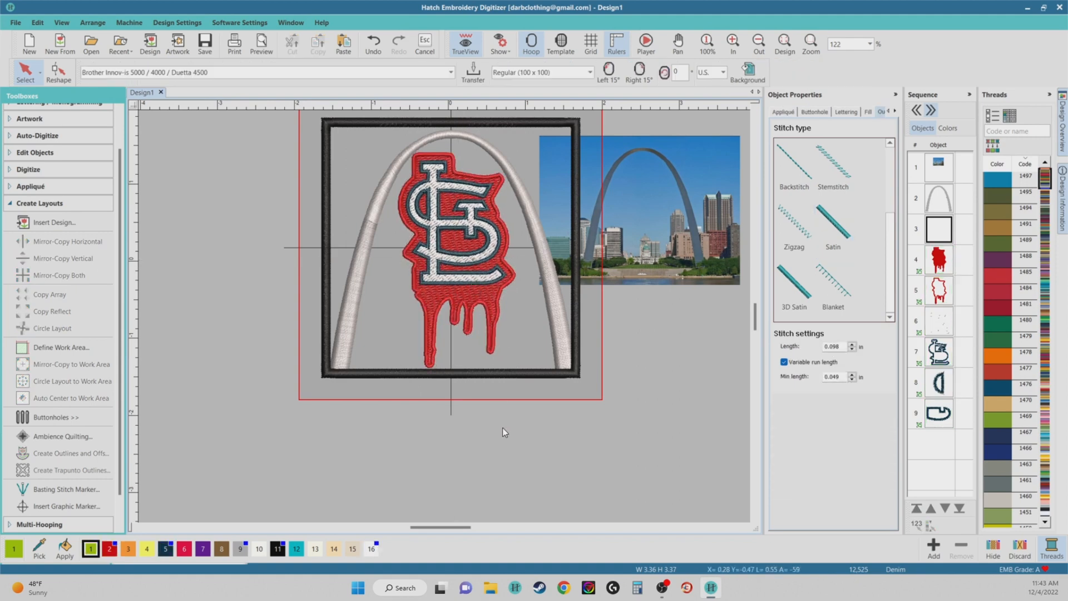
# Duplicate the black frame and convert the copy to a Tatami fill
pyautogui.click(519, 377)
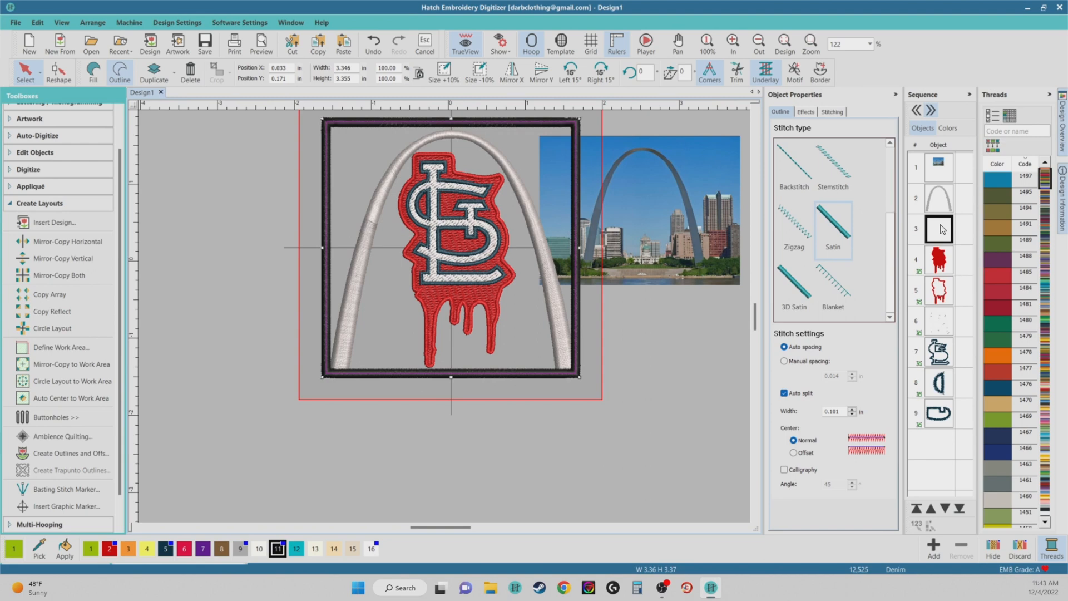
pyautogui.hotkey('ctrl', 'd')
pyautogui.click(932, 452)
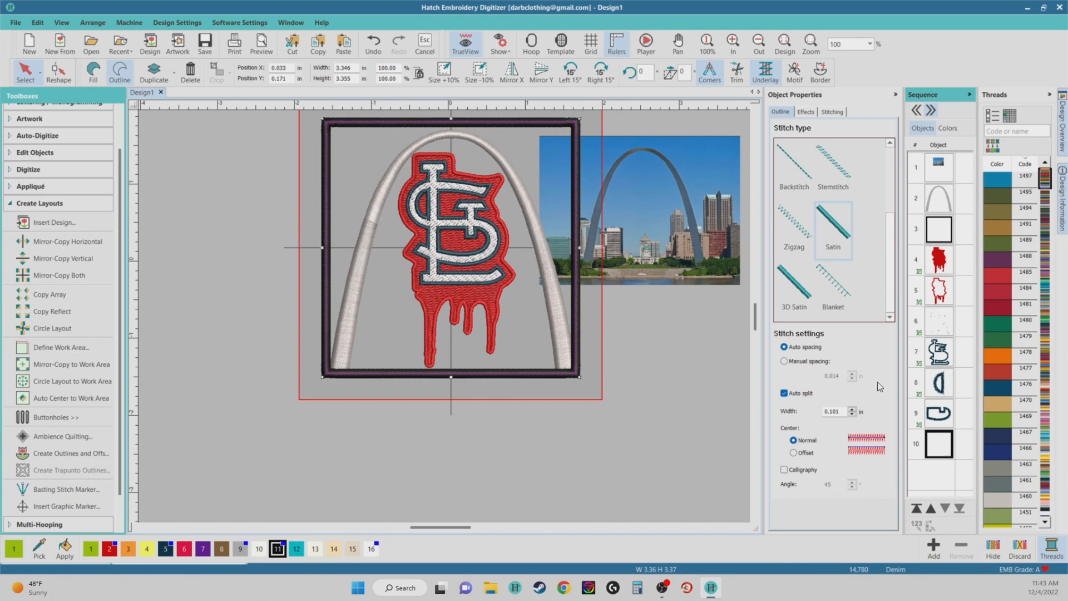
pyautogui.click(93, 72)
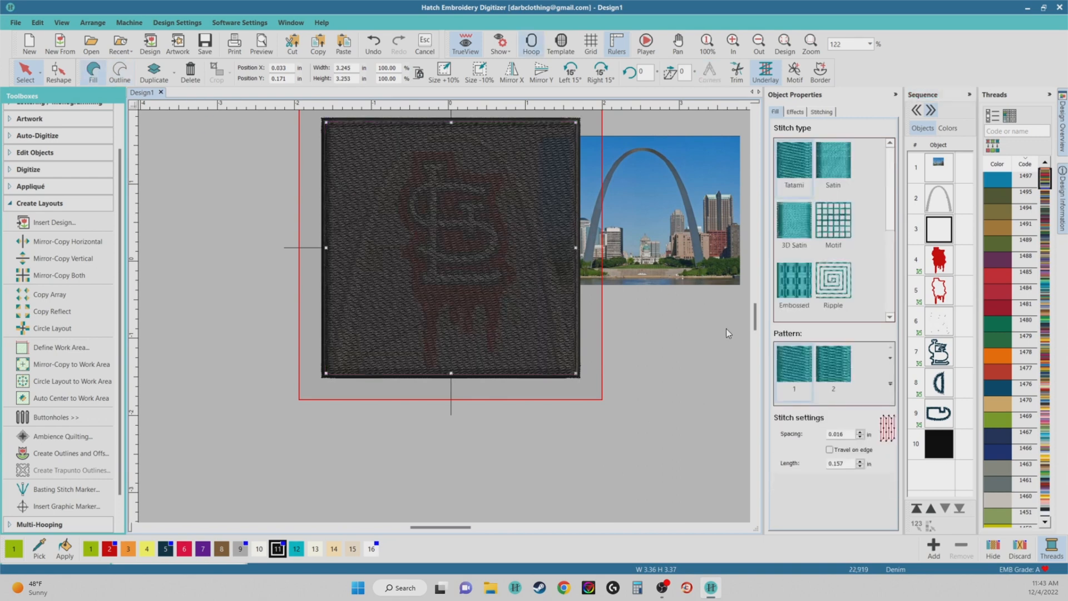
# Recolor the filled square with light blue thread 1432 and move it behind the arch, frame and logo in the stitch sequence
pyautogui.click(297, 549)
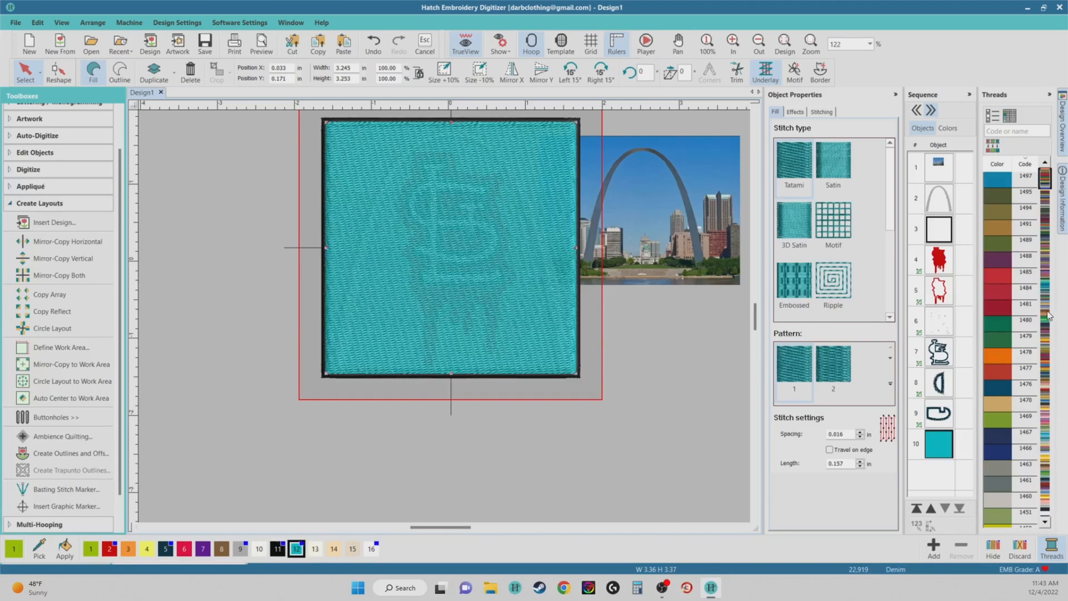
pyautogui.click(1004, 181)
pyautogui.moveTo(1044, 180); pyautogui.dragTo(1045, 203)
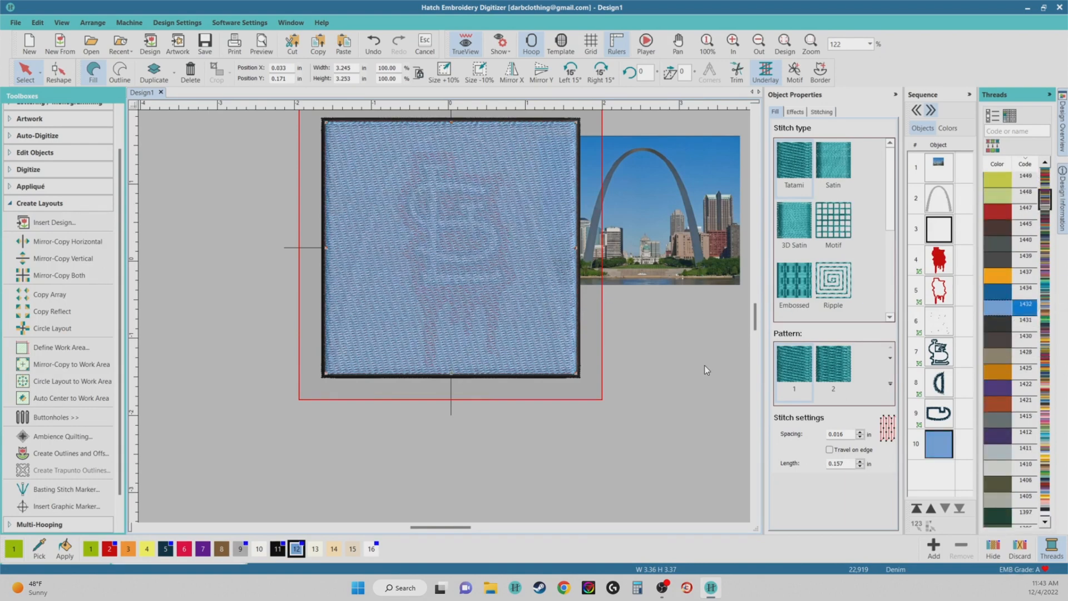
pyautogui.click(918, 510)
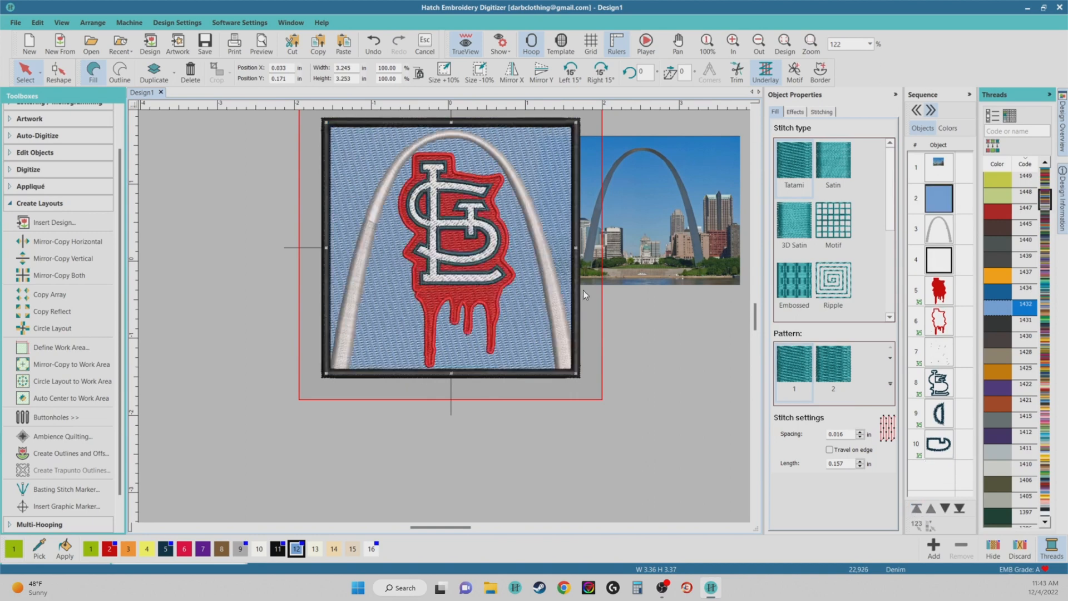
# Shorten the blue fill from below to about 2.28 in high and turn off its Underlay 1
pyautogui.moveTo(451, 373); pyautogui.dragTo(456, 299)
pyautogui.scroll(3, 444, 316)
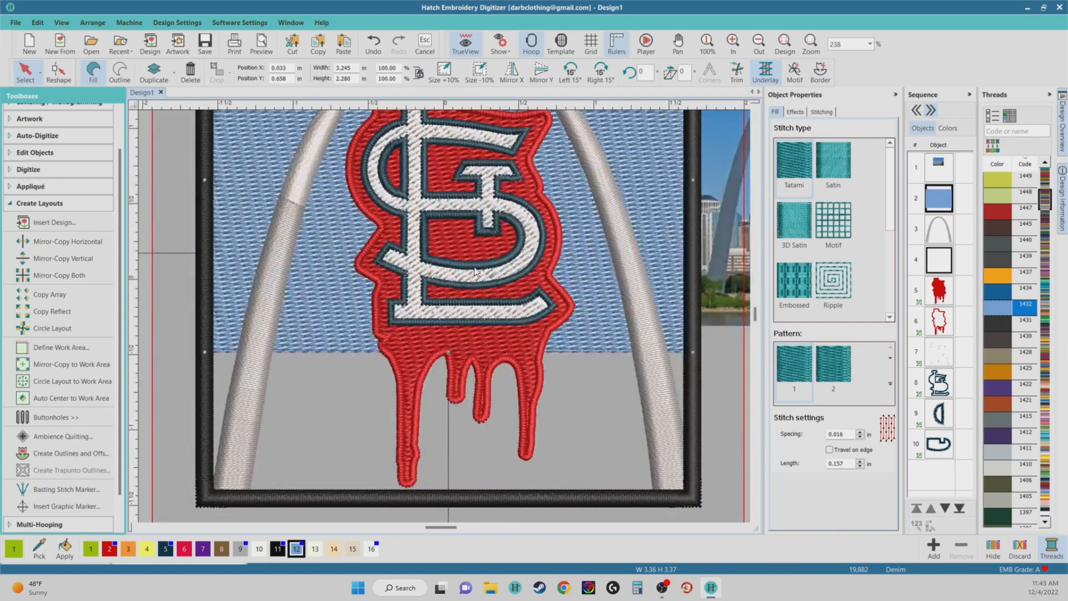
pyautogui.scroll(-2, 490, 275)
pyautogui.click(822, 112)
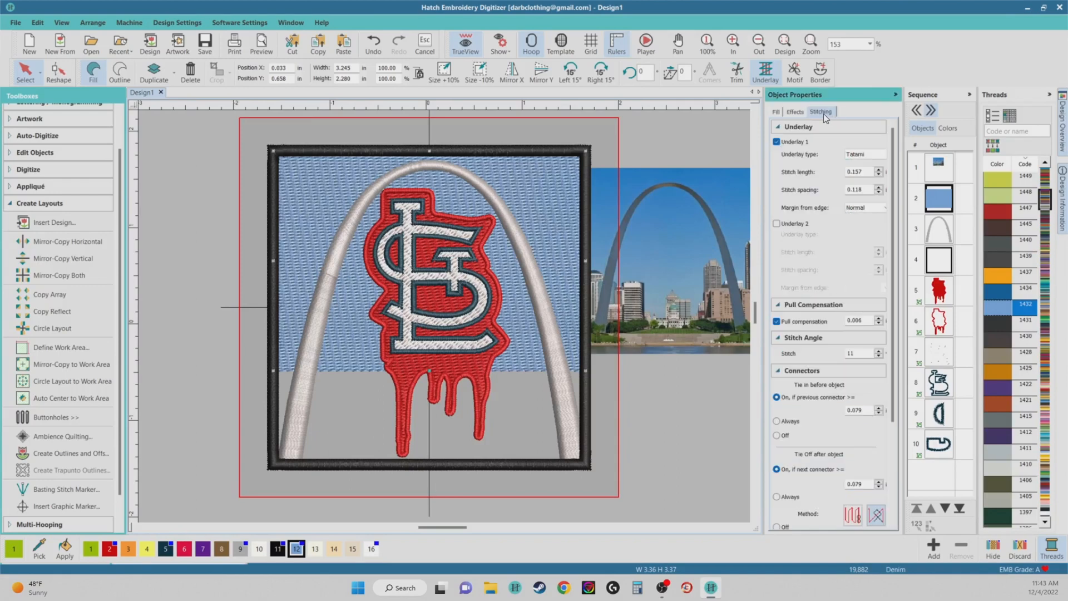
pyautogui.click(777, 142)
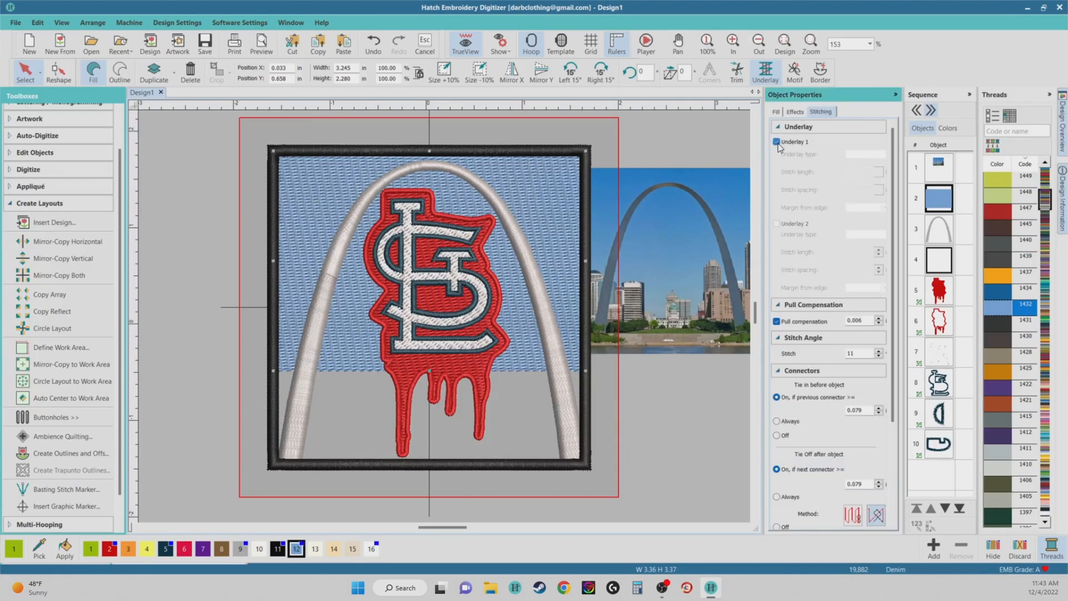
# Set the blue Tatami fill's stitch spacing to 0.030 in, increase it to 0.045 in, and turn on Travel on edge
pyautogui.click(776, 113)
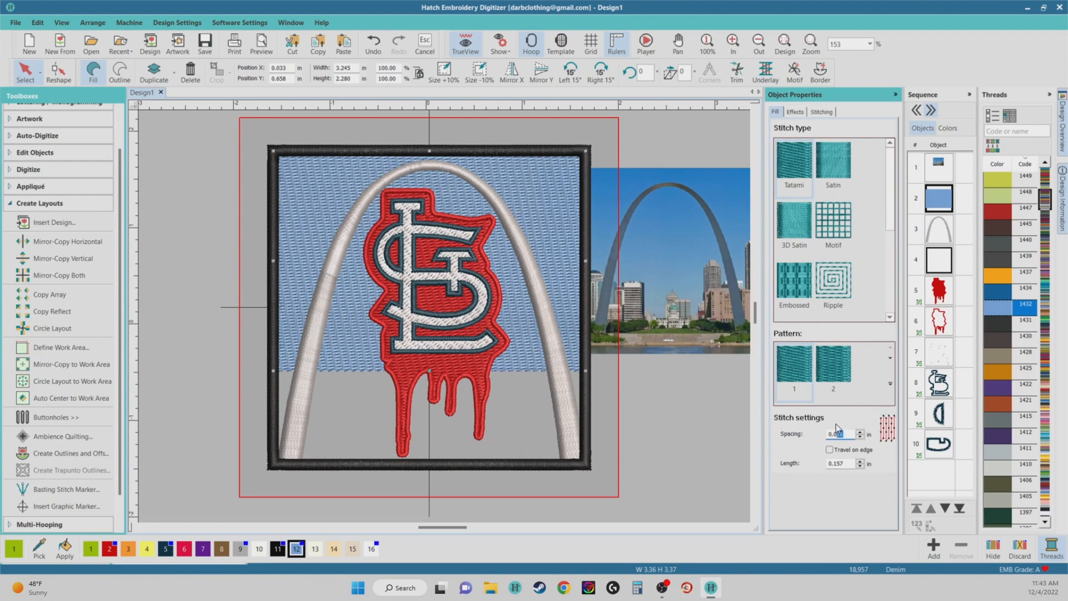
pyautogui.press('Return')
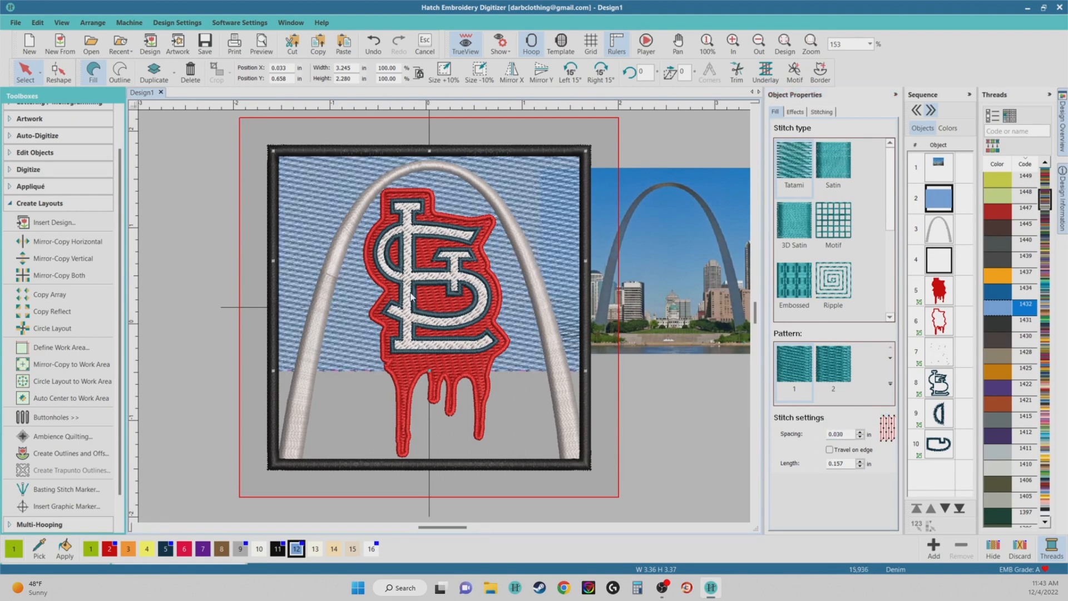
pyautogui.scroll(2, 440, 322)
pyautogui.scroll(2, 441, 323)
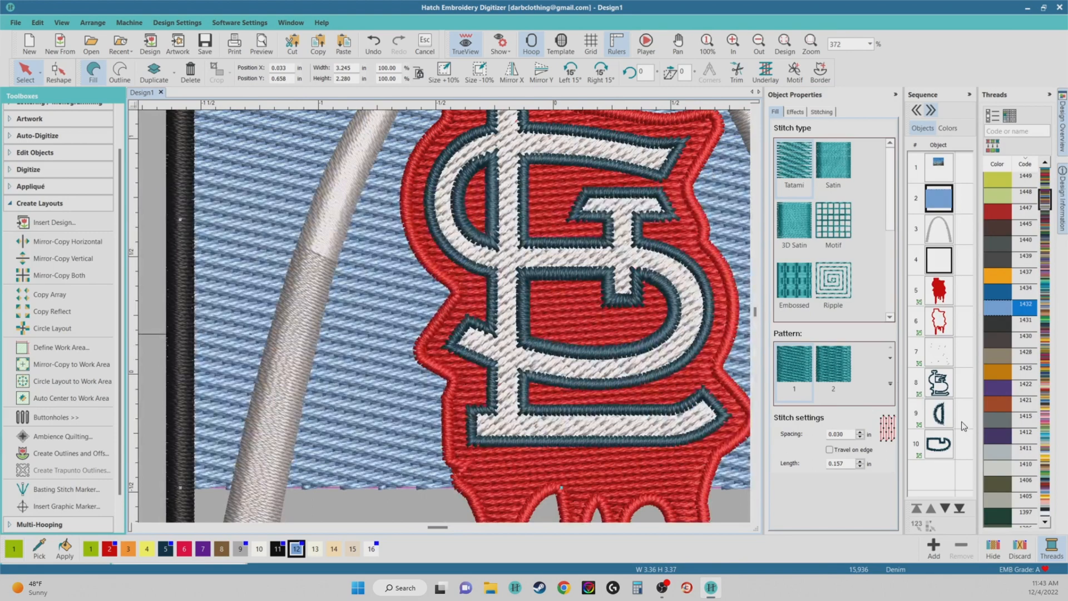
pyautogui.click(847, 435)
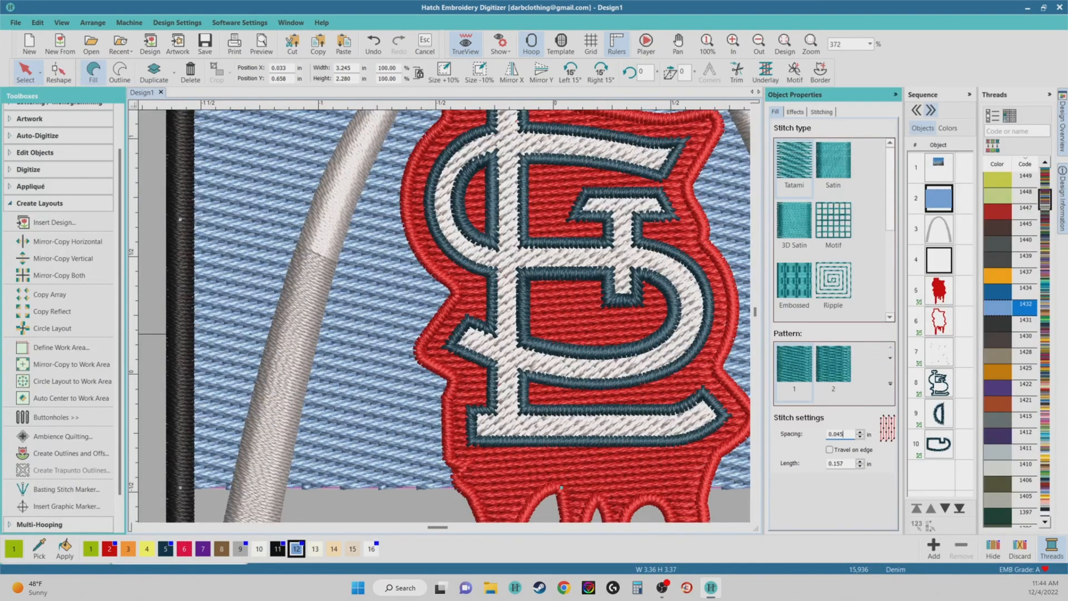
pyautogui.press('Return')
pyautogui.scroll(4, 408, 316)
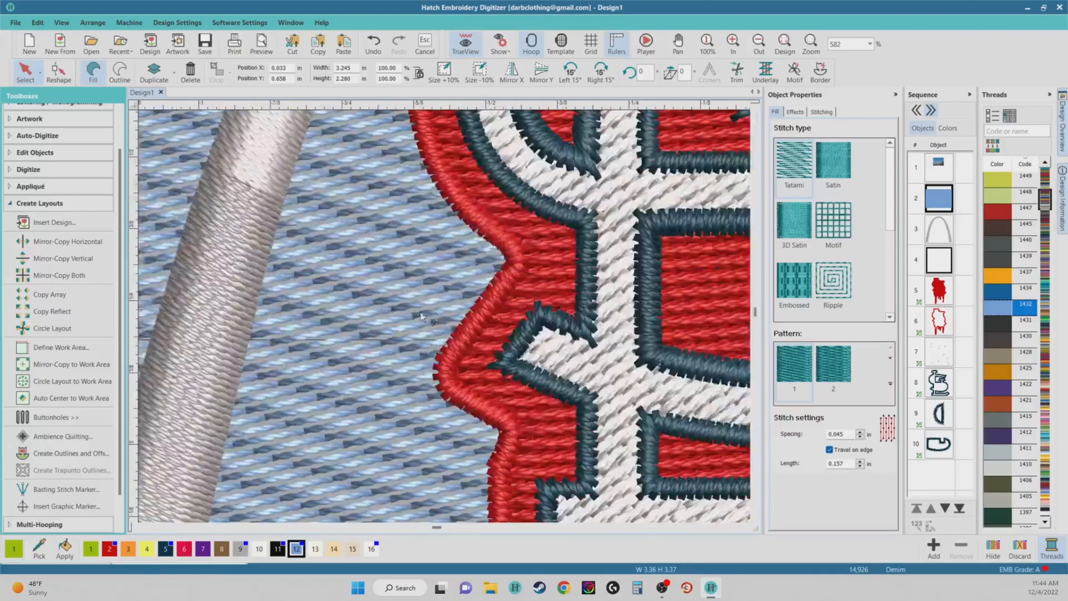
pyautogui.scroll(-8, 444, 316)
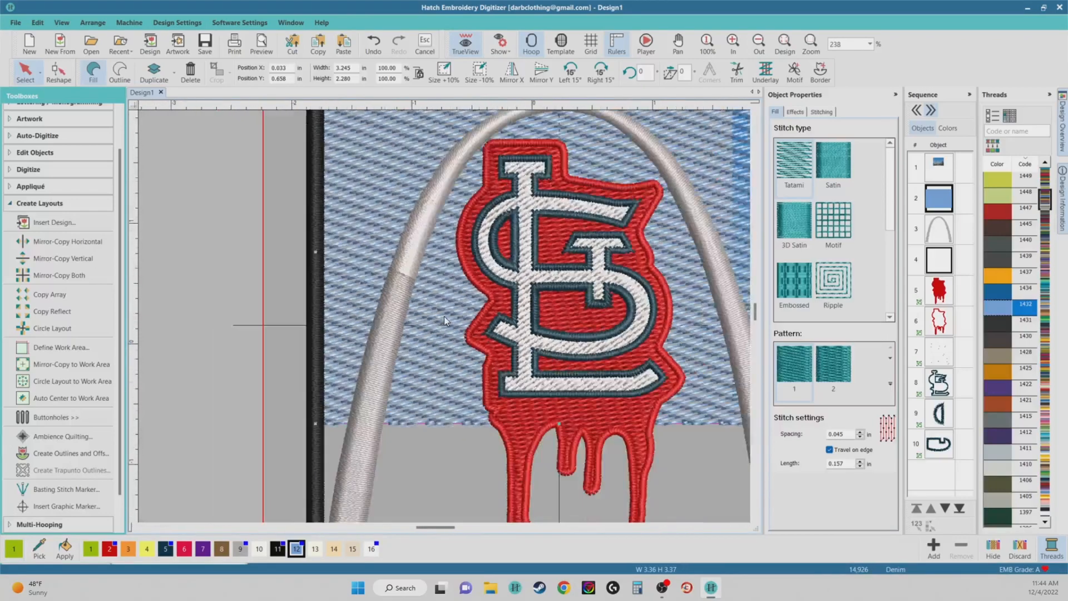
pyautogui.click(303, 332)
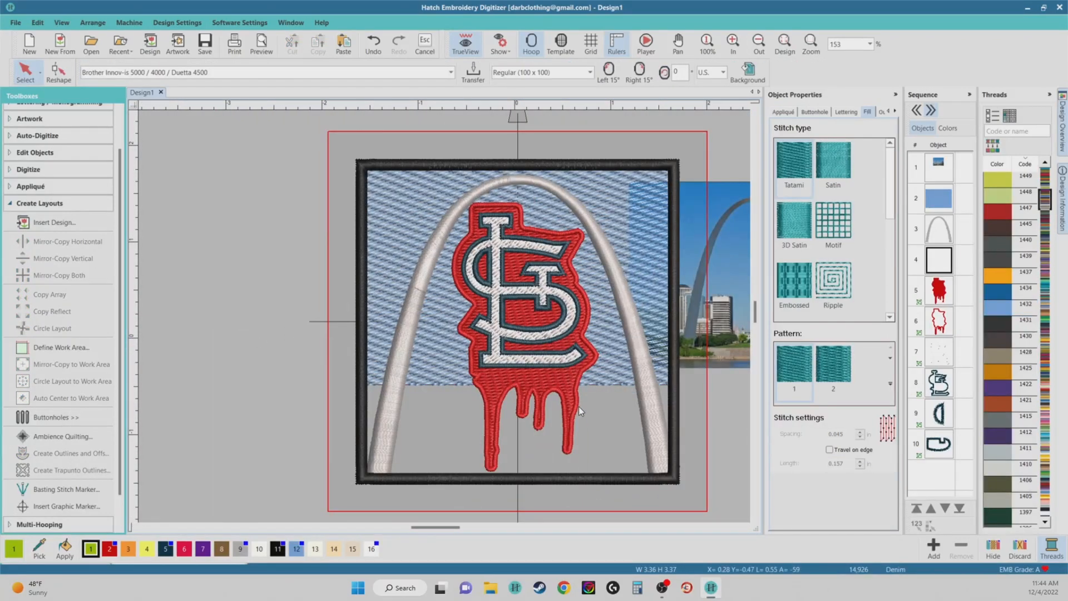
pyautogui.scroll(-2, 430, 315)
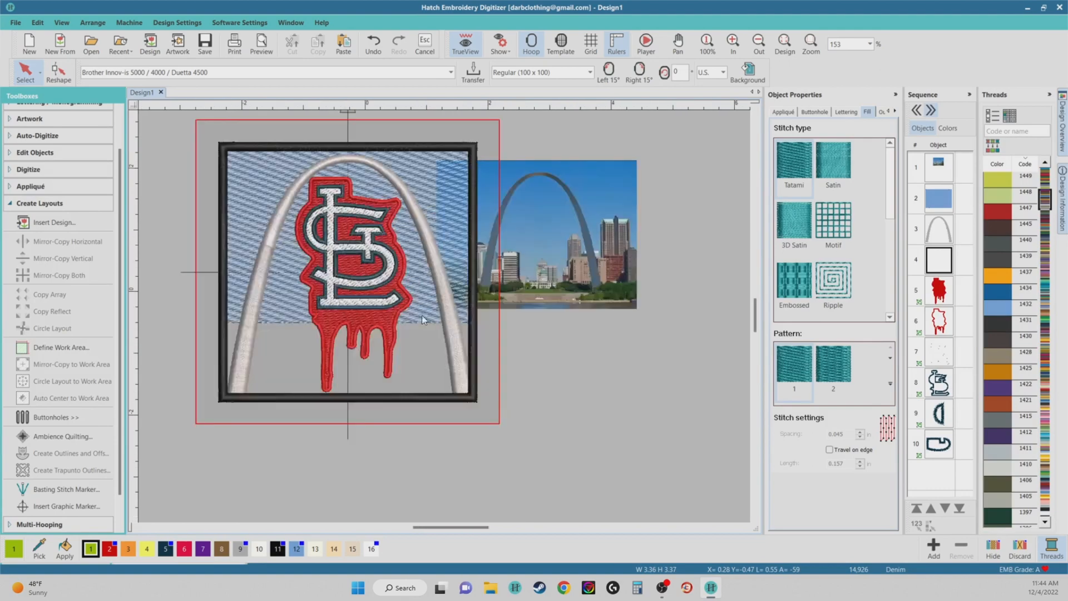
# Duplicate the blue fill and move the copy down to the frame's lower edge, at about X 0.055, Y -0.322 in
pyautogui.click(425, 314)
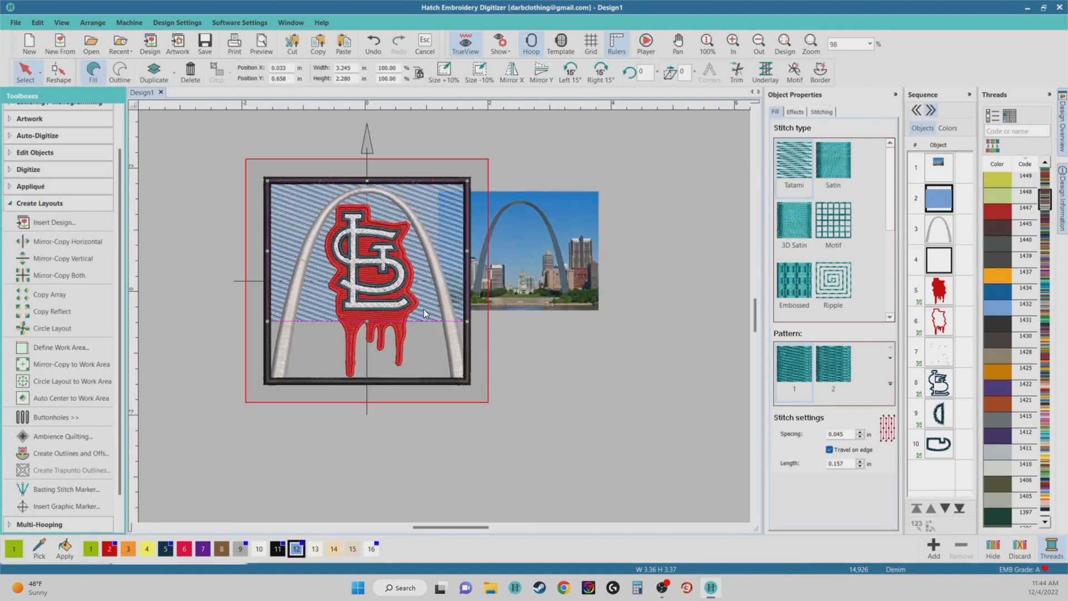
pyautogui.hotkey('ctrl', 'd')
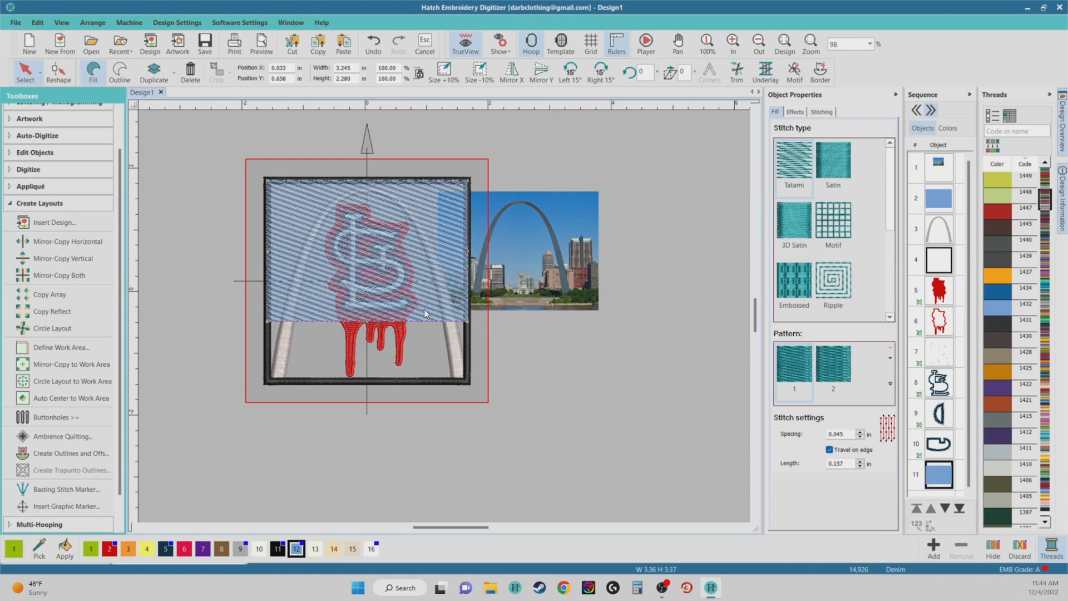
pyautogui.moveTo(412, 281); pyautogui.dragTo(416, 343)
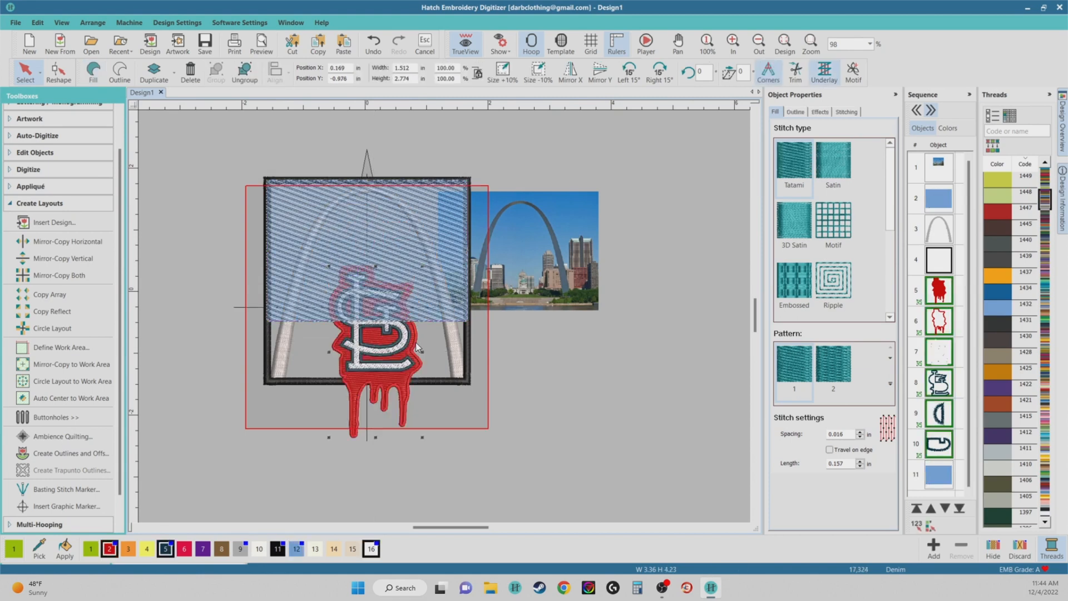
pyautogui.hotkey('ctrl', 'z')
pyautogui.click(946, 472)
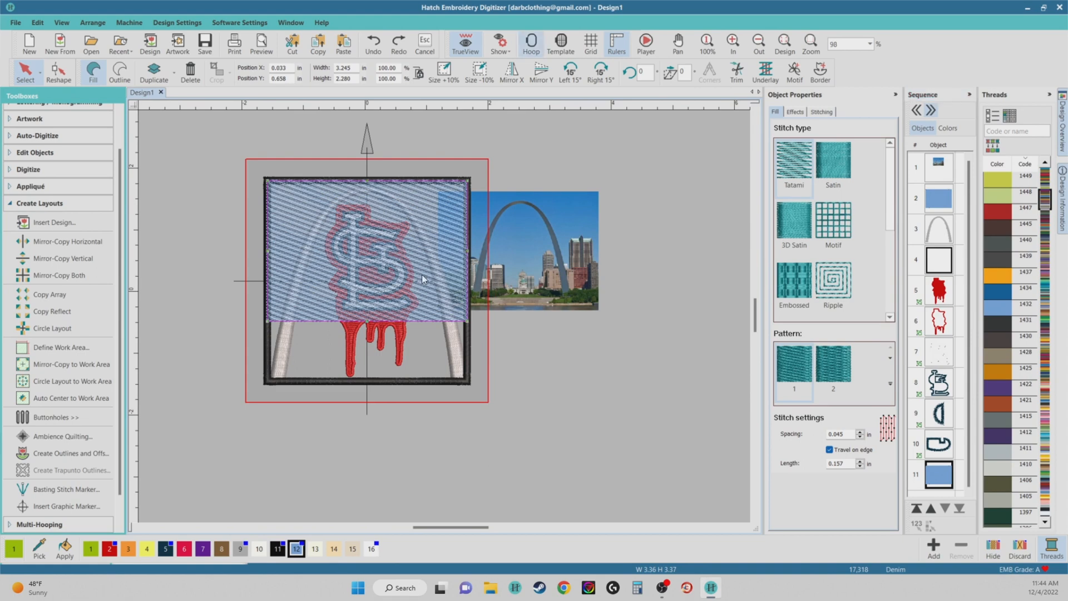
pyautogui.moveTo(426, 298); pyautogui.dragTo(423, 335)
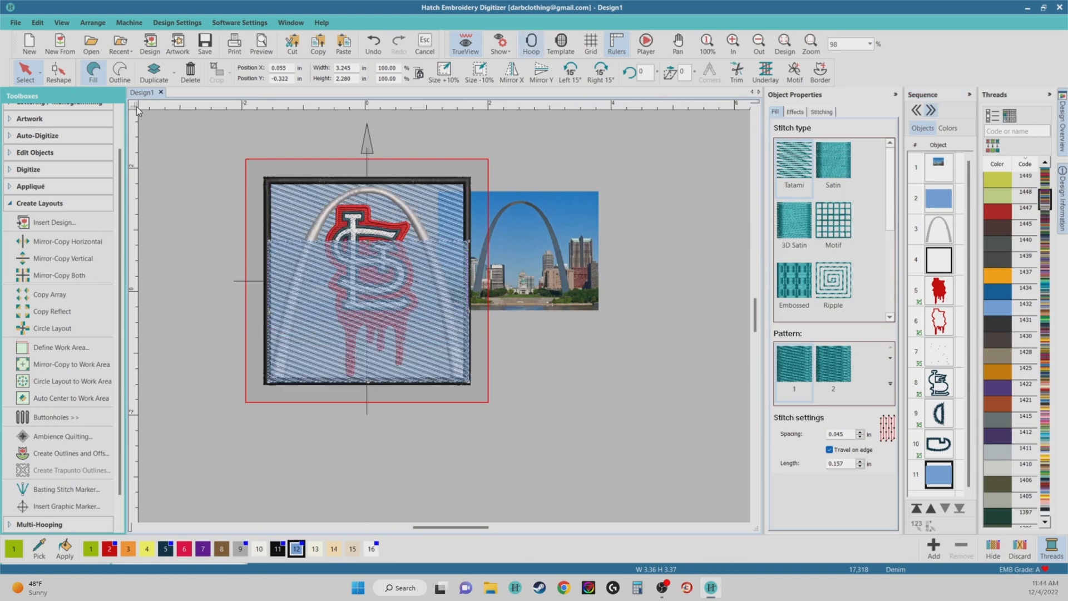
pyautogui.scroll(3, 471, 335)
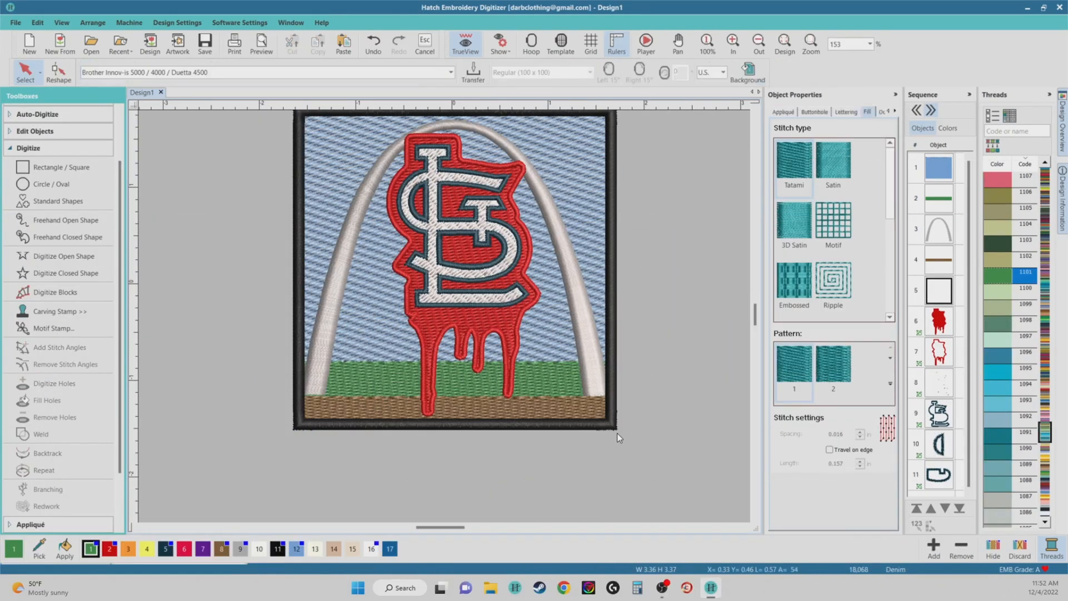
# Recolor the sky fill behind the arch with the darker blue of palette color 17
pyautogui.scroll(-2, 446, 318)
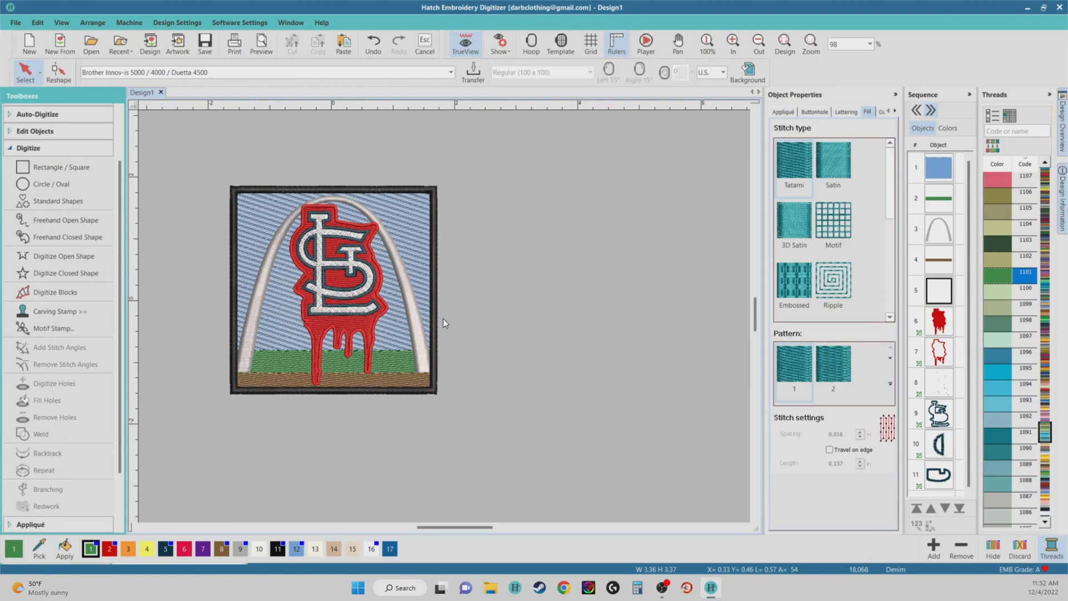
pyautogui.scroll(3, 443, 318)
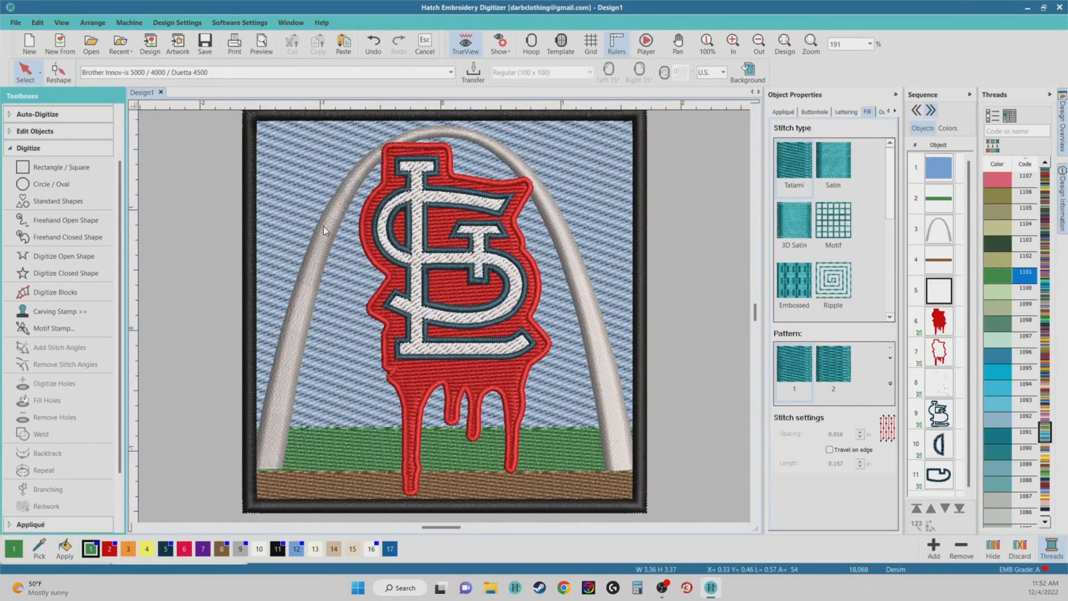
pyautogui.click(476, 134)
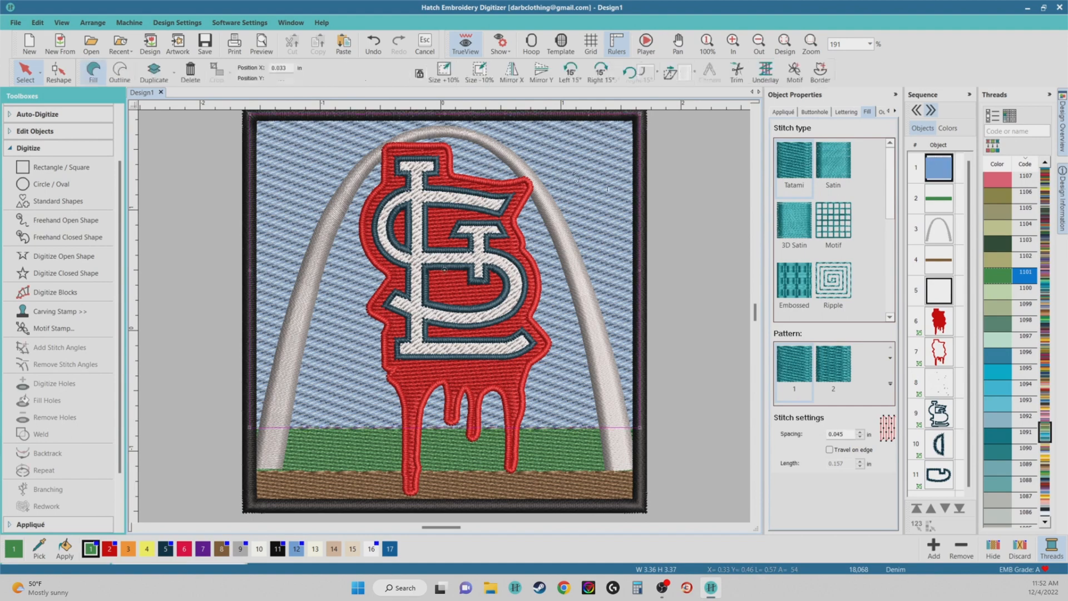
pyautogui.scroll(4, 998, 234)
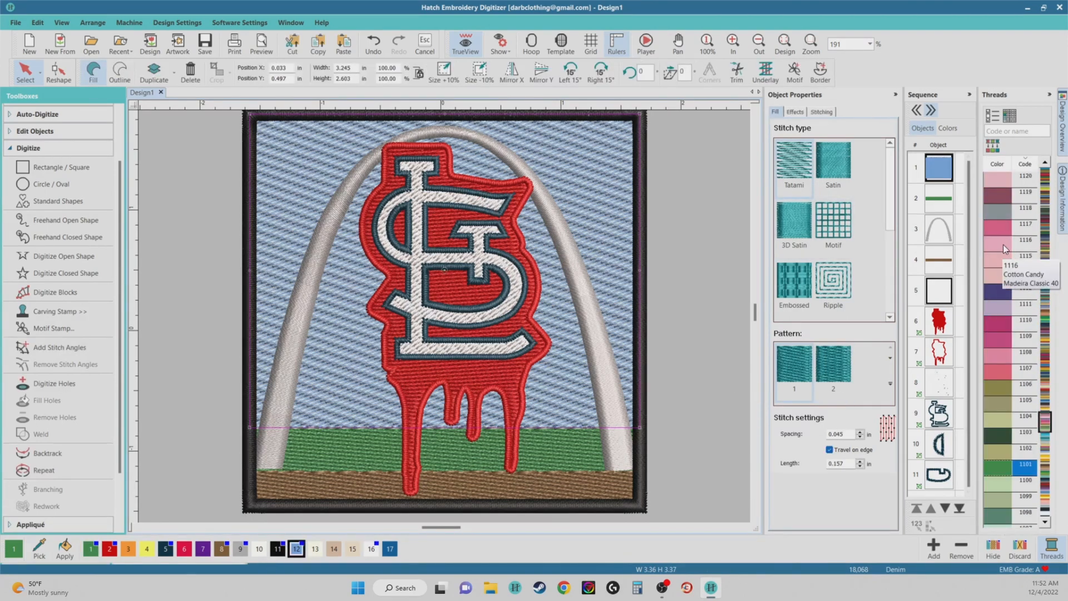
pyautogui.click(390, 550)
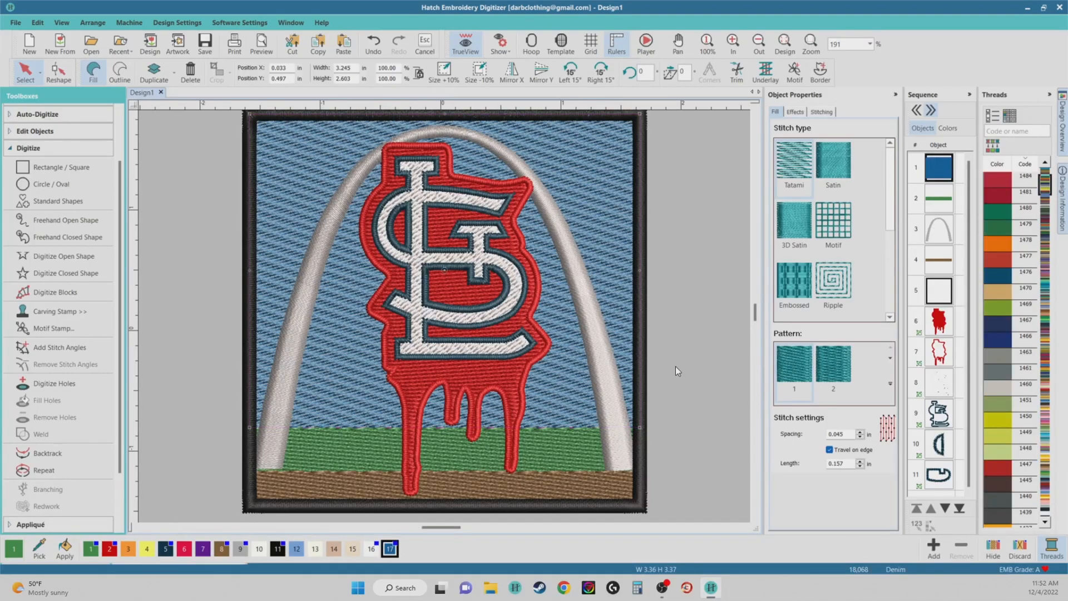
pyautogui.click(676, 368)
pyautogui.scroll(-3, 461, 303)
pyautogui.scroll(3, 462, 305)
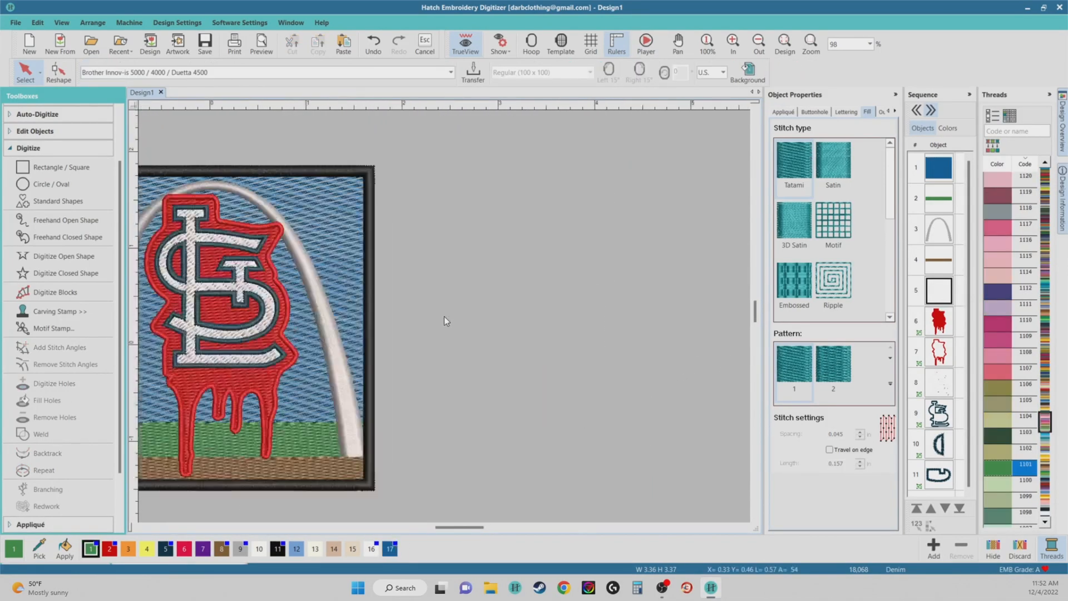
pyautogui.scroll(1, 456, 318)
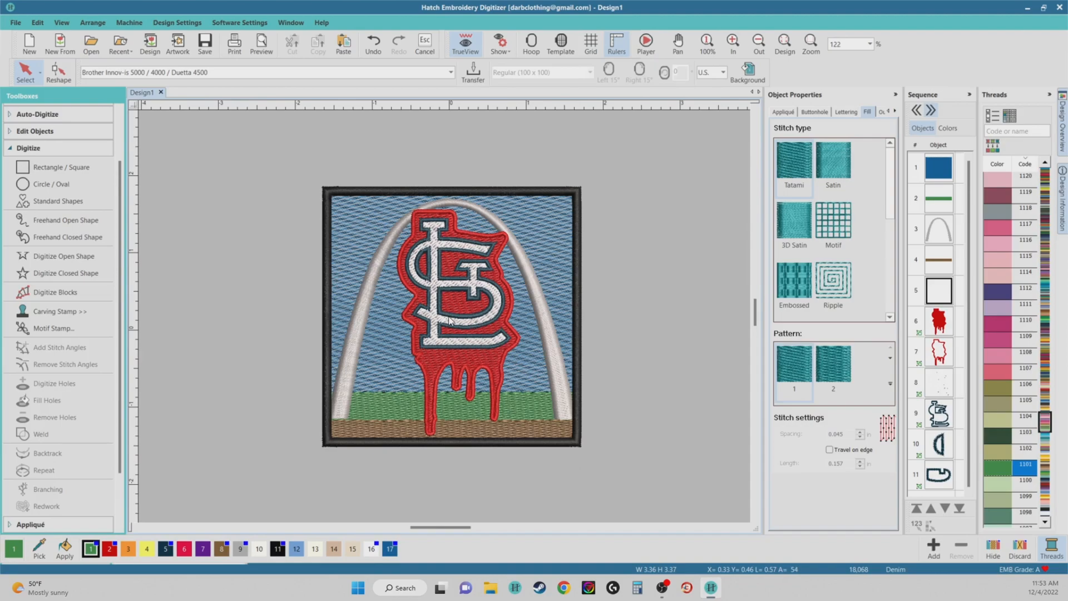